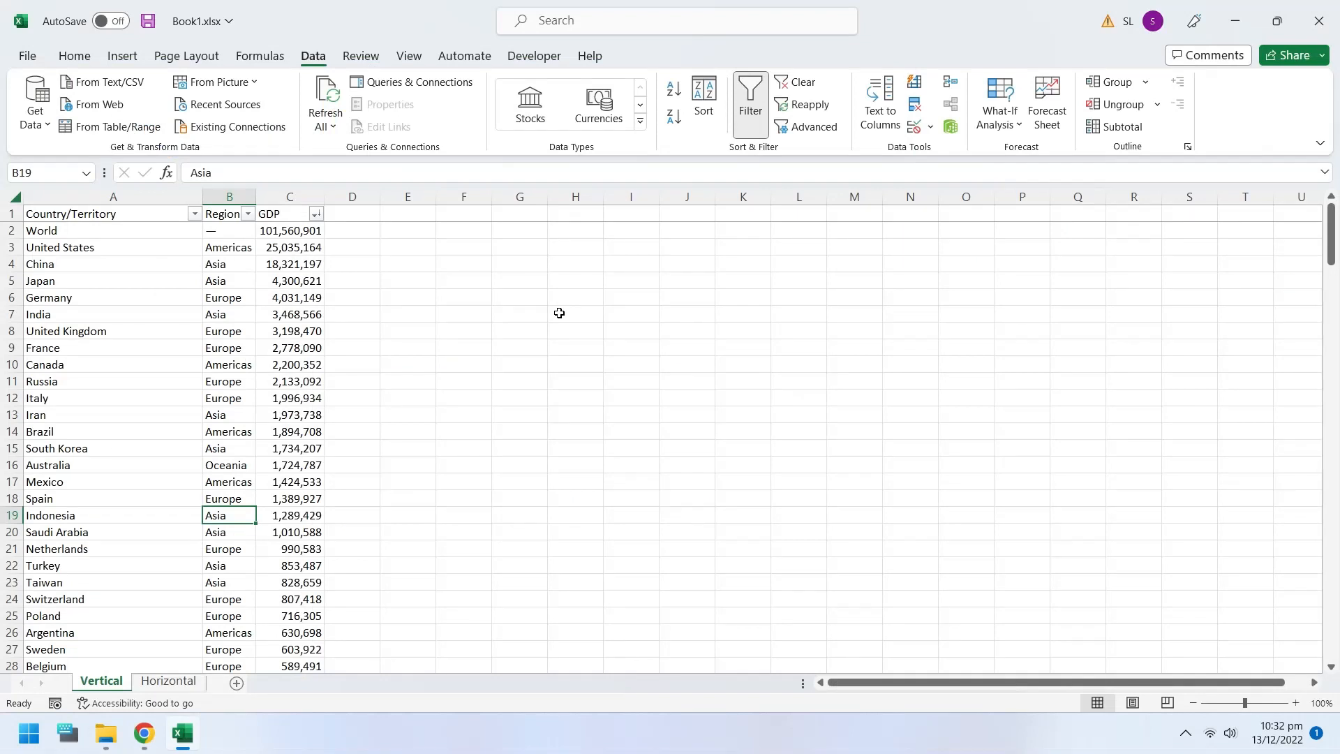
Sort the whole table alphabetically from A to Z by the Country/Territory column
left_click(113, 213)
key("ctrl+shift+Down")
key("ctrl+shift+Right")
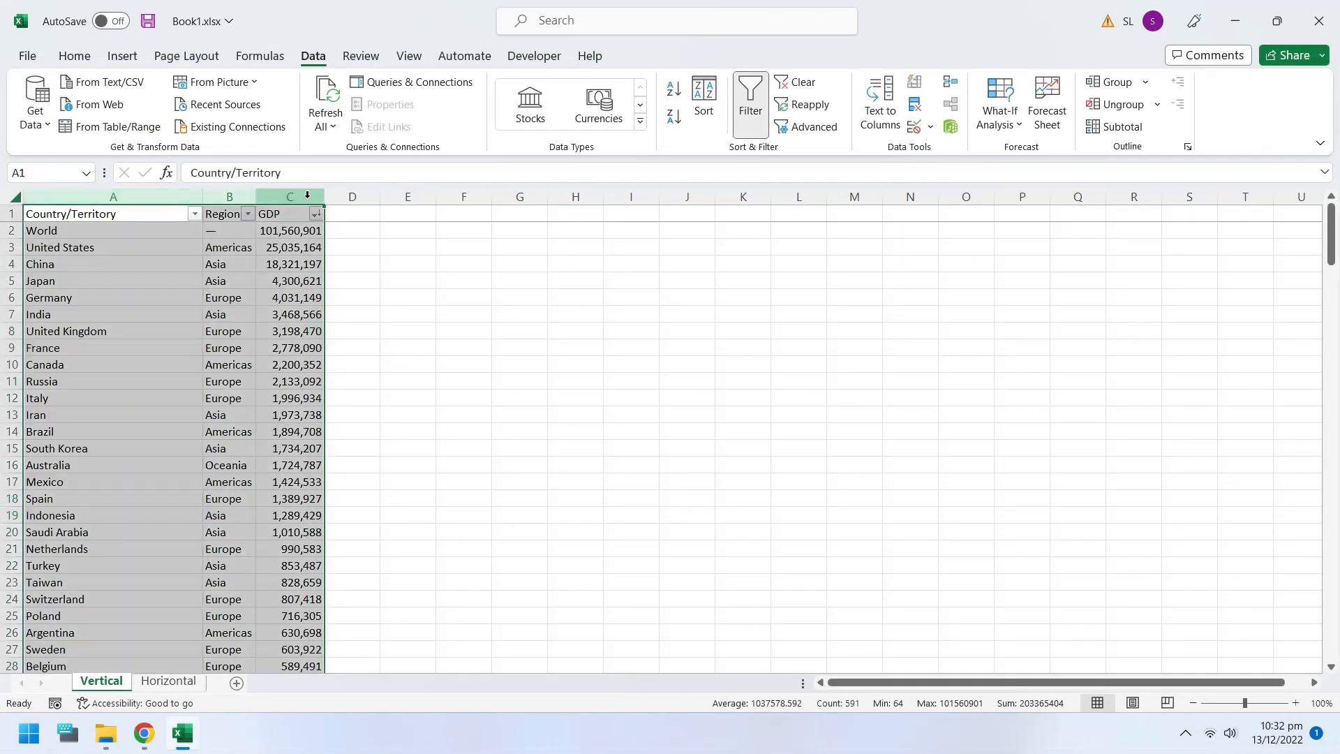
left_click(287, 298)
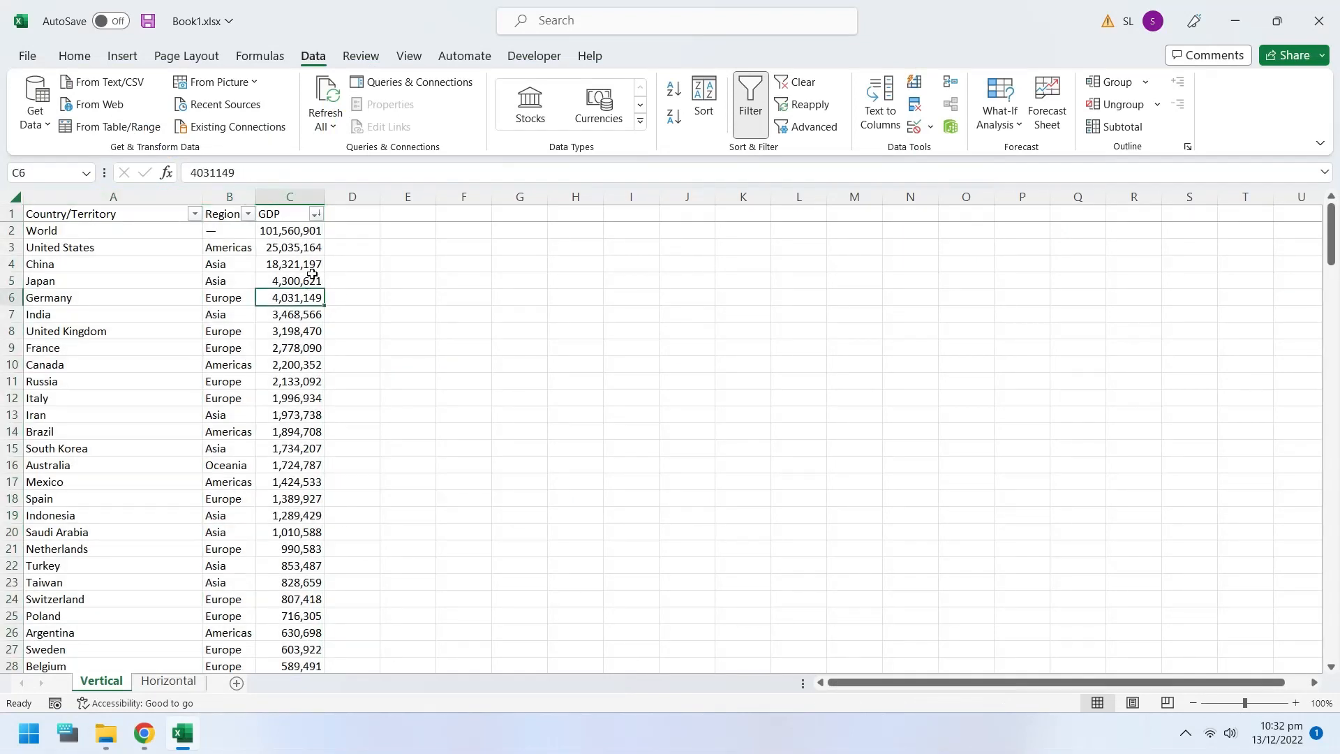
left_click(195, 214)
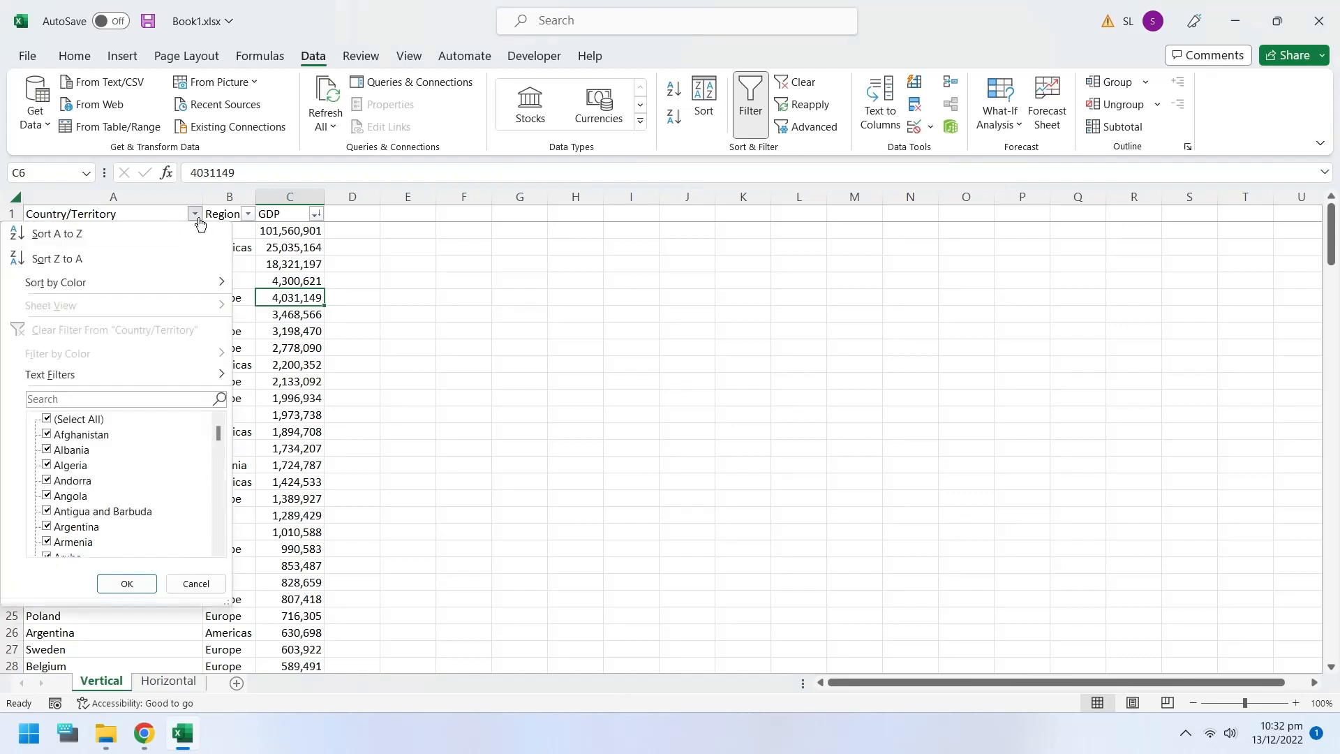
left_click(95, 236)
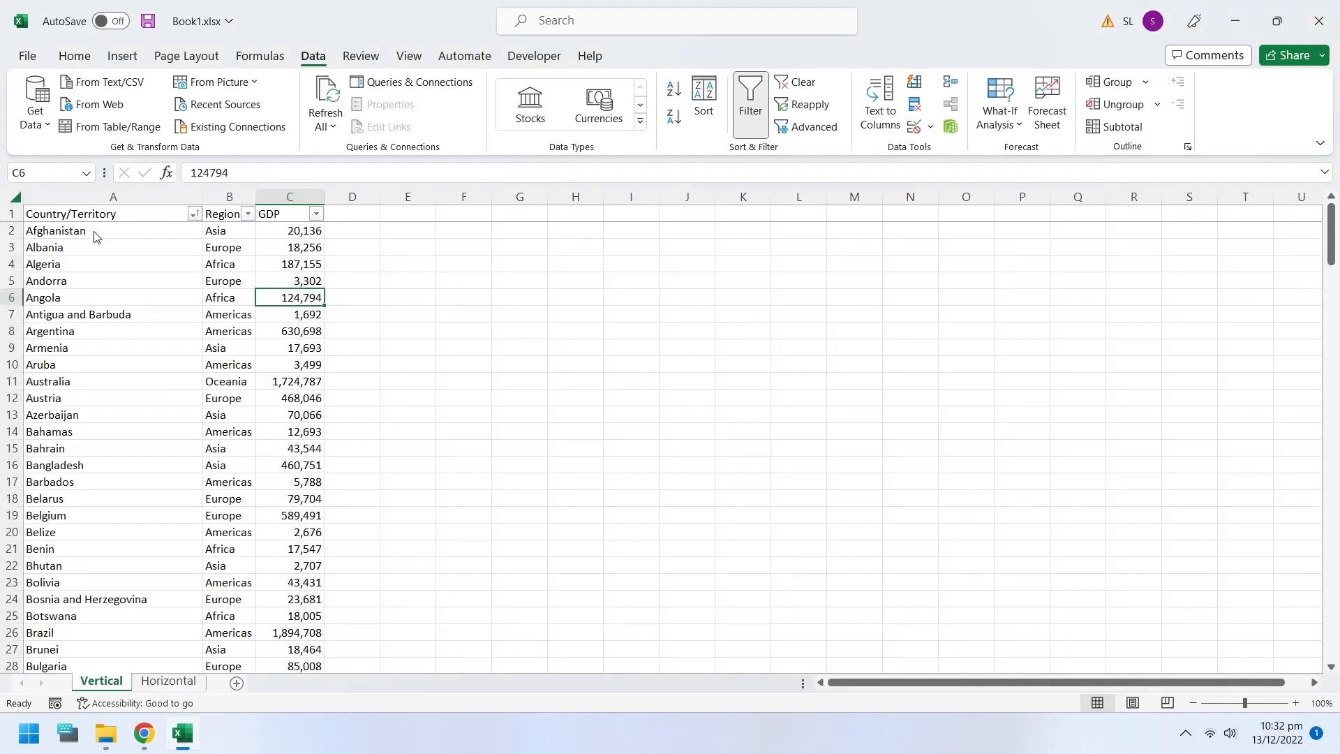
left_click(111, 248)
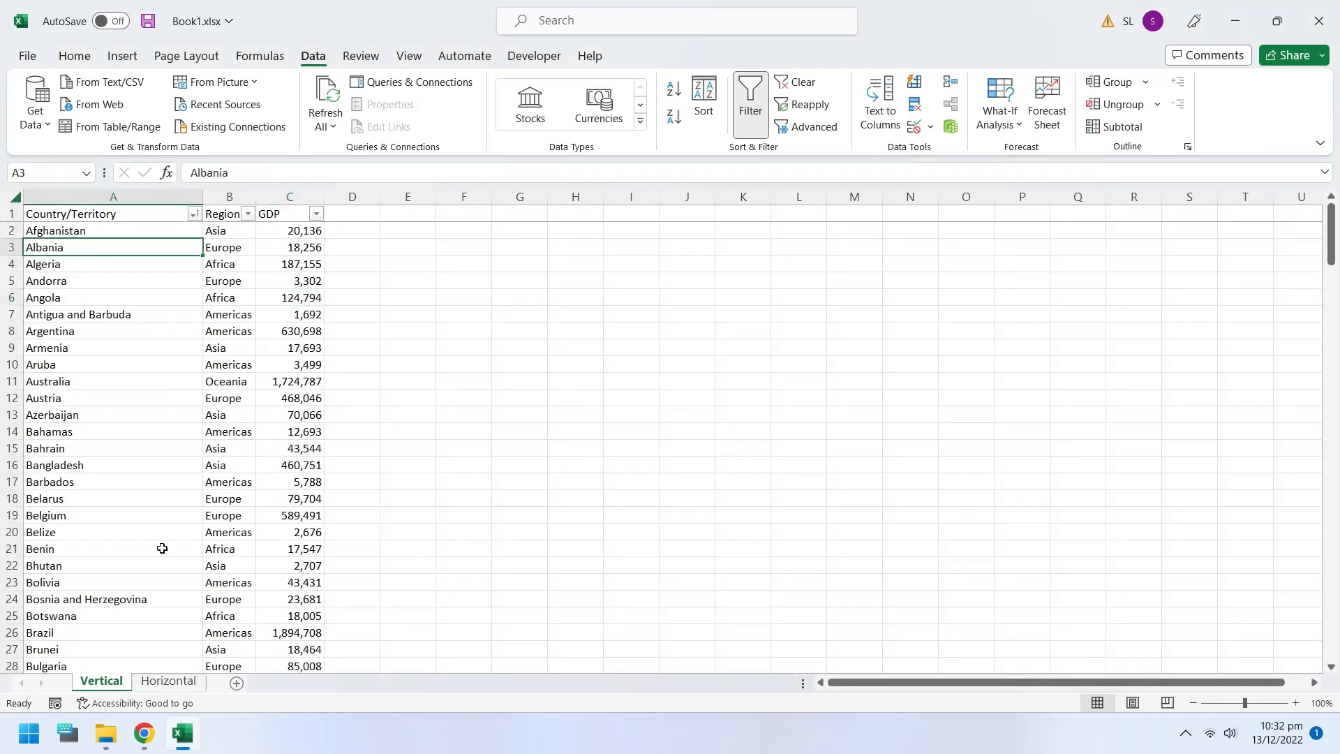
Copy the full country, region and GDP table and paste it as transposed values at cell A1 of the Horizontal sheet
left_click(83, 213)
key("ctrl+shift+Right")
key("ctrl+shift+Down")
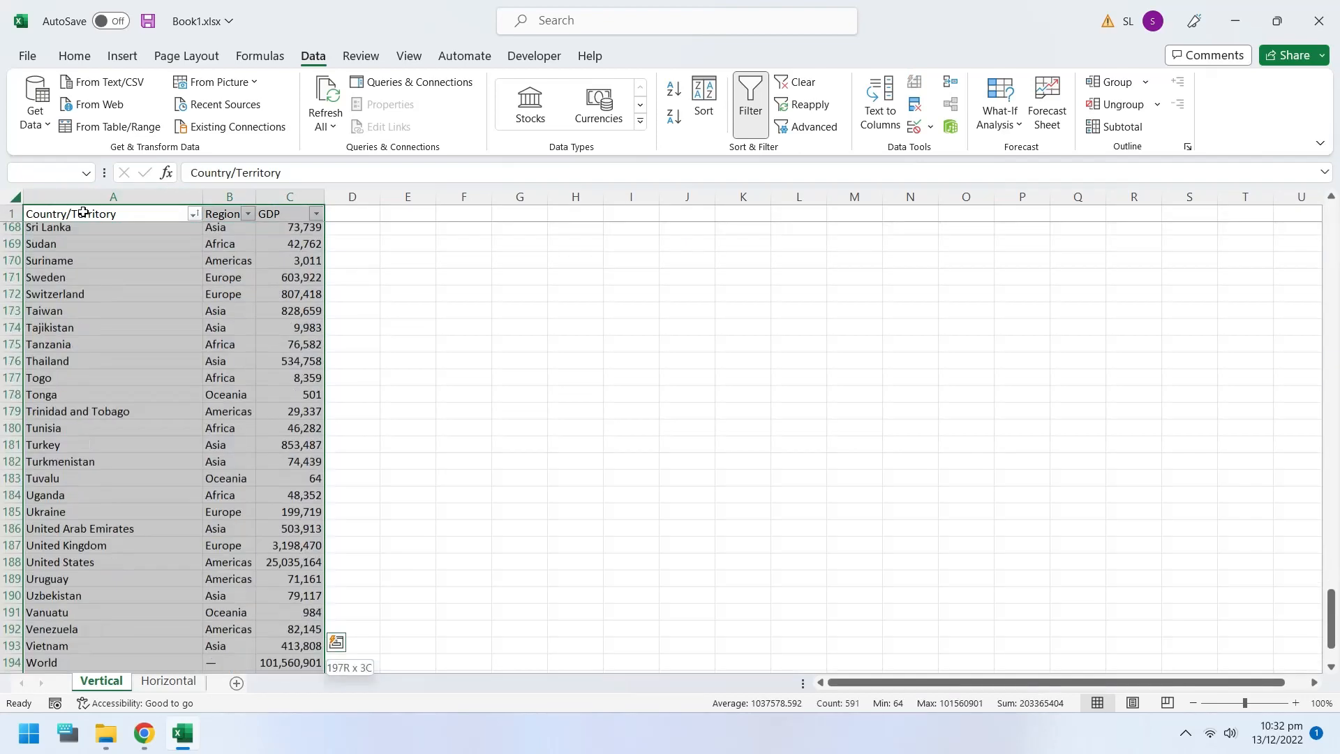
key("ctrl+c")
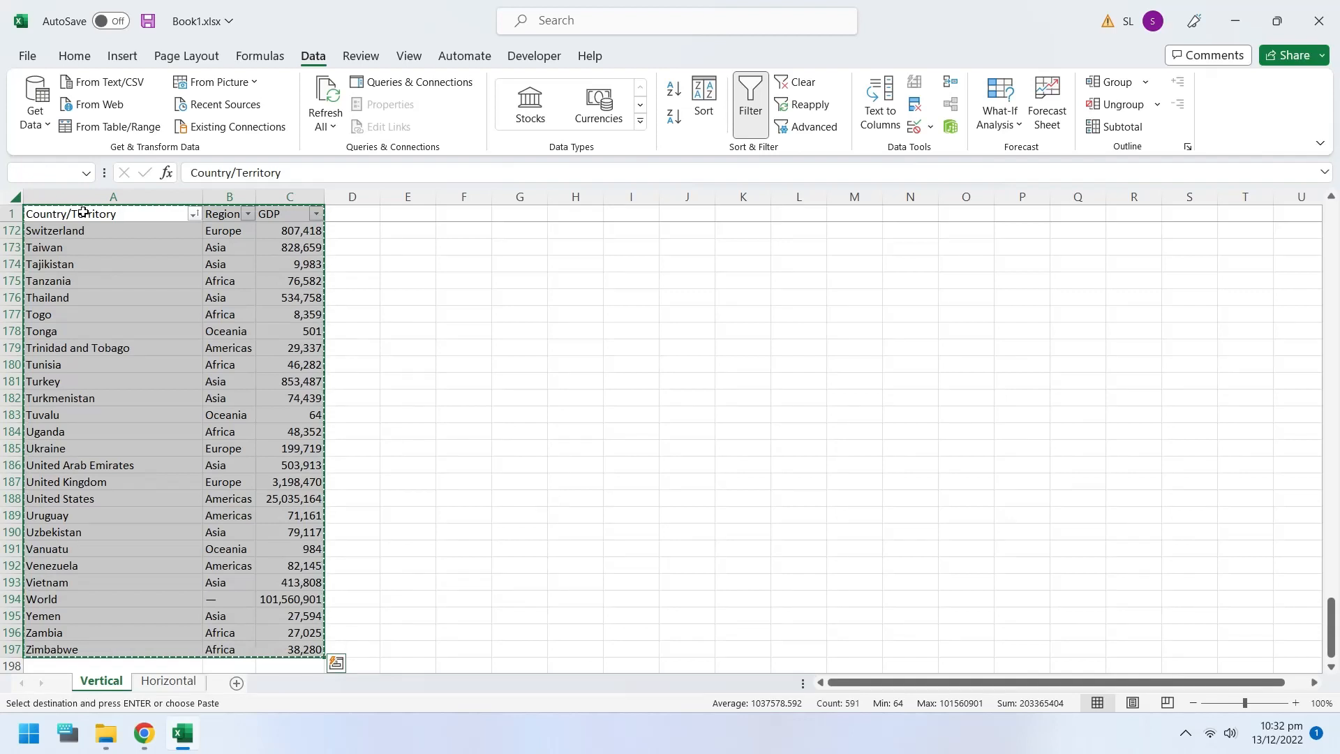
left_click(168, 681)
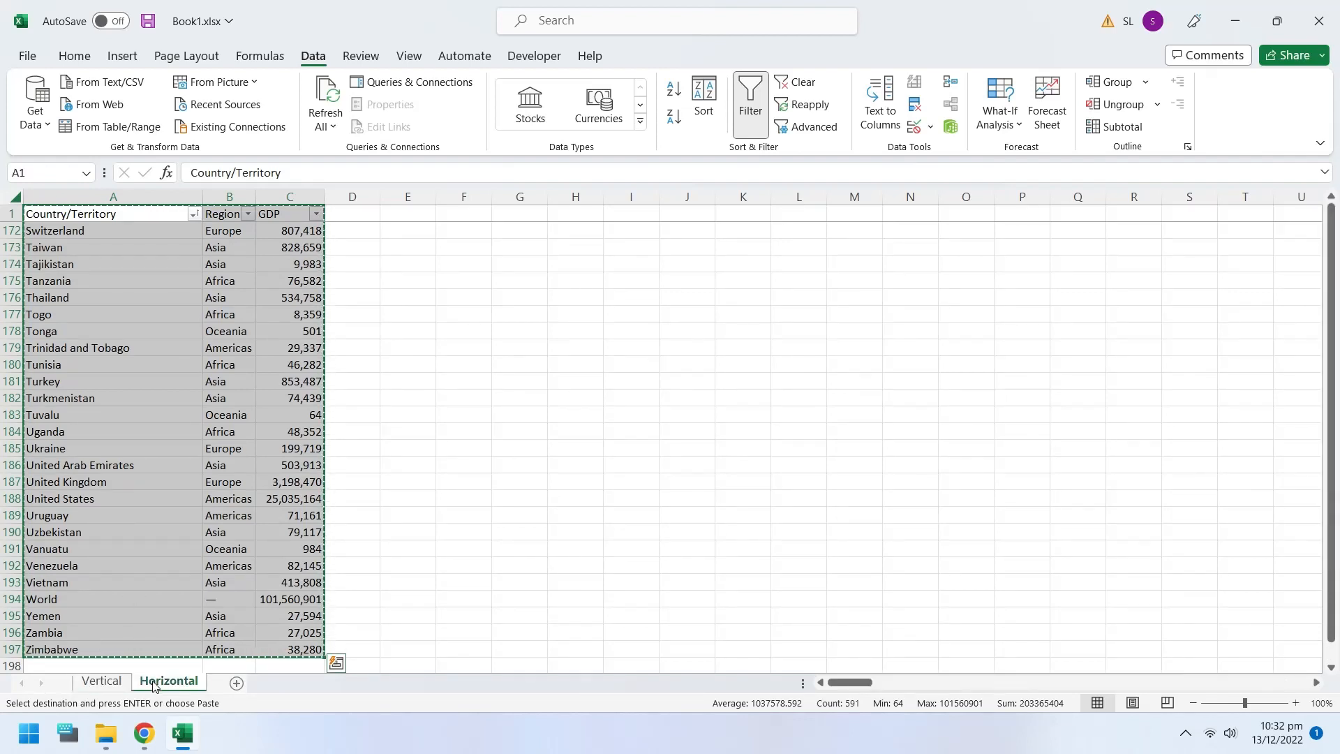
right_click(76, 221)
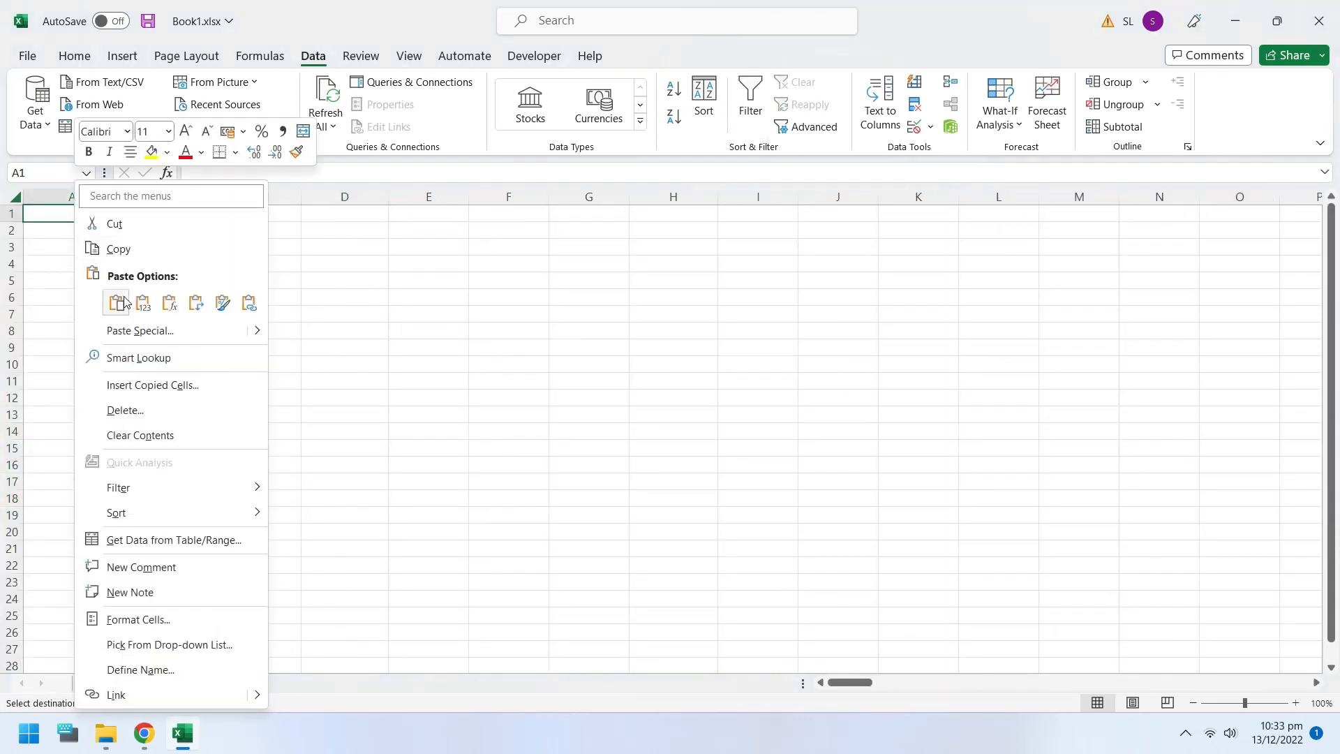
left_click(145, 331)
left_click(39, 297)
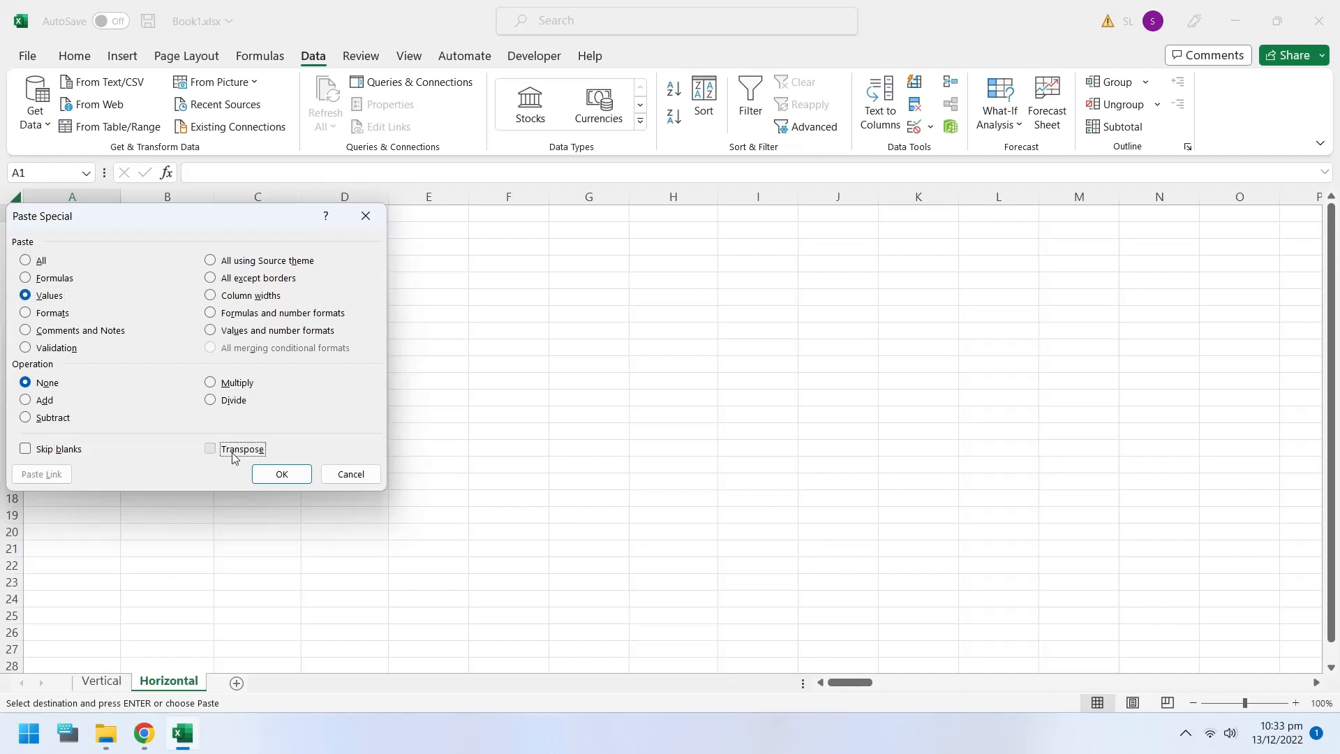
left_click(234, 449)
left_click(281, 473)
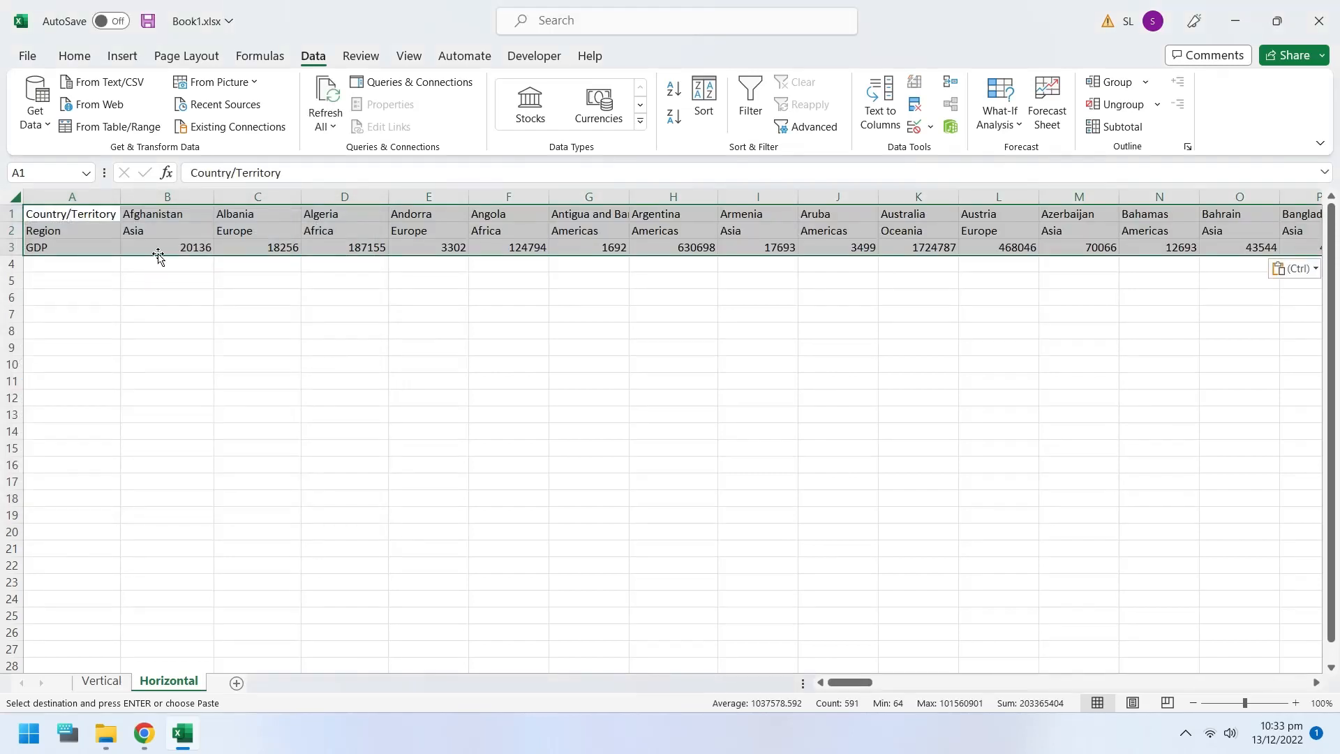
Format the GDP values in row 3 with thousands separators and no decimal places
left_click(11, 246)
left_click(75, 56)
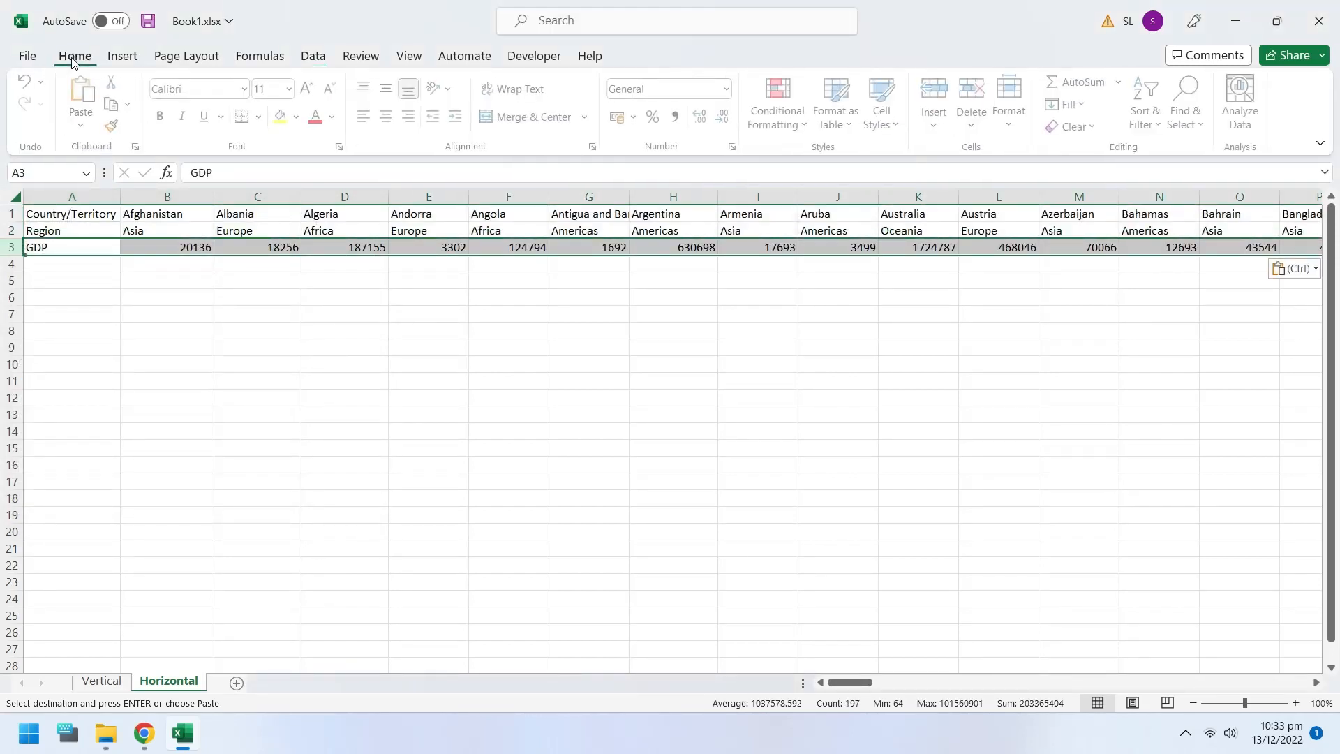
left_click(678, 117)
left_click(725, 117)
left_click(725, 116)
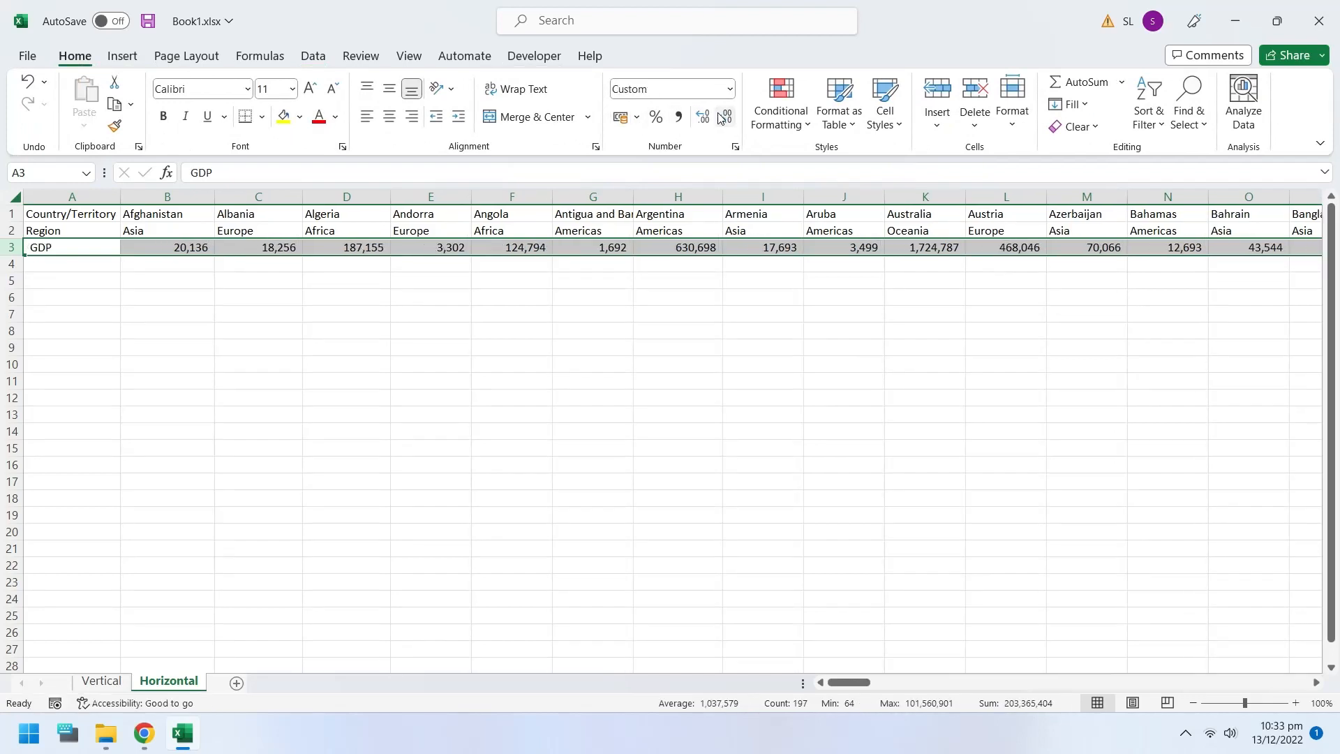
left_click(163, 264)
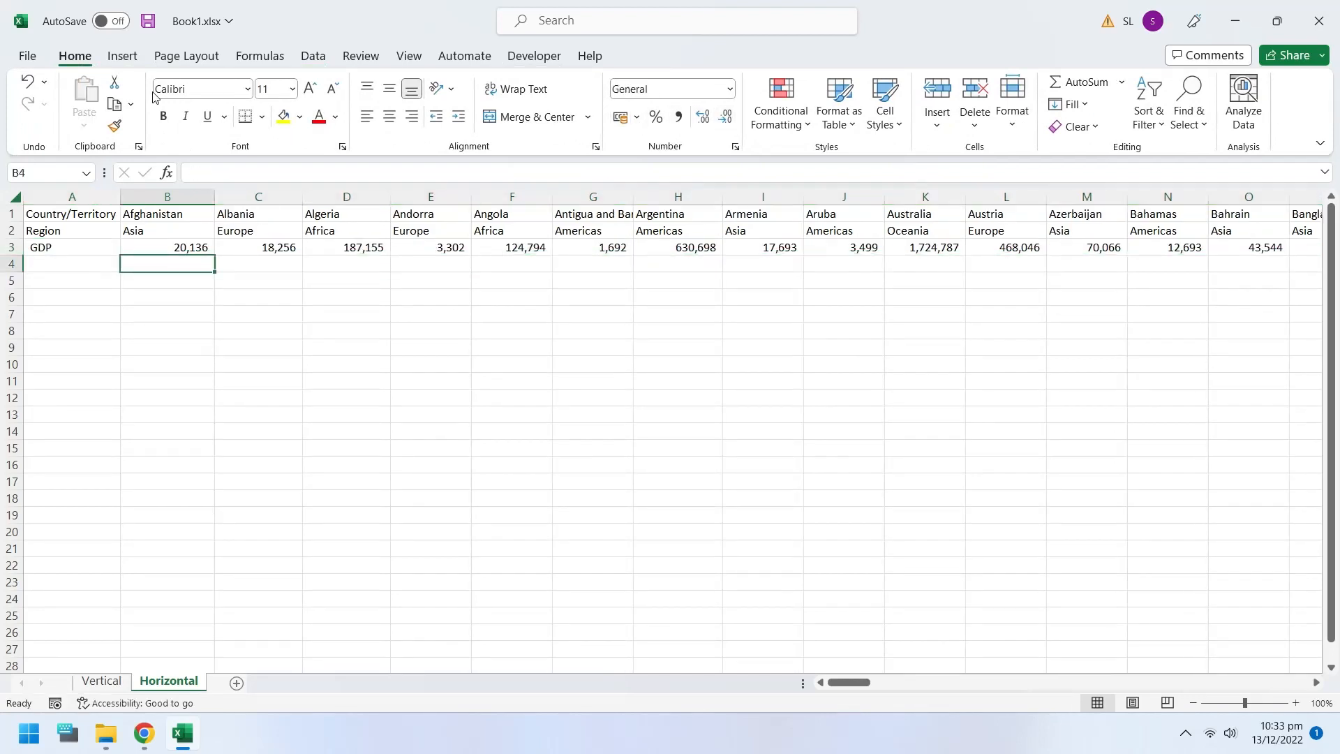
Save the workbook and return to the start of the table on the Vertical sheet
left_click(148, 22)
left_click(101, 680)
left_click(409, 297)
scroll(478, 311, "up", 9)
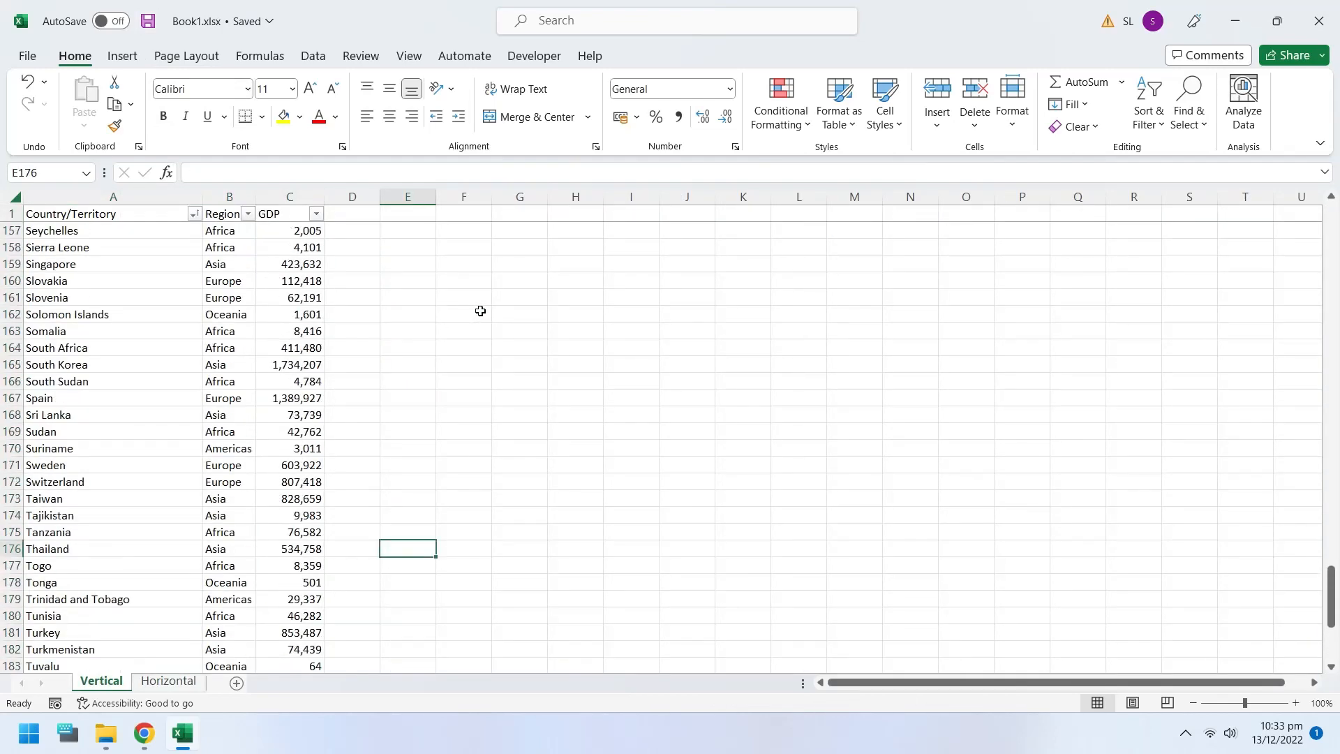
left_click_drag(1332, 581, 1331, 230)
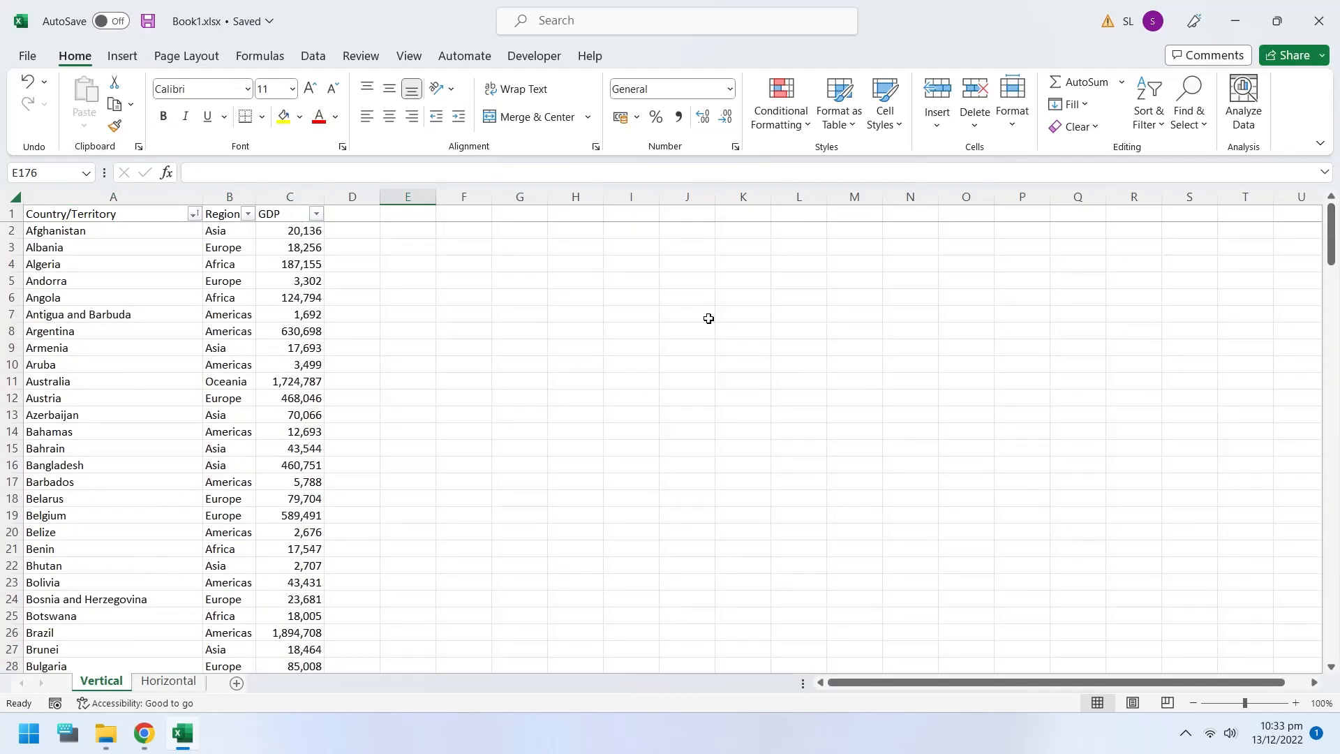
In cell E3, enter =LOOKUP("Albania",A:A,C:C) to return the country's GDP
left_click(427, 250)
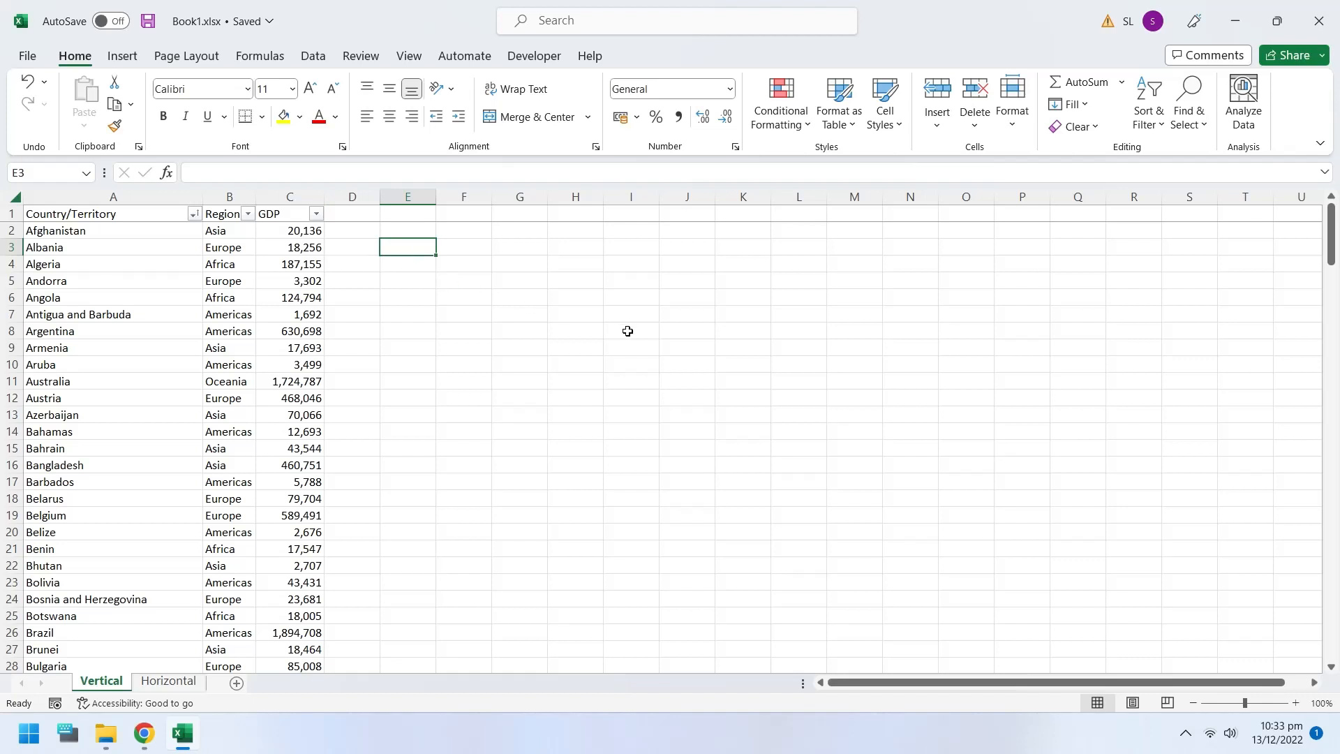
type("=look")
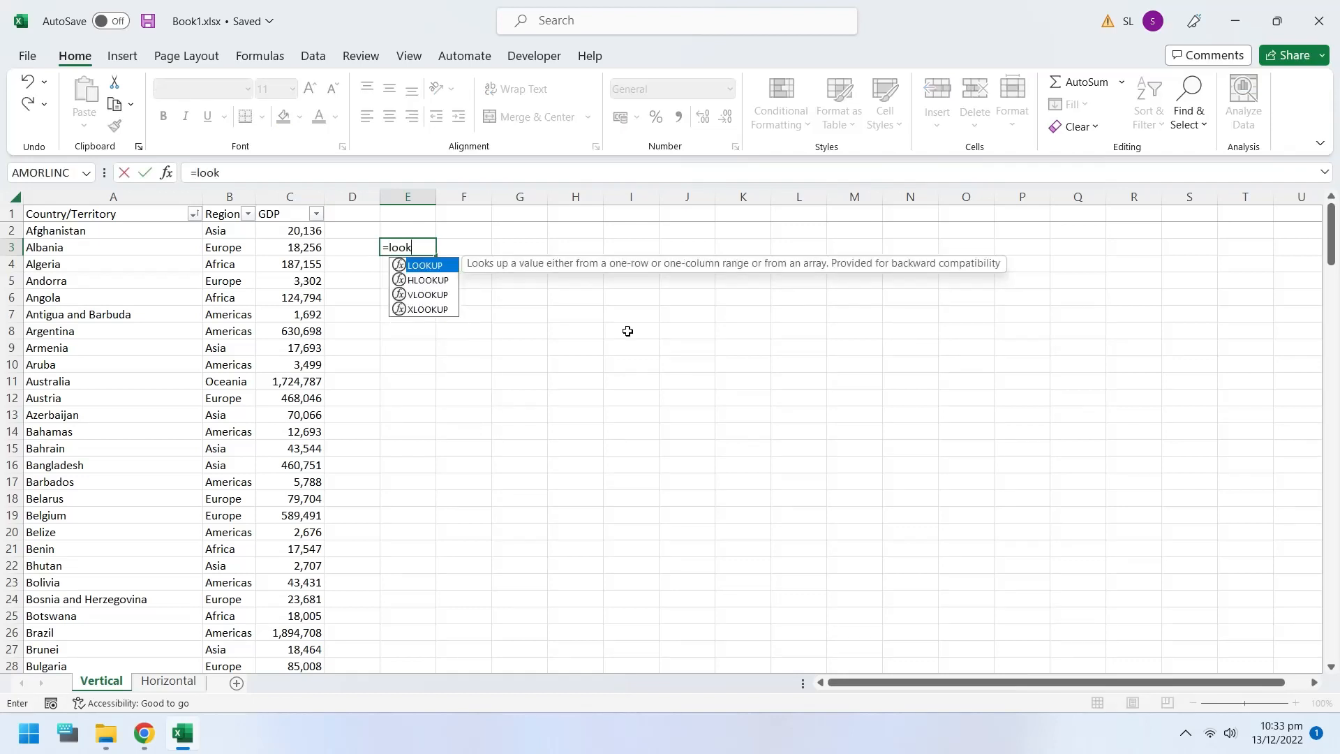
type("up(")
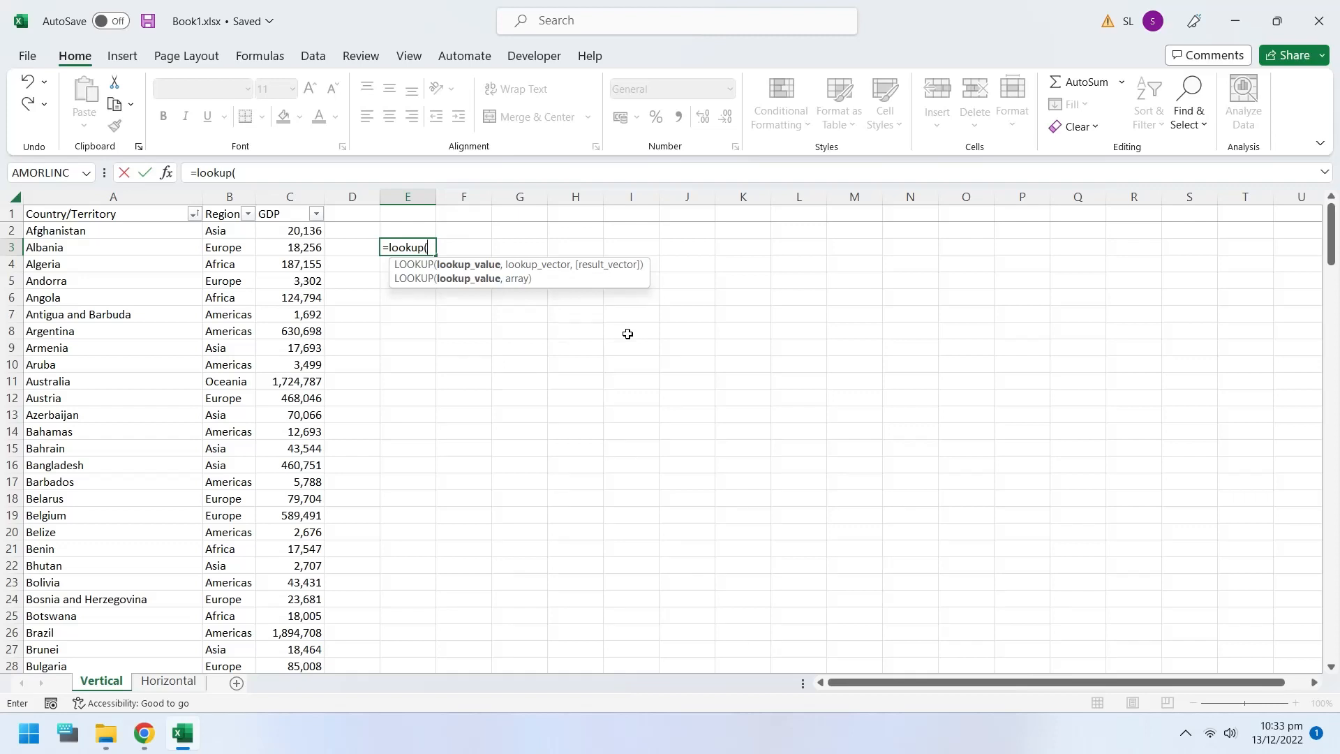
type("Albania")
left_click(237, 175)
type("\"")
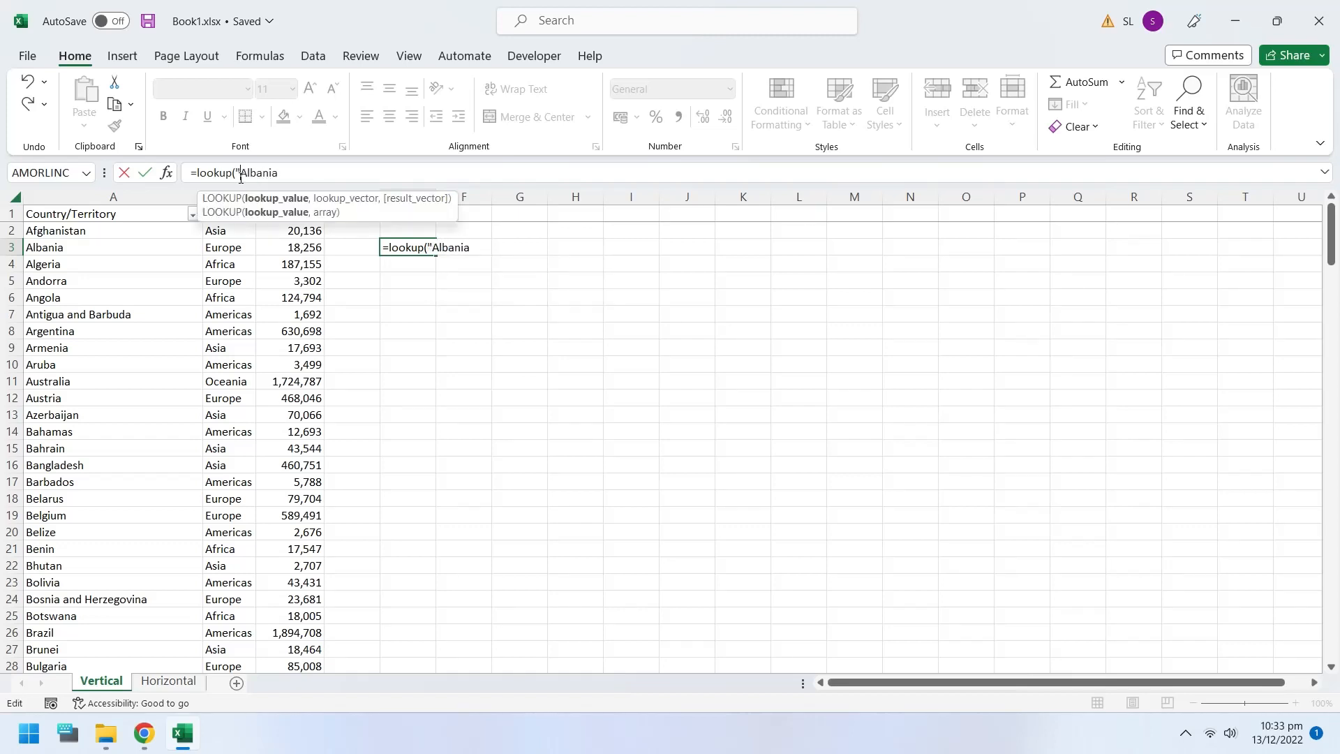
type(",")
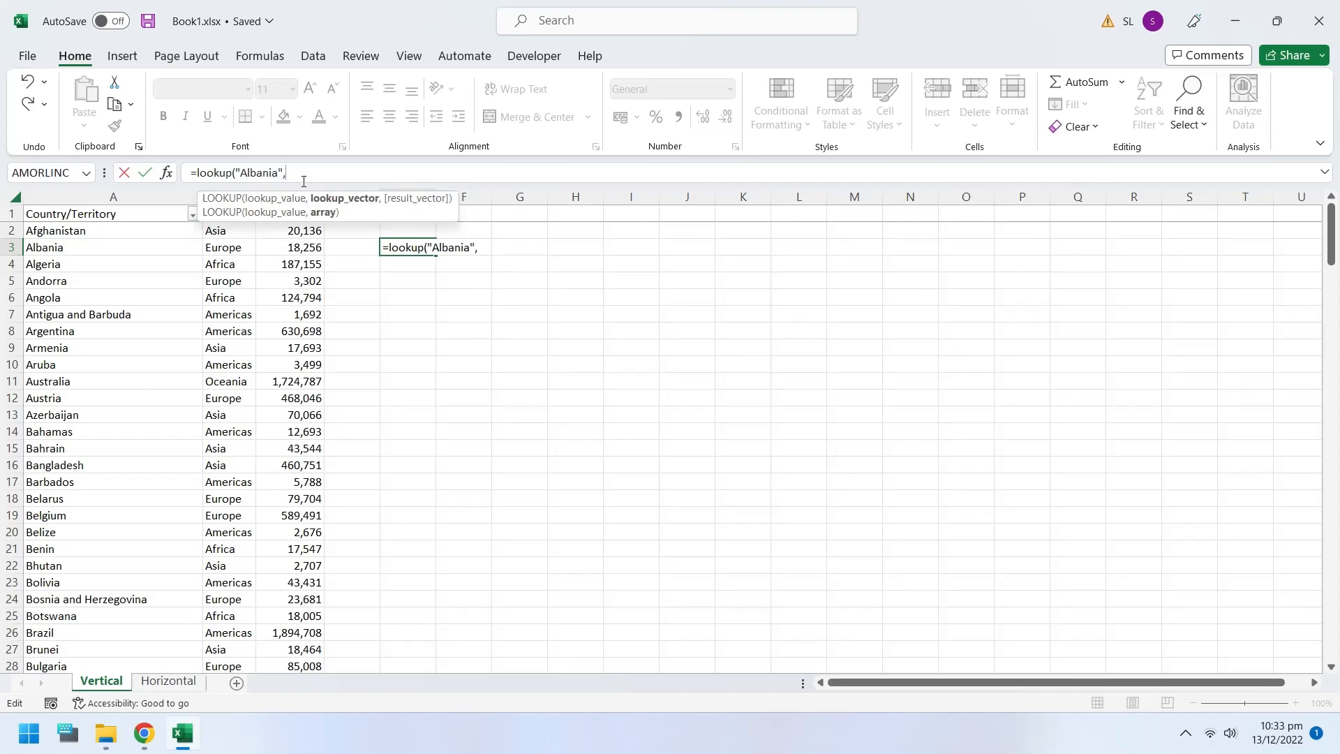
left_click(149, 194)
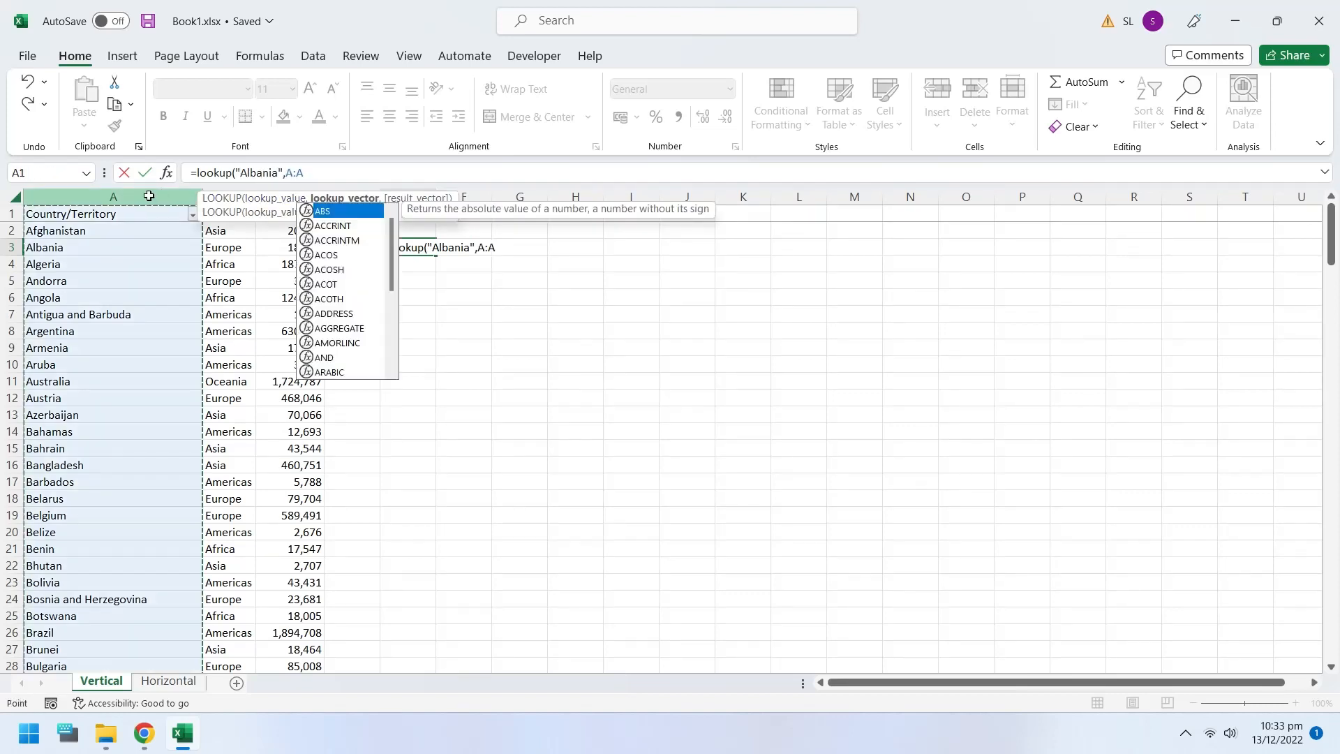
type(",")
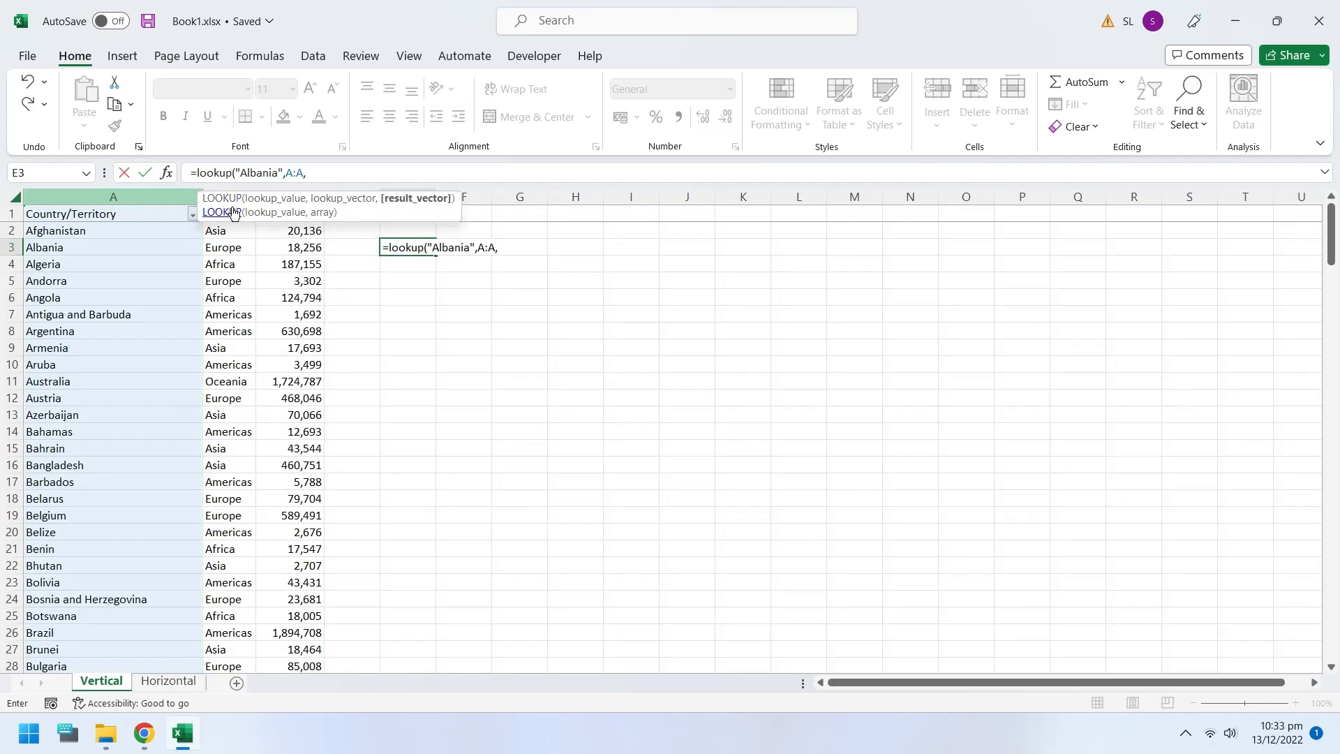
left_click(299, 198)
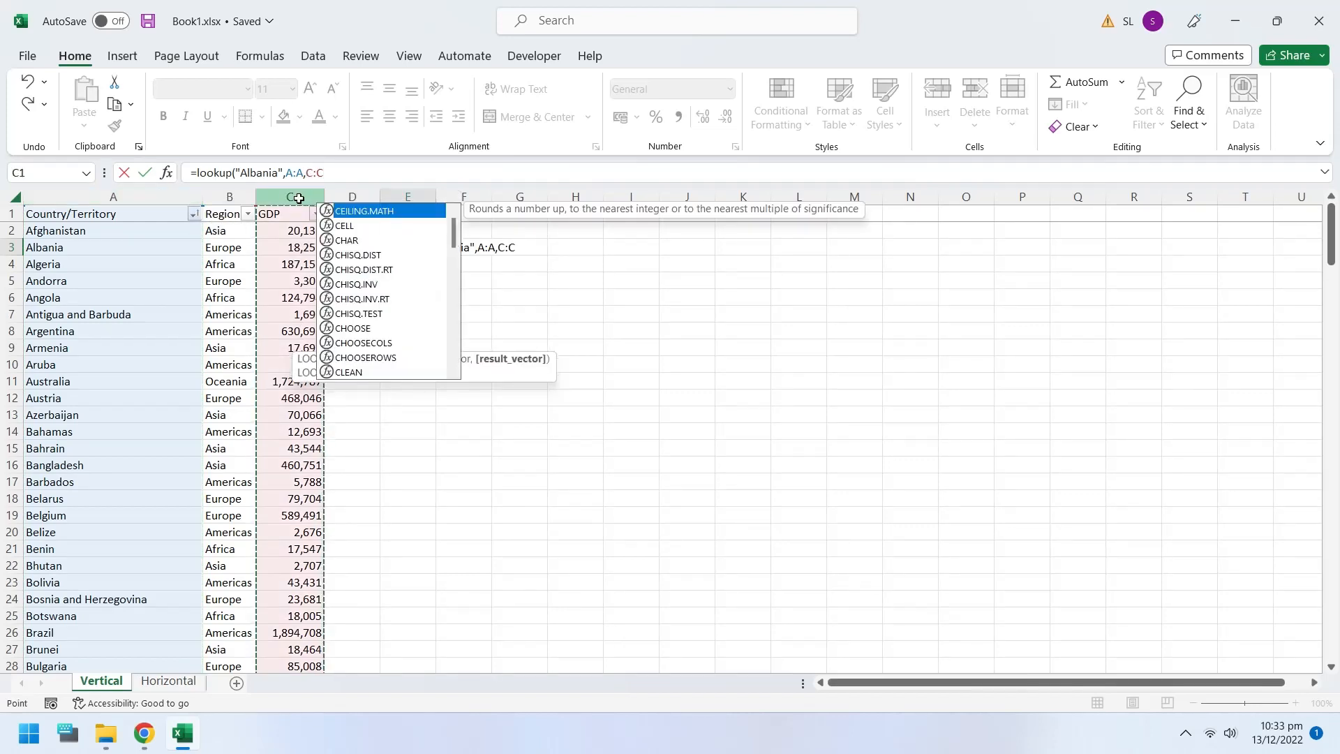
key("Return")
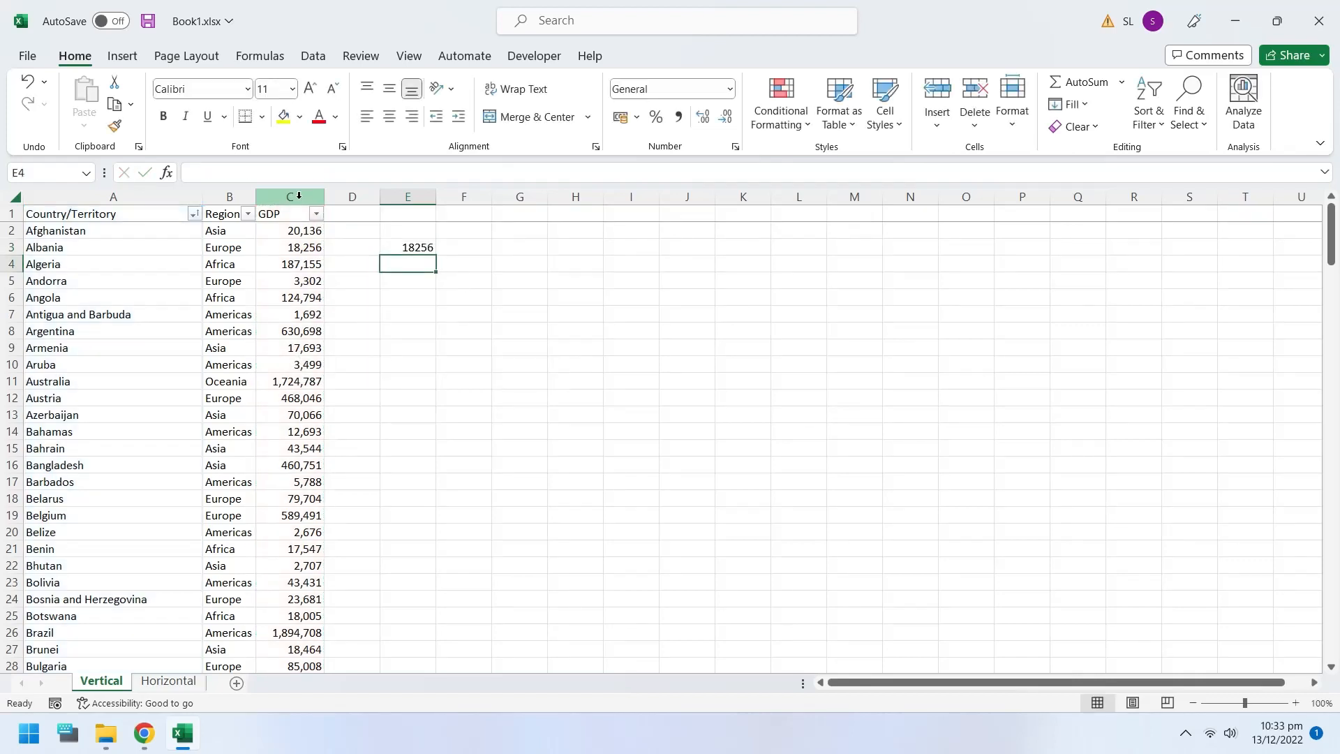
Change the lookup value in E3's formula to "Belarus" and compare the result with that country's GDP in the table
left_click(400, 247)
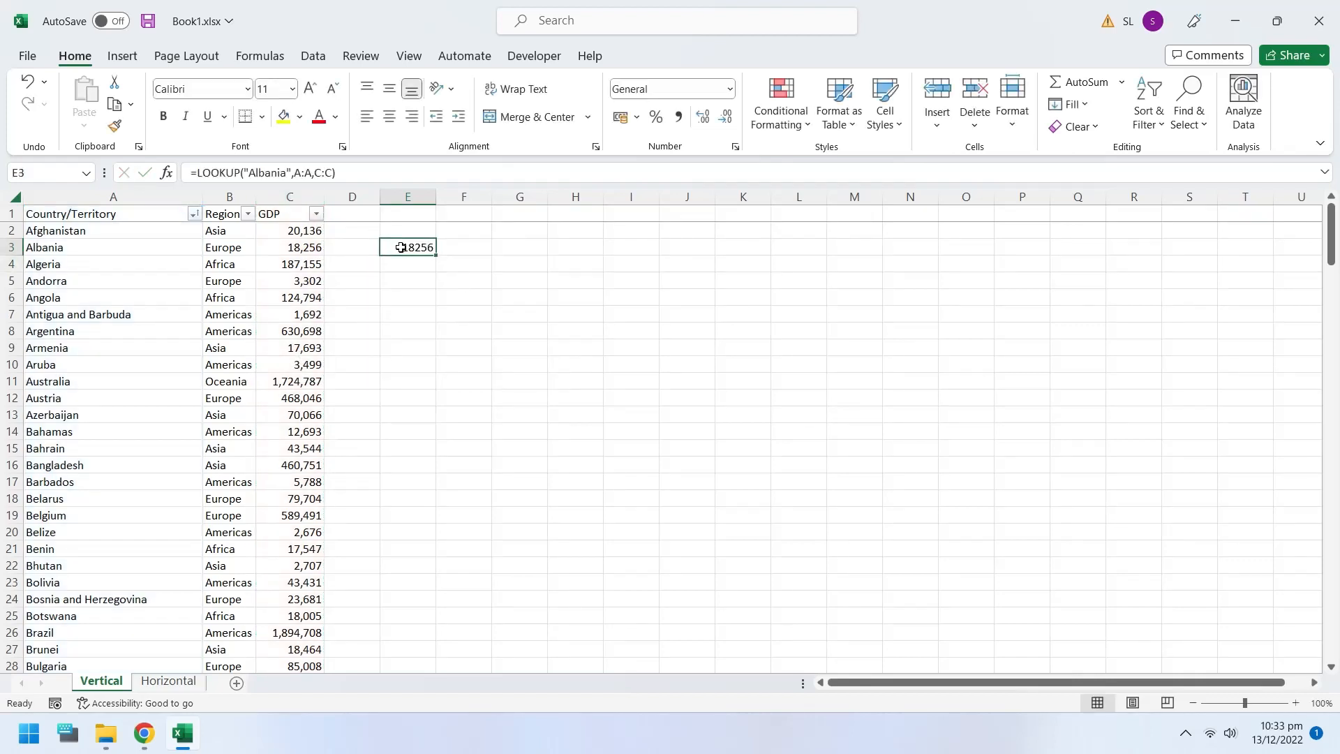
left_click(298, 250)
left_click(396, 249)
left_click_drag(286, 172, 245, 173)
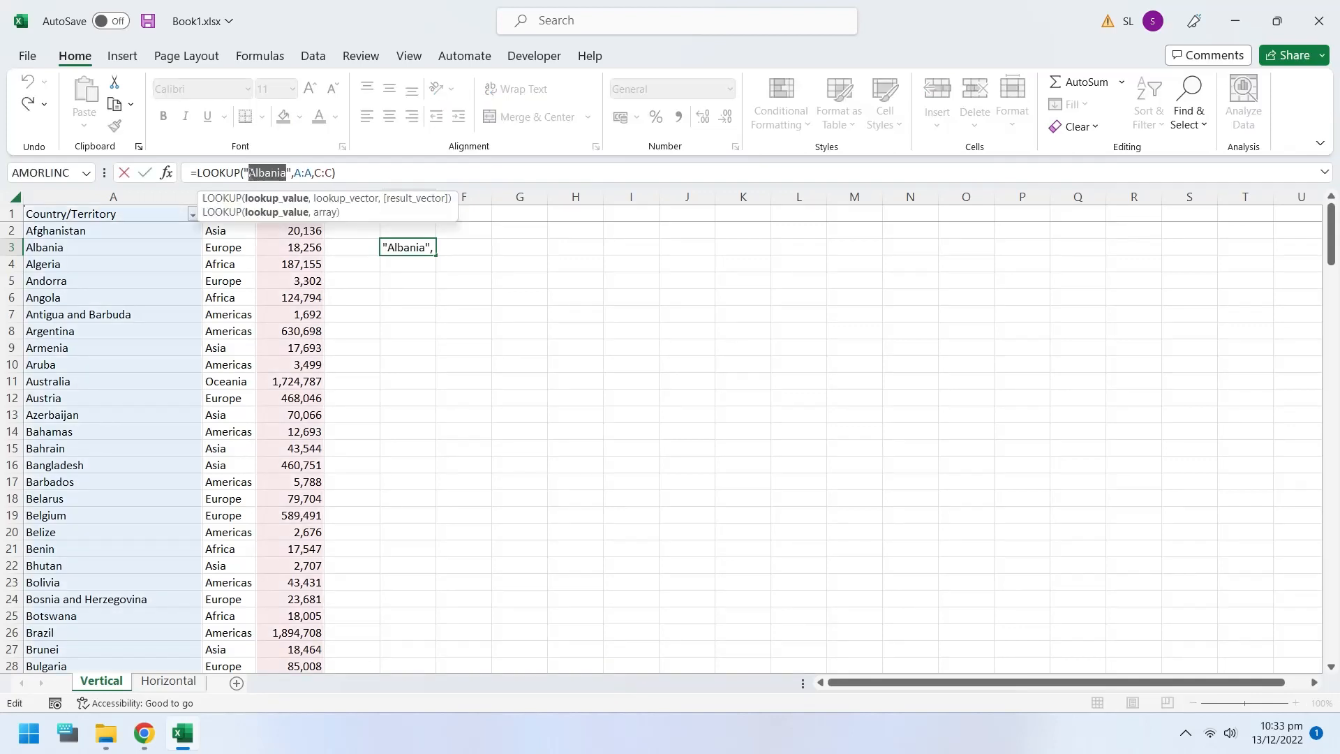
type("Belaru")
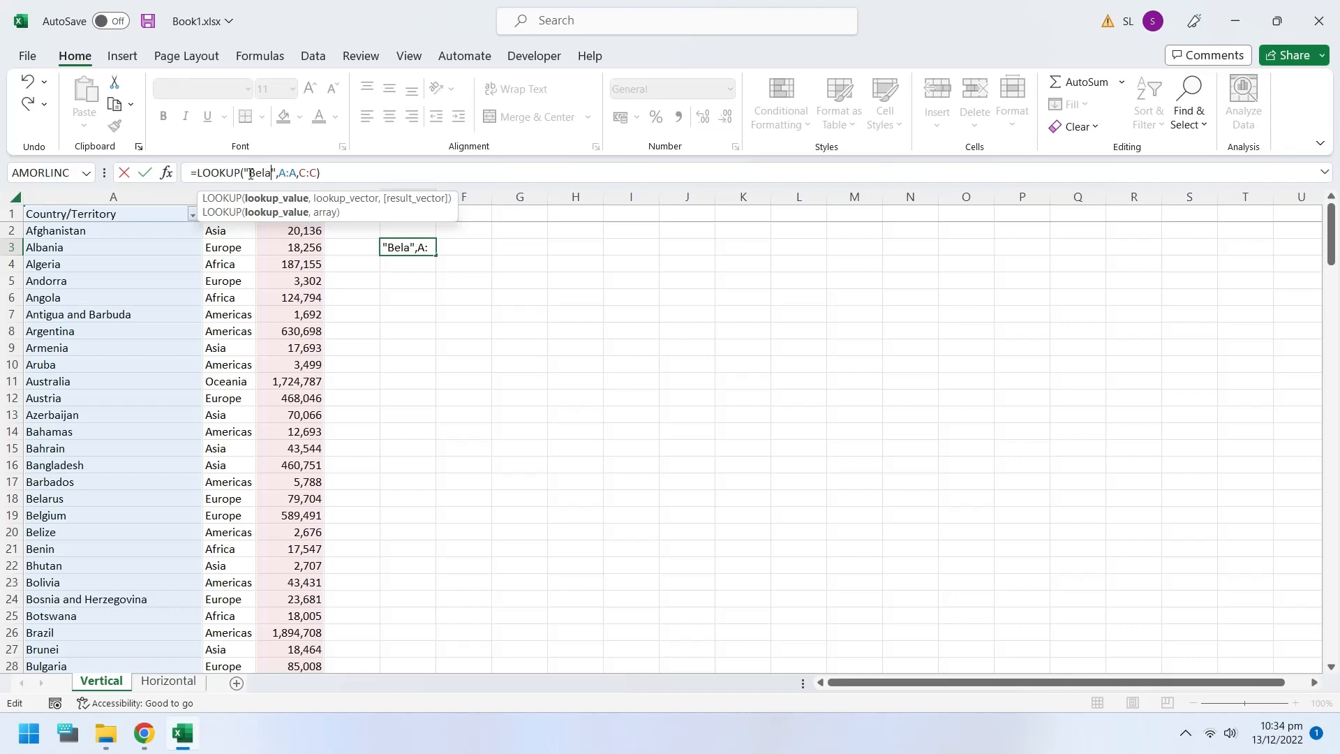
type("s")
key("Return")
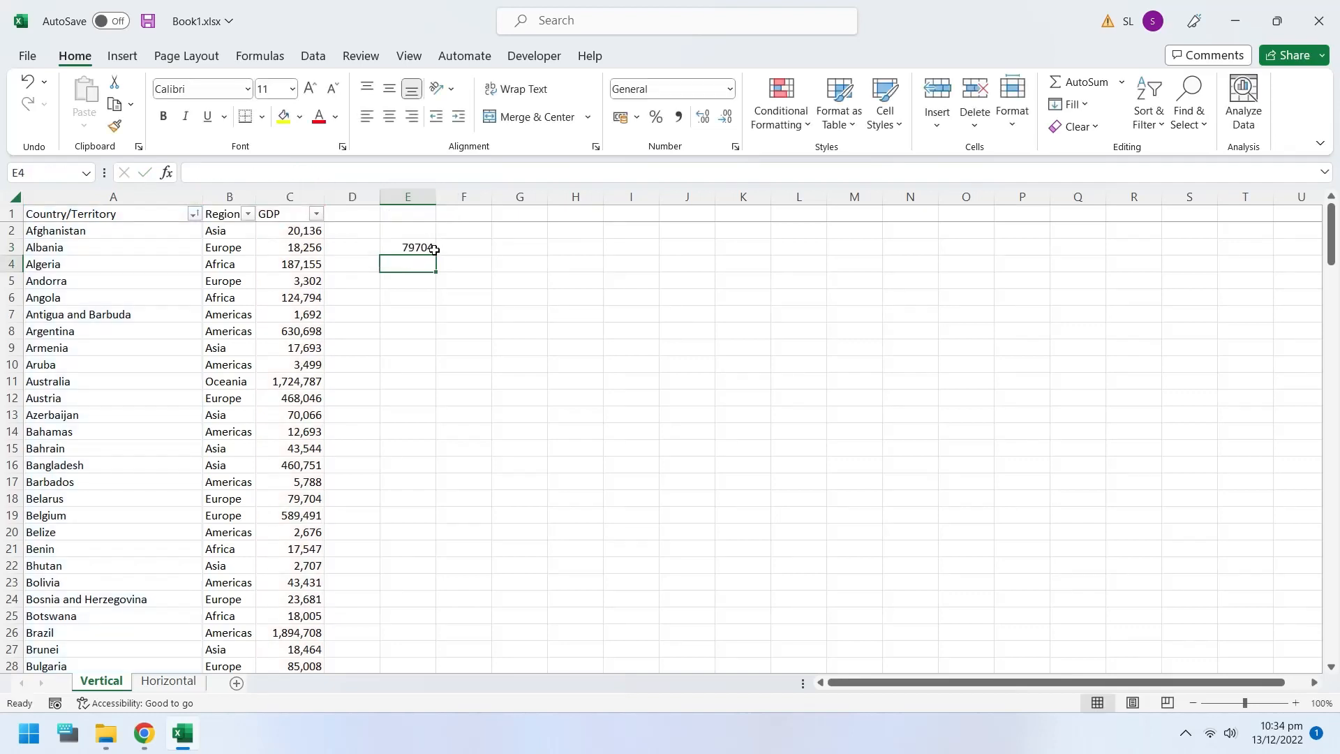
left_click(404, 247)
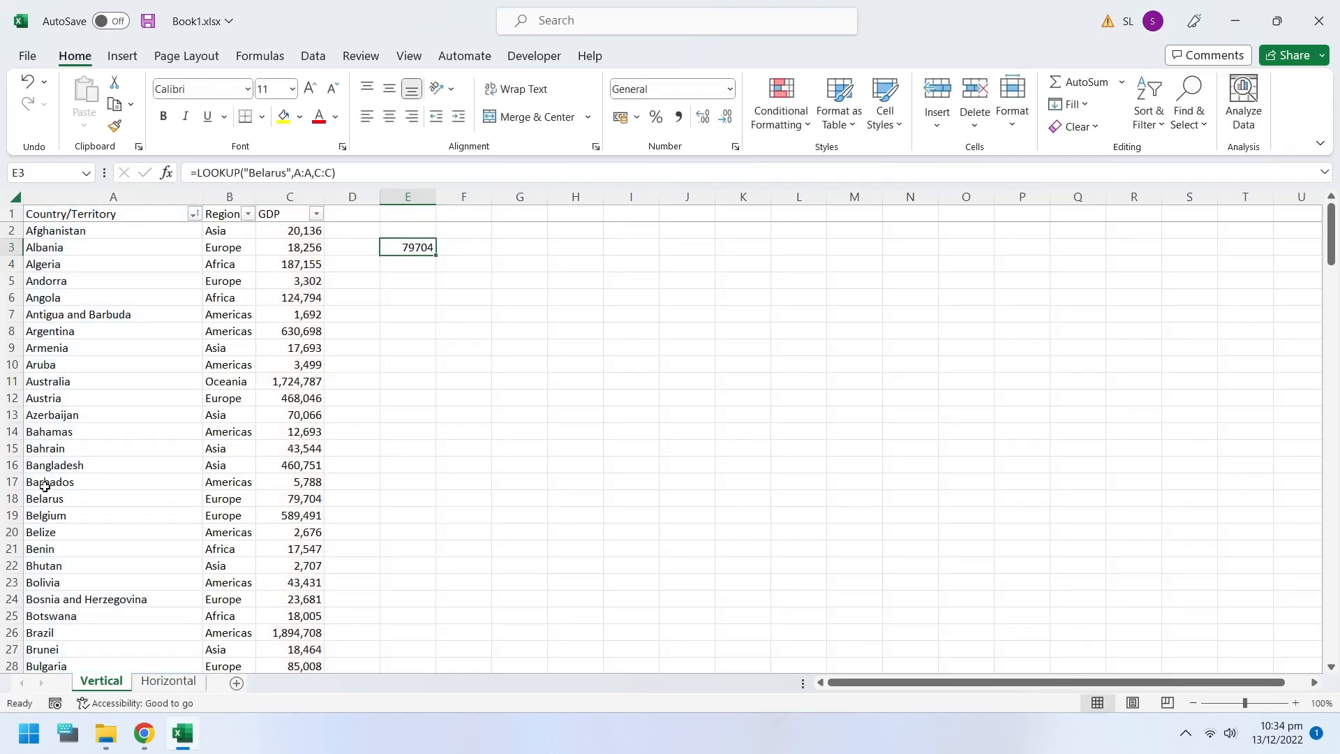
left_click(293, 497, "ctrl")
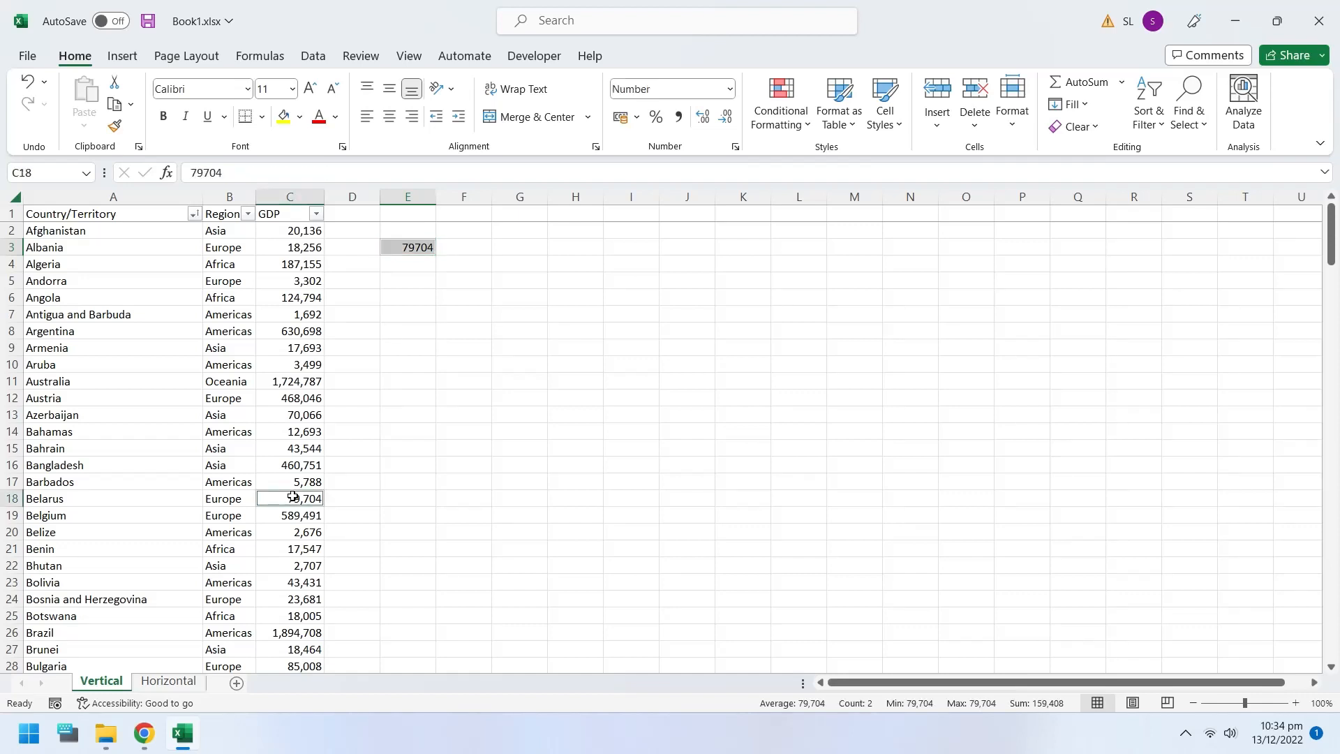
Replace the lookup value in E3's formula with "Item not here" to test a missing entry
left_click(417, 249)
left_click_drag(286, 172, 252, 172)
type("Item not")
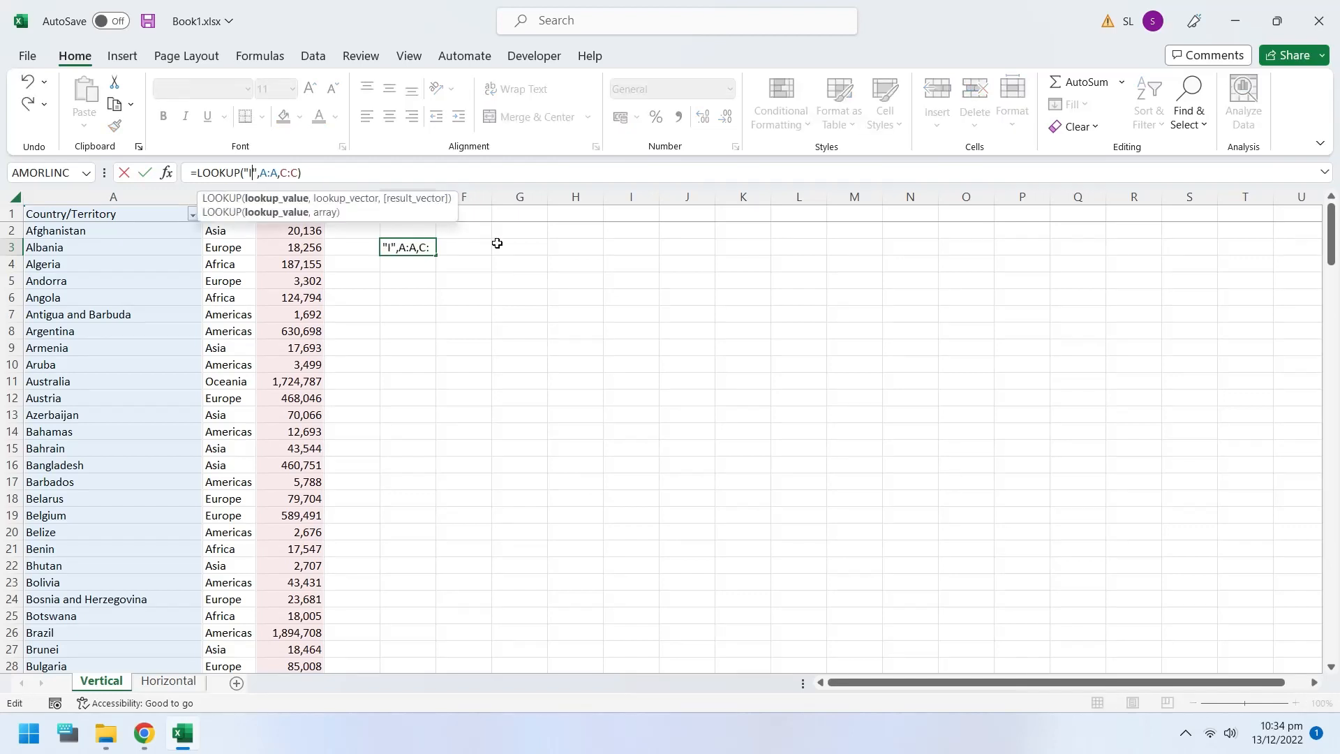
type(" here")
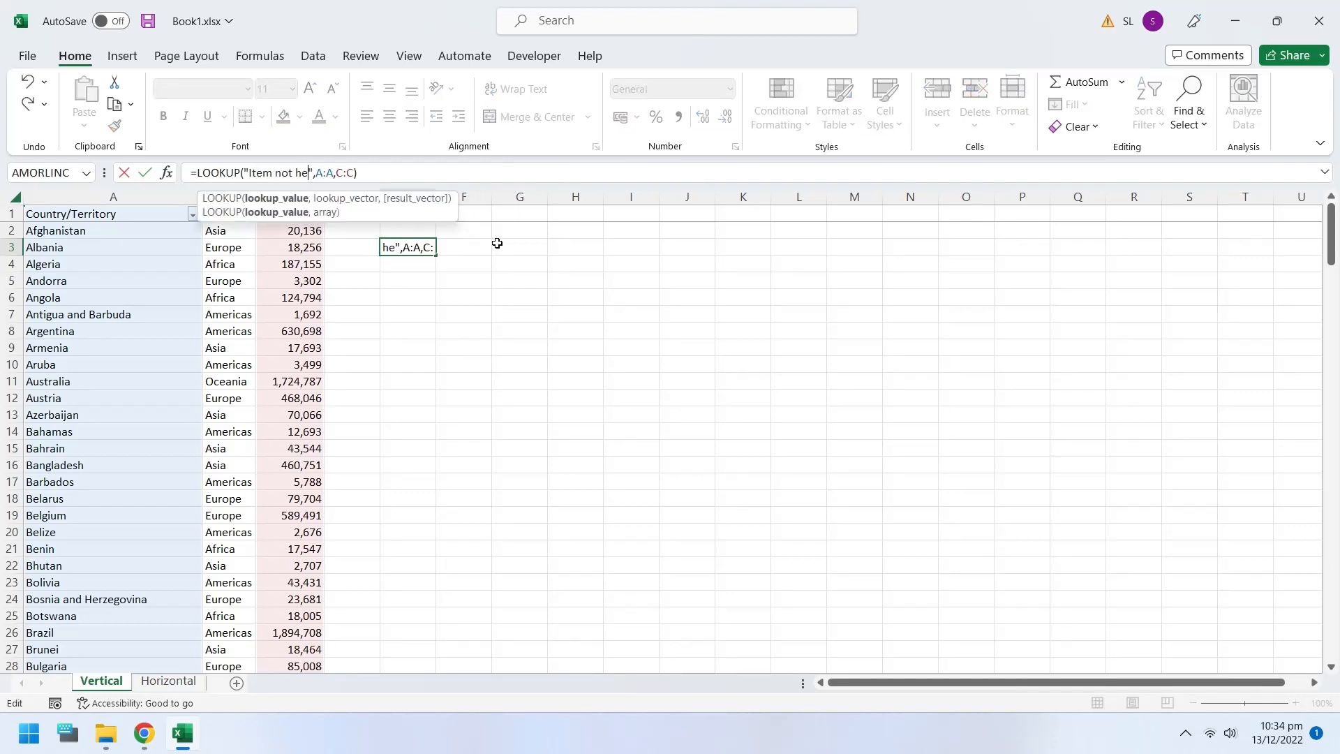
key("Return")
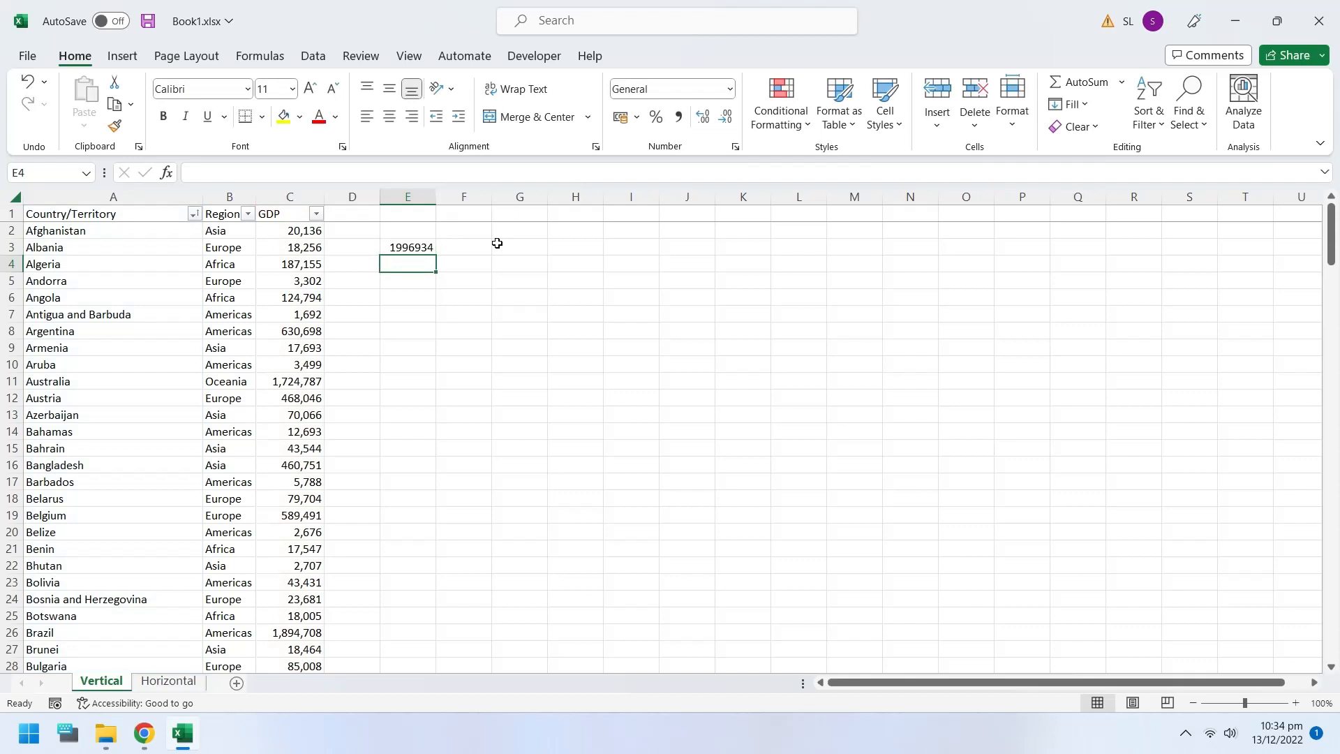
left_click(425, 243)
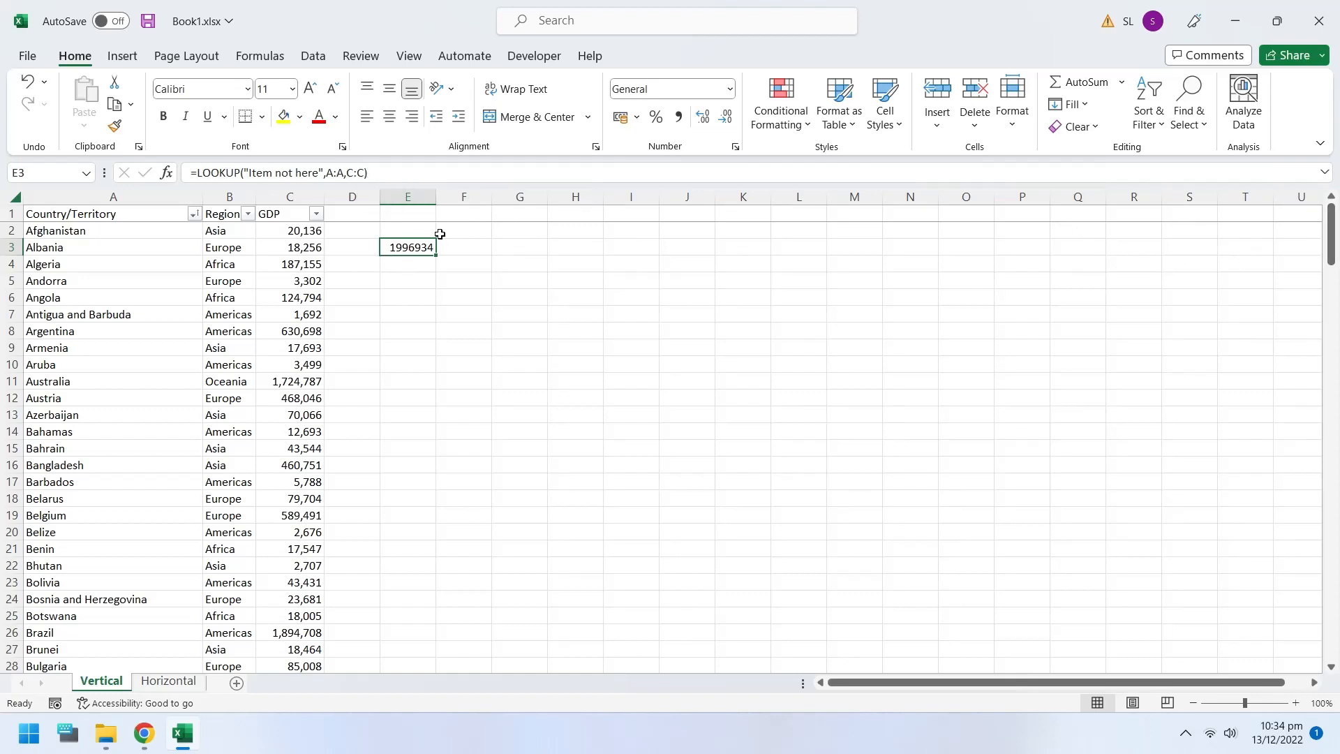
Look through the GDP column's filter values for the number returned in E3, leaving the filter unapplied
left_click(316, 213)
left_click_drag(311, 438, 316, 533)
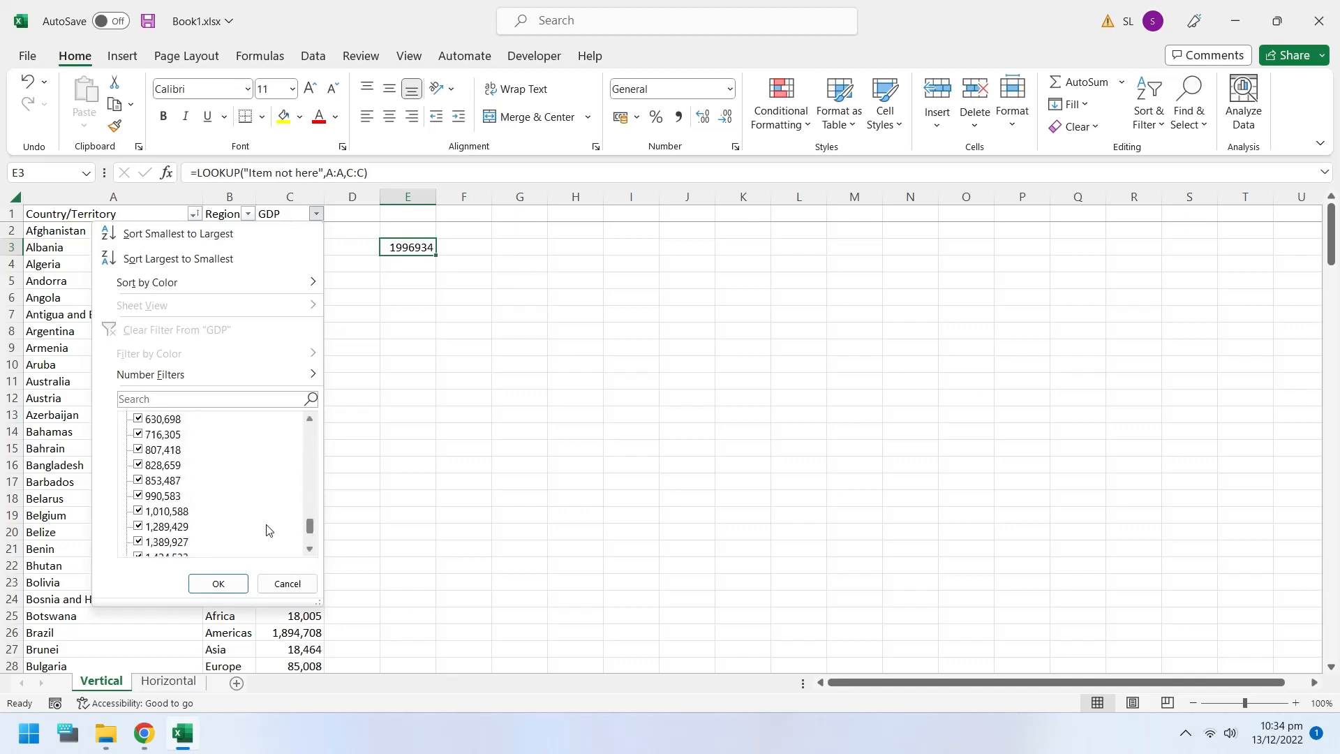
scroll(267, 529, "up", 2)
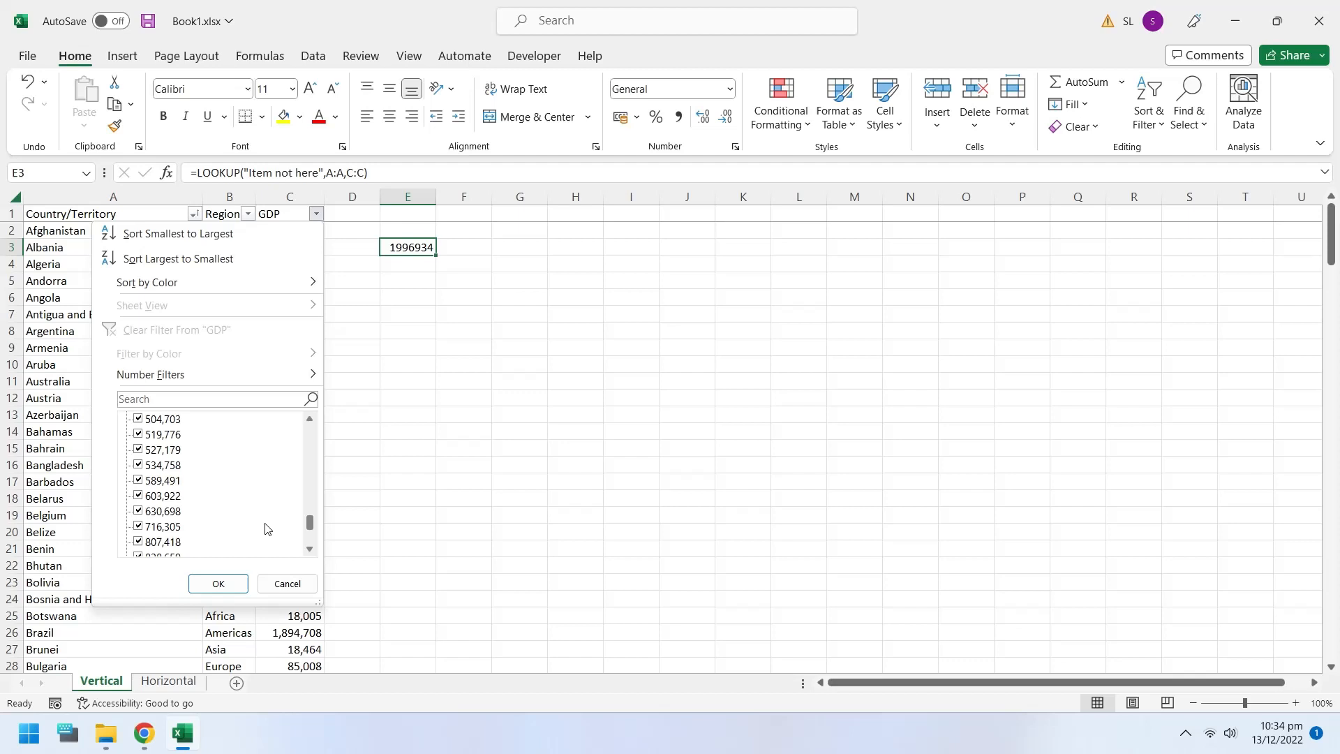
scroll(267, 529, "down", 5)
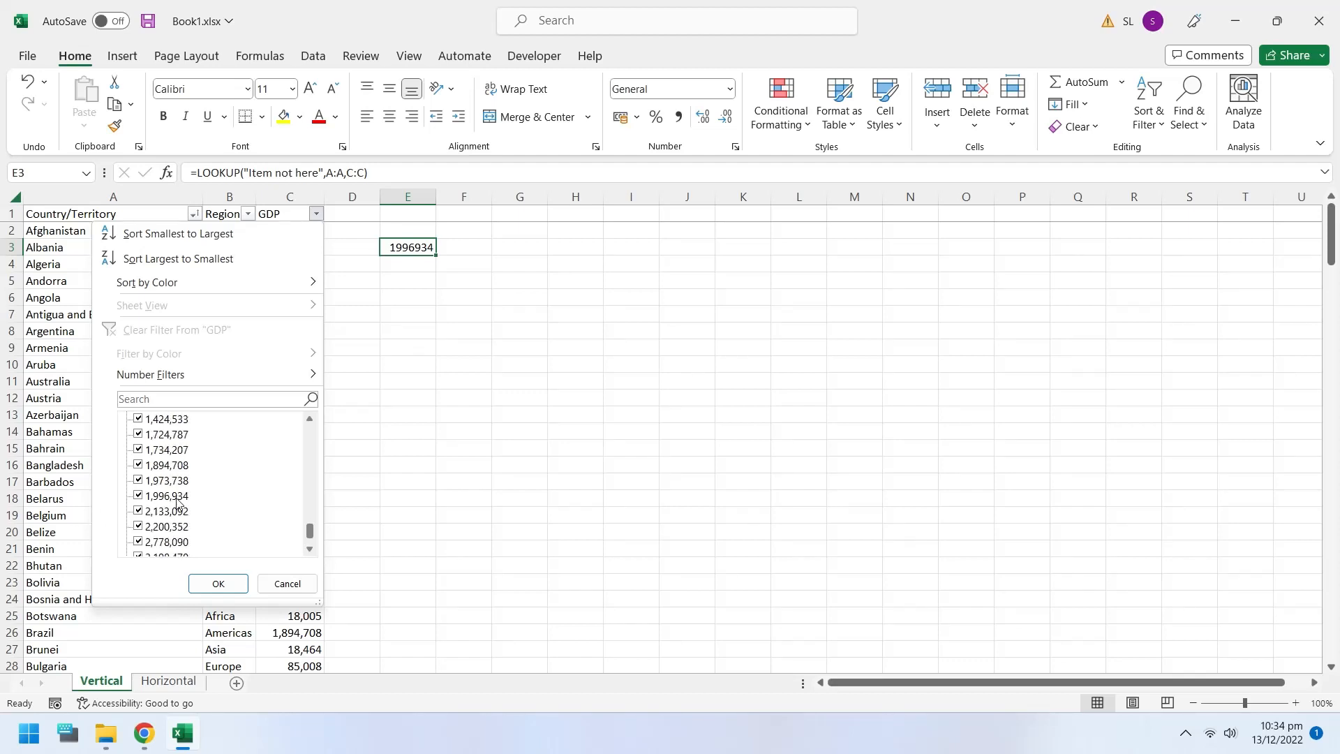
left_click(482, 501)
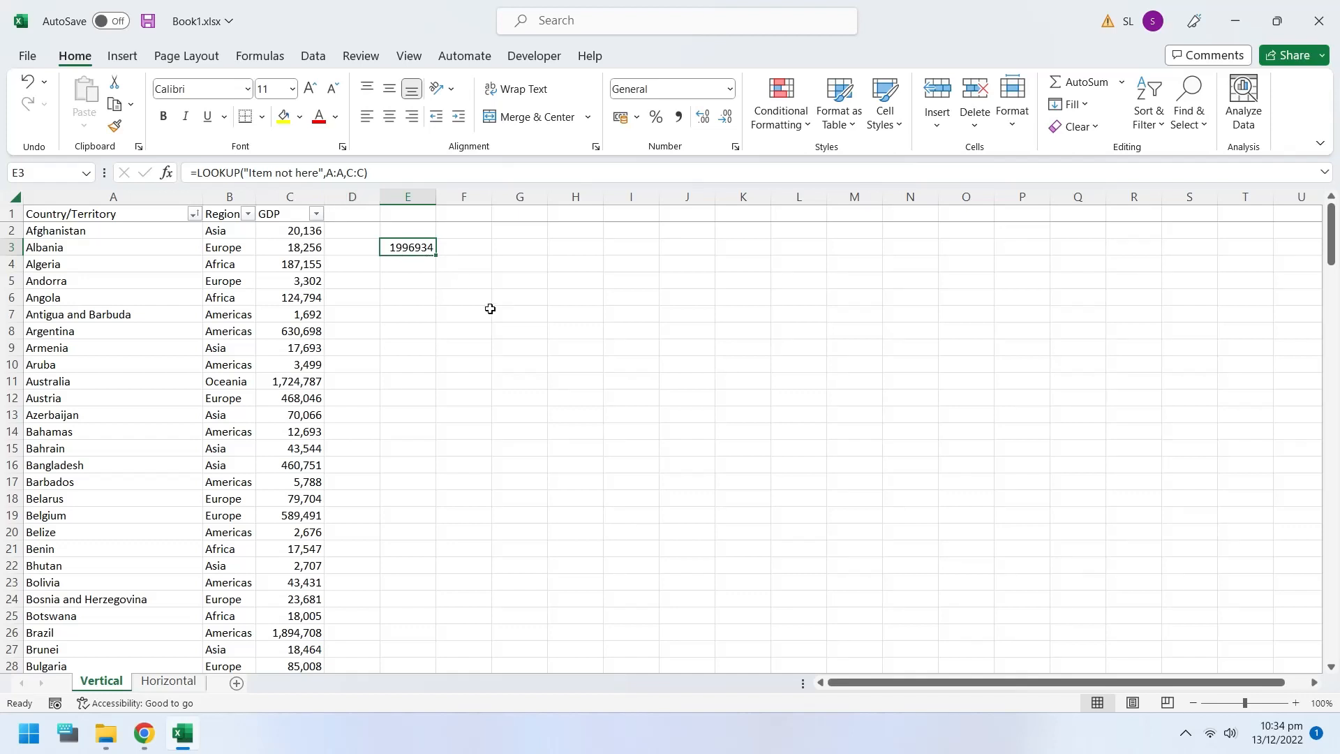
In cell E4, enter =XLOOKUP("Belize",A:A,C:C) and compare the result with Belize's row in the table
key("Down")
type("=x")
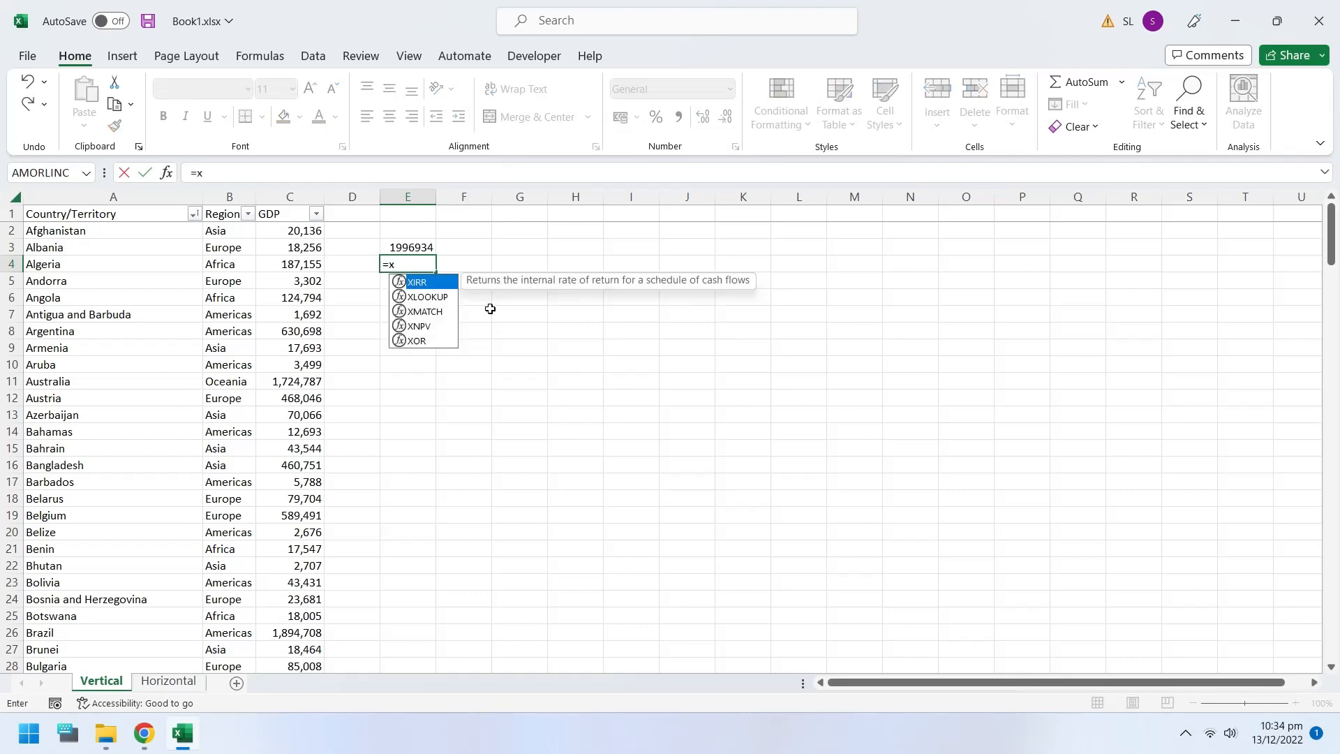
type("lookup")
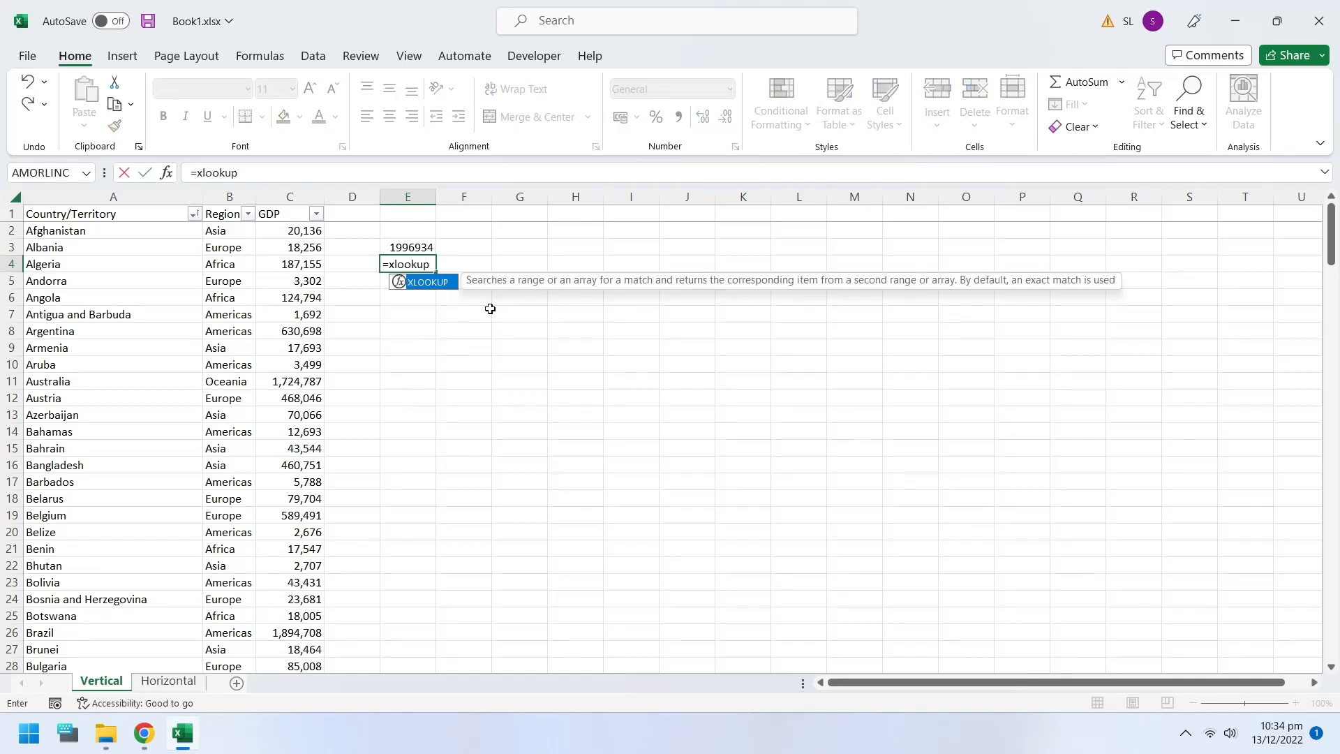
type("(\"Bel")
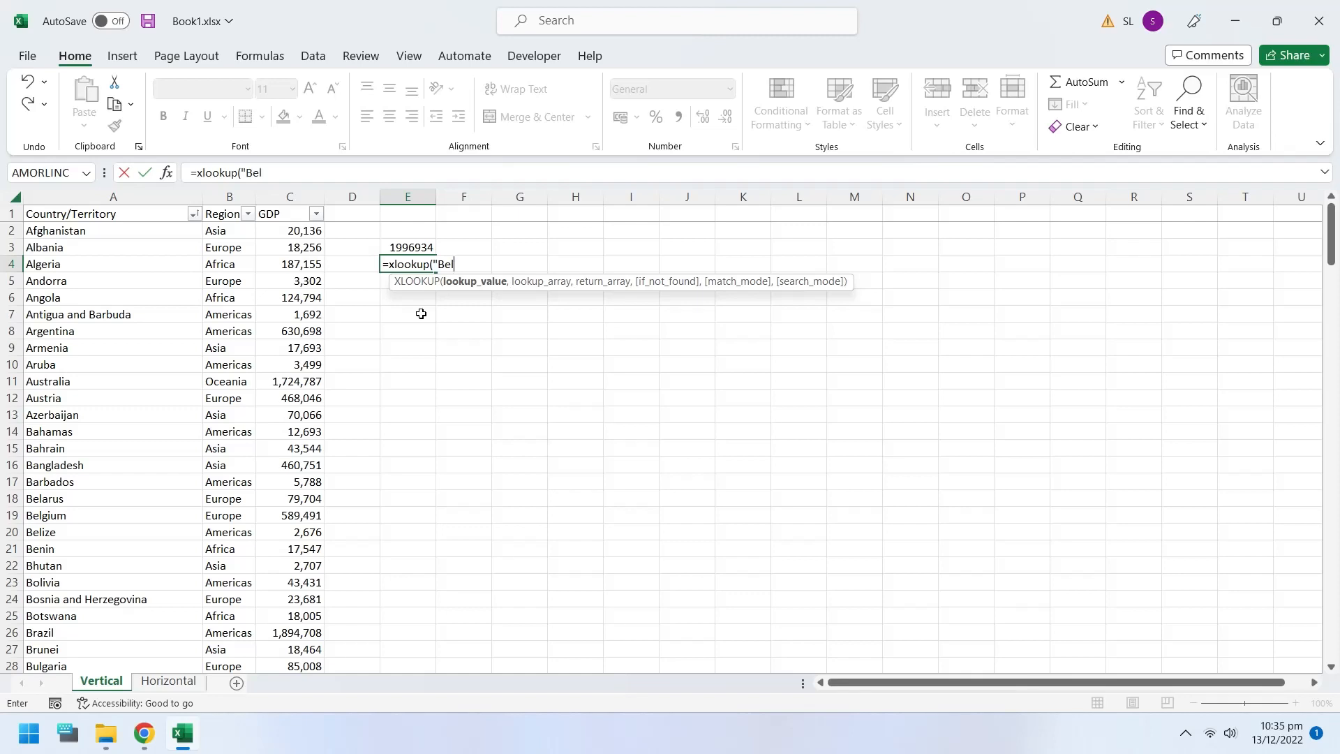
type("ize\",")
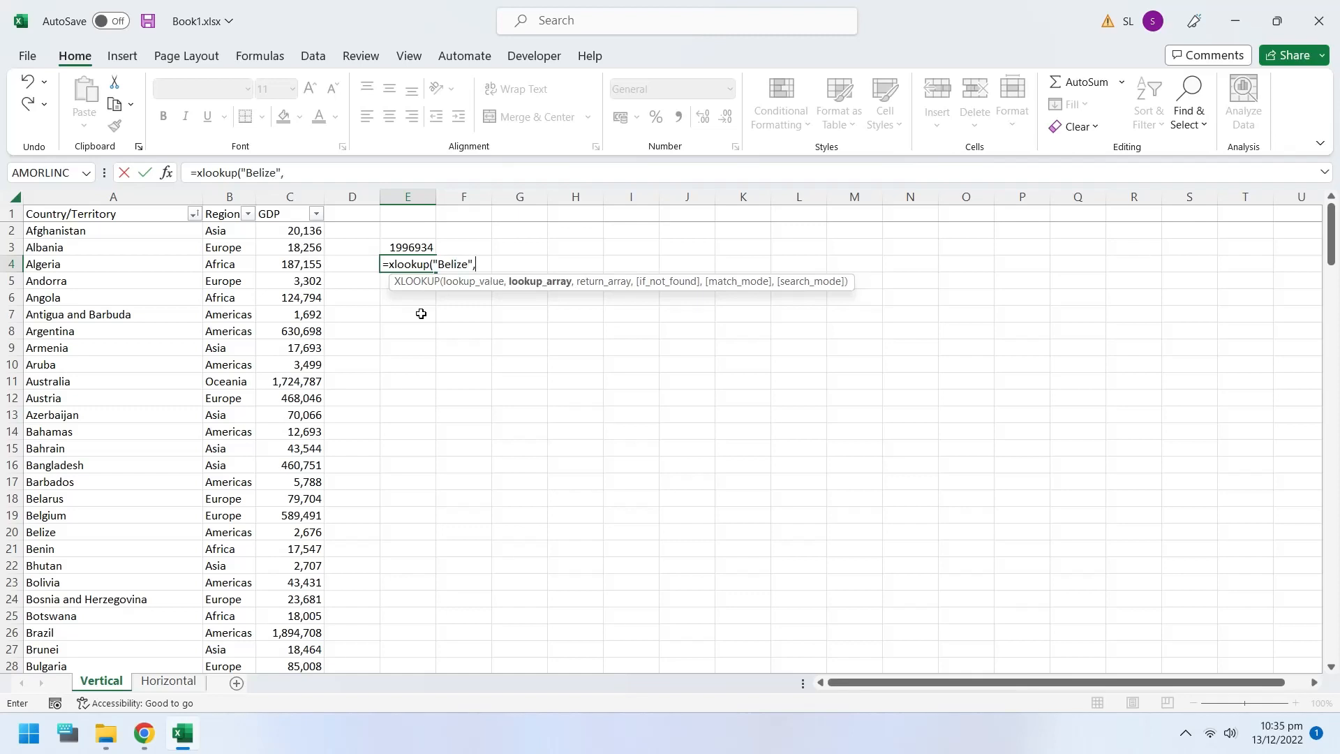
left_click(161, 197)
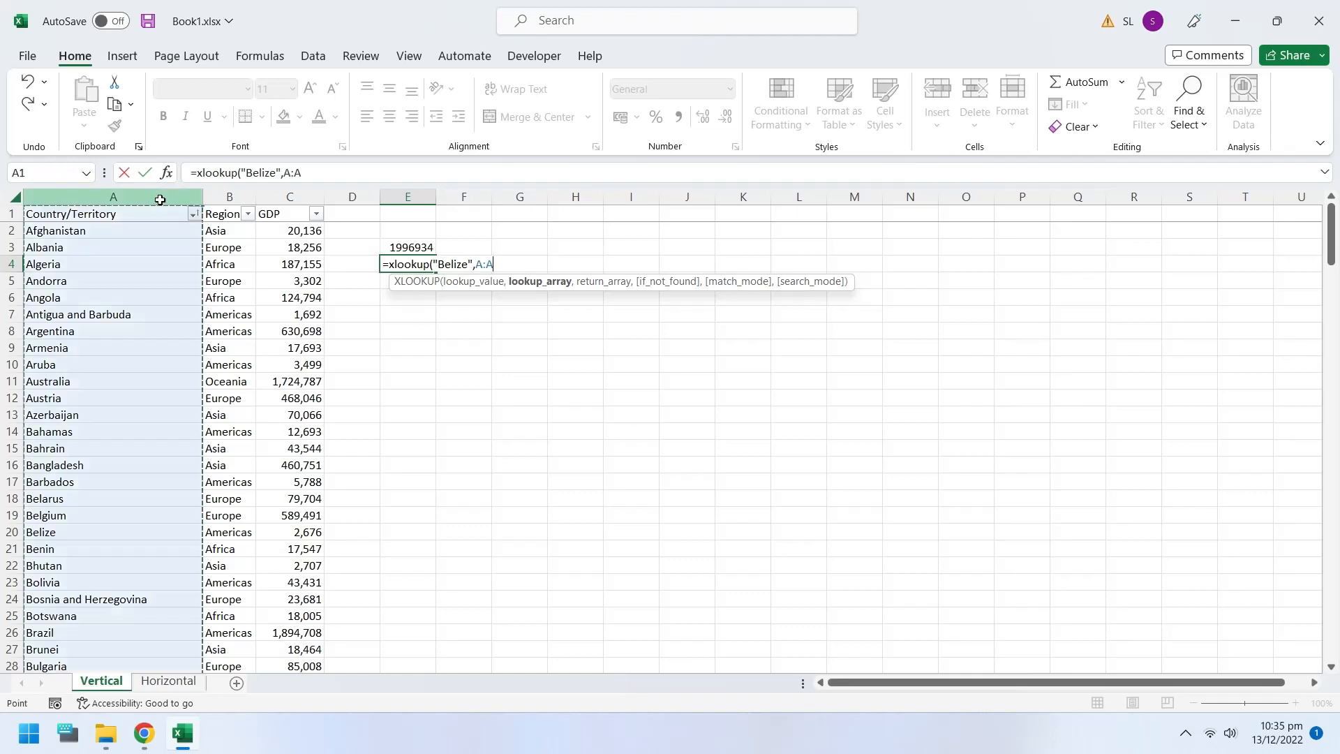
type(",")
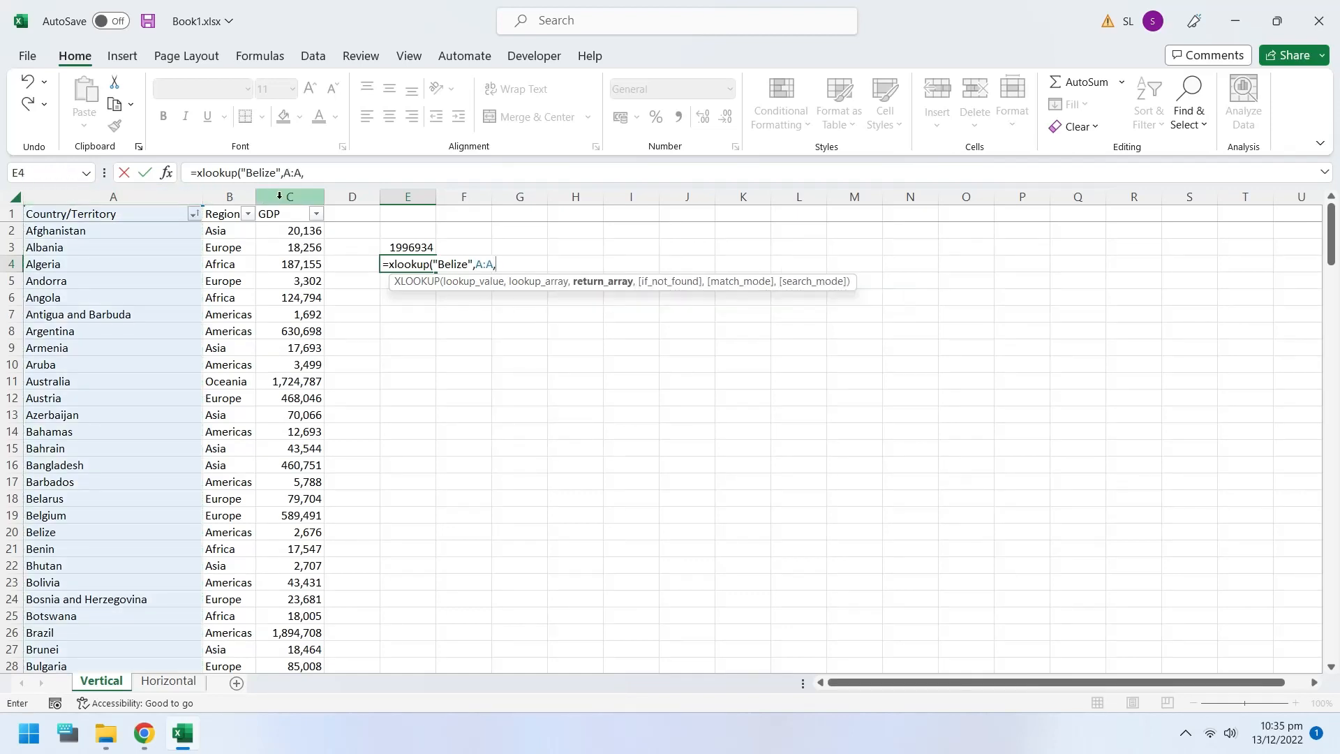
left_click(280, 195)
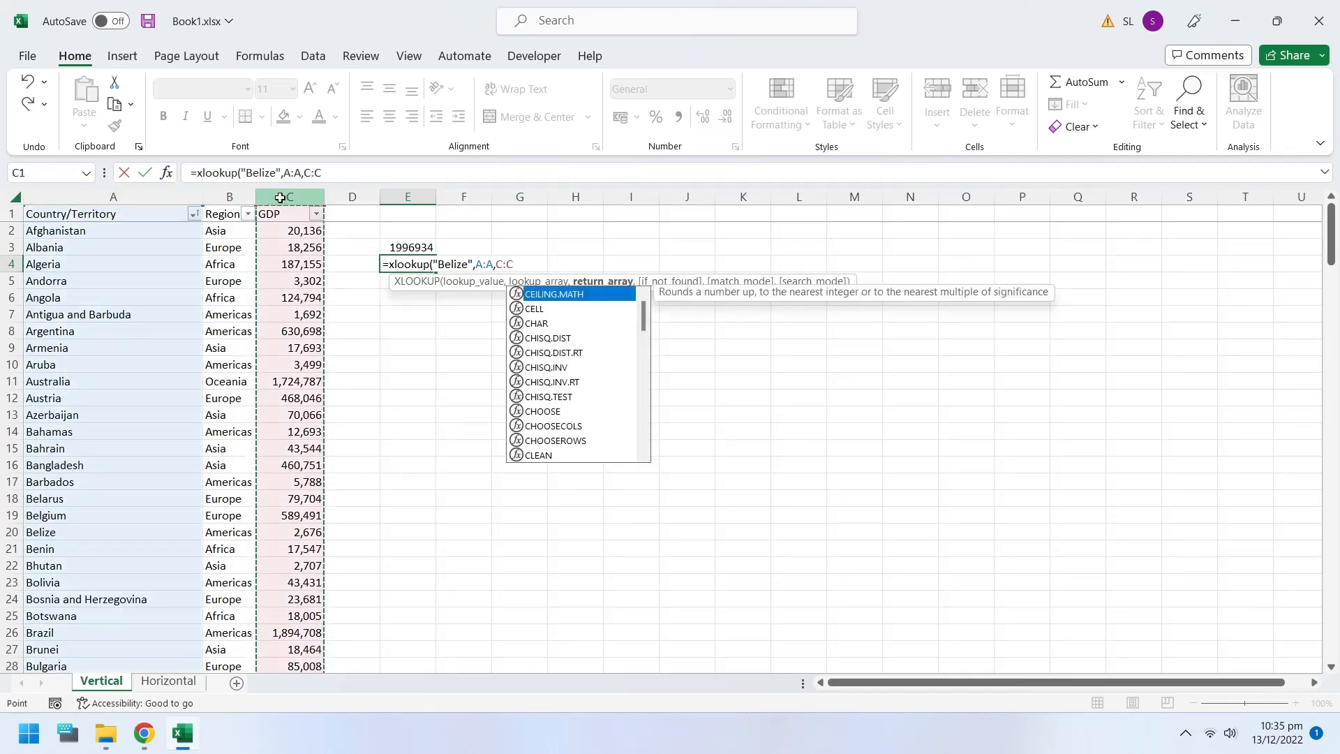
key("Return")
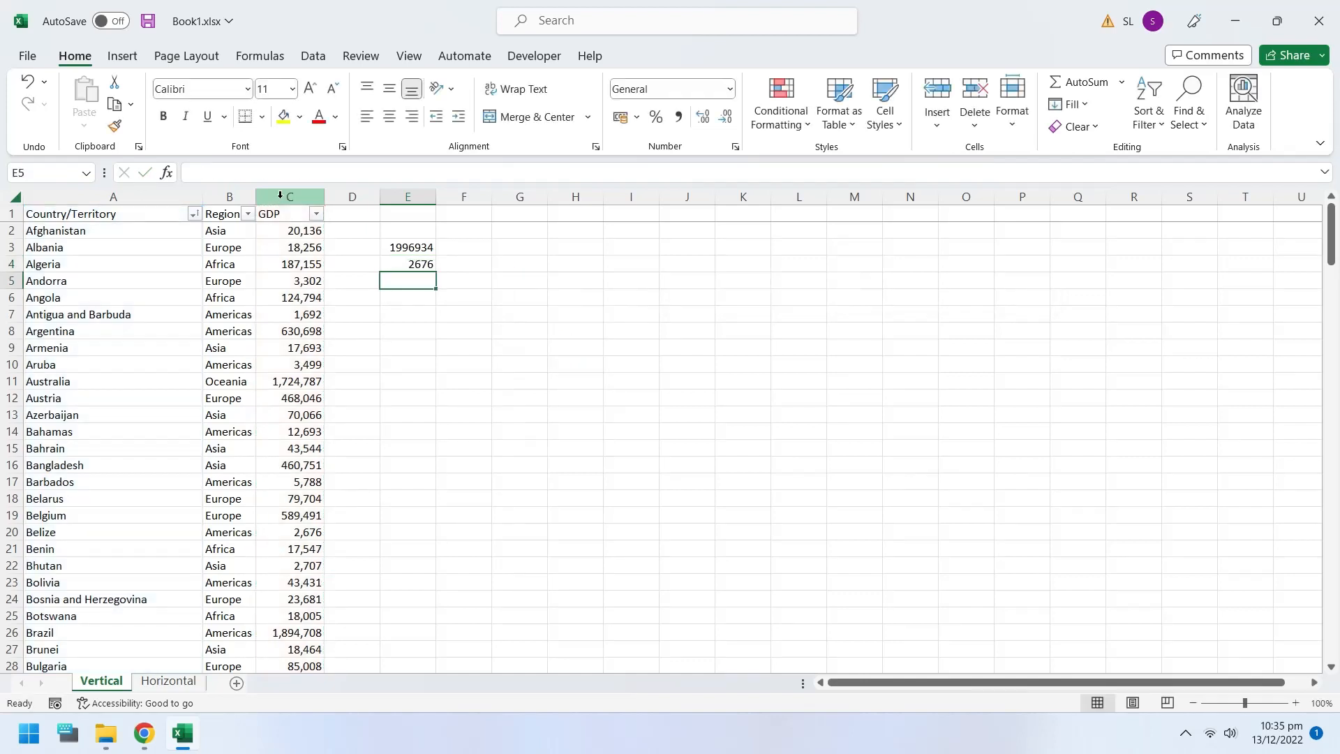
left_click_drag(69, 533, 307, 532)
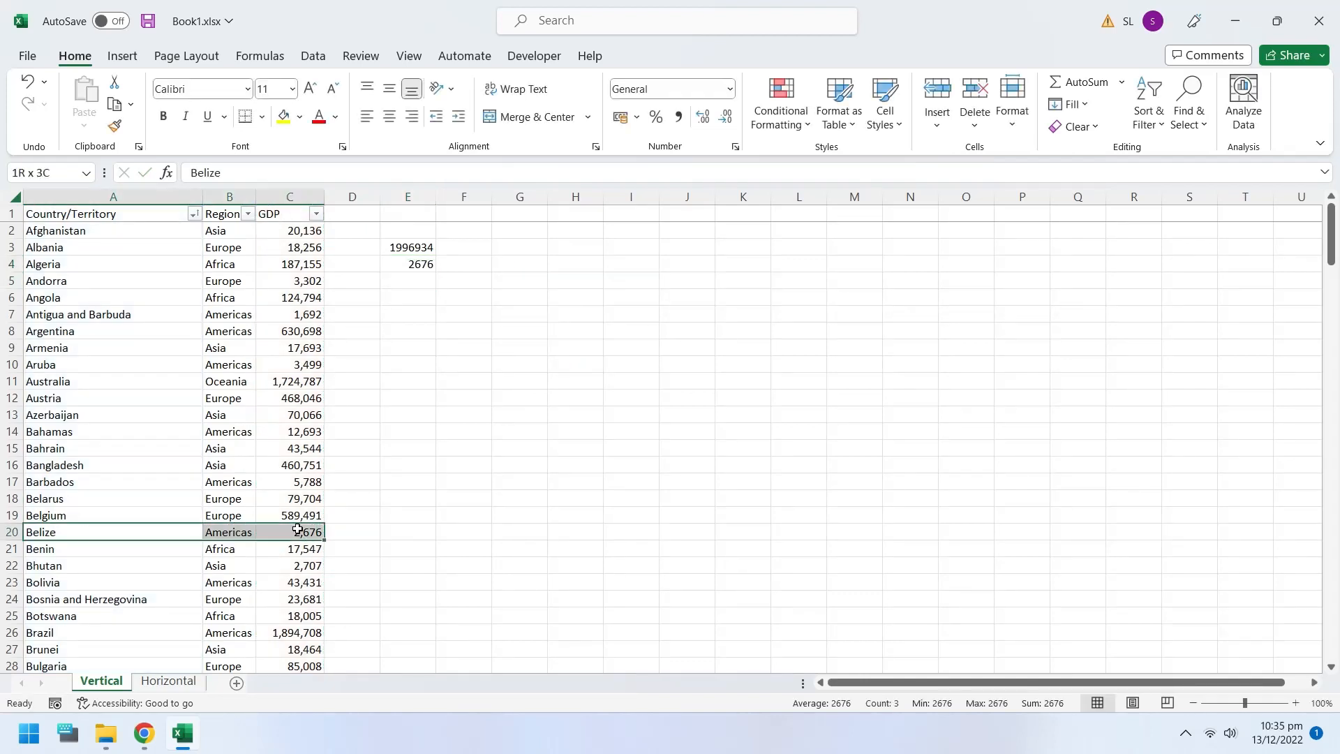
Change the lookup value in E4's XLOOKUP formula to "Algeria" and compare the result with that country's GDP
left_click(420, 269)
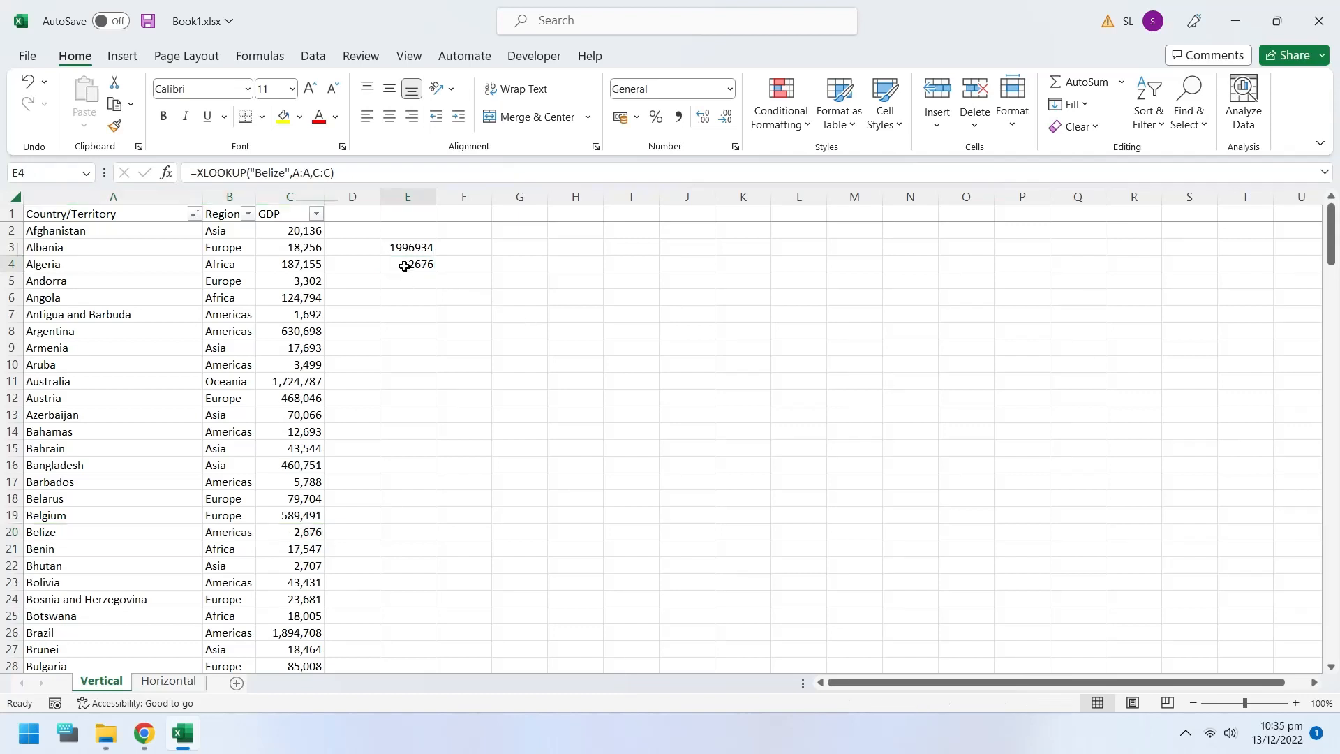
left_click(281, 174)
left_click_drag(281, 173, 256, 174)
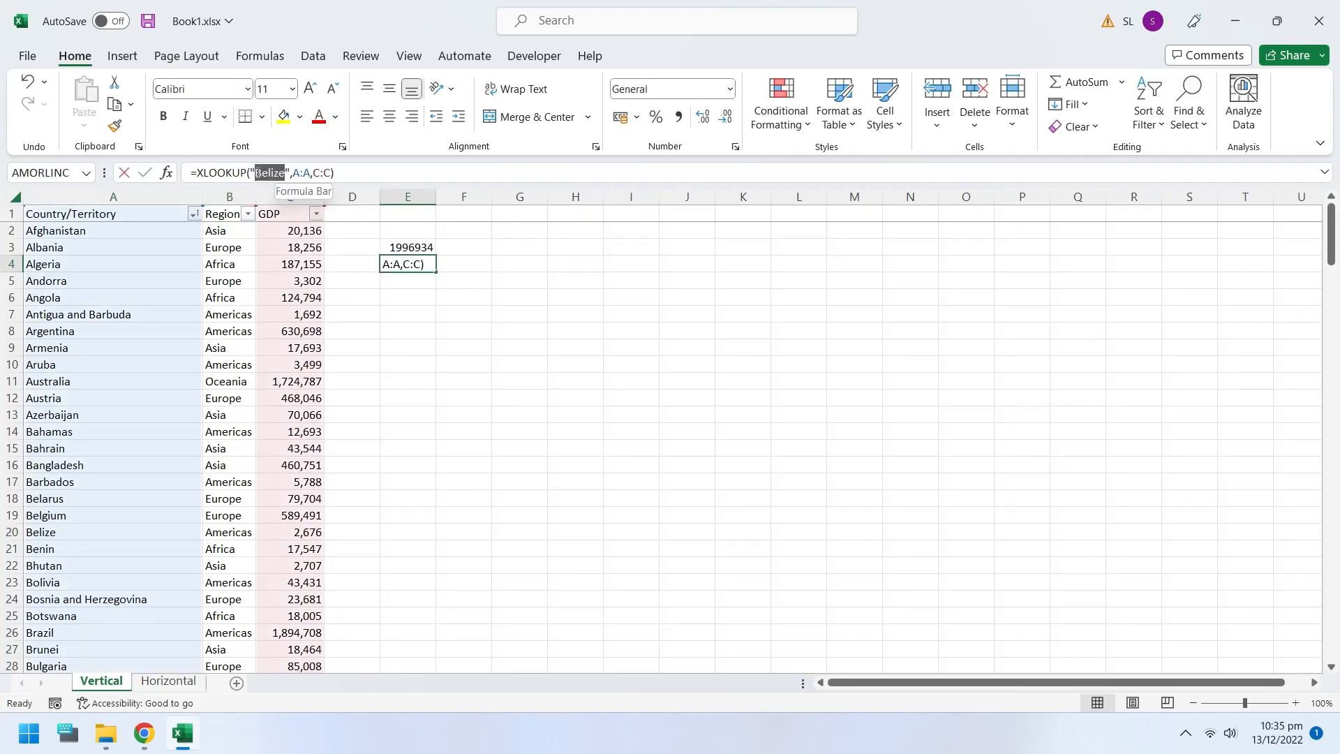
type("Algeri")
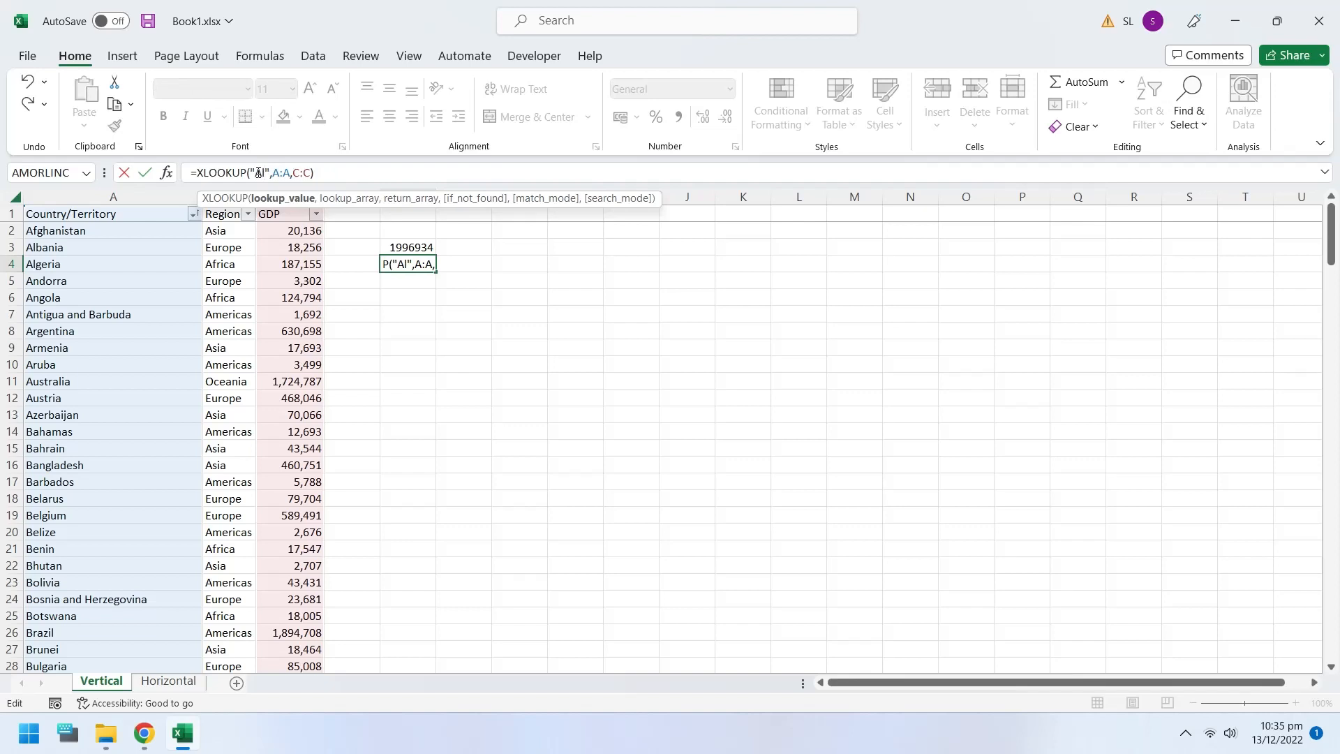
type("a")
key("Return")
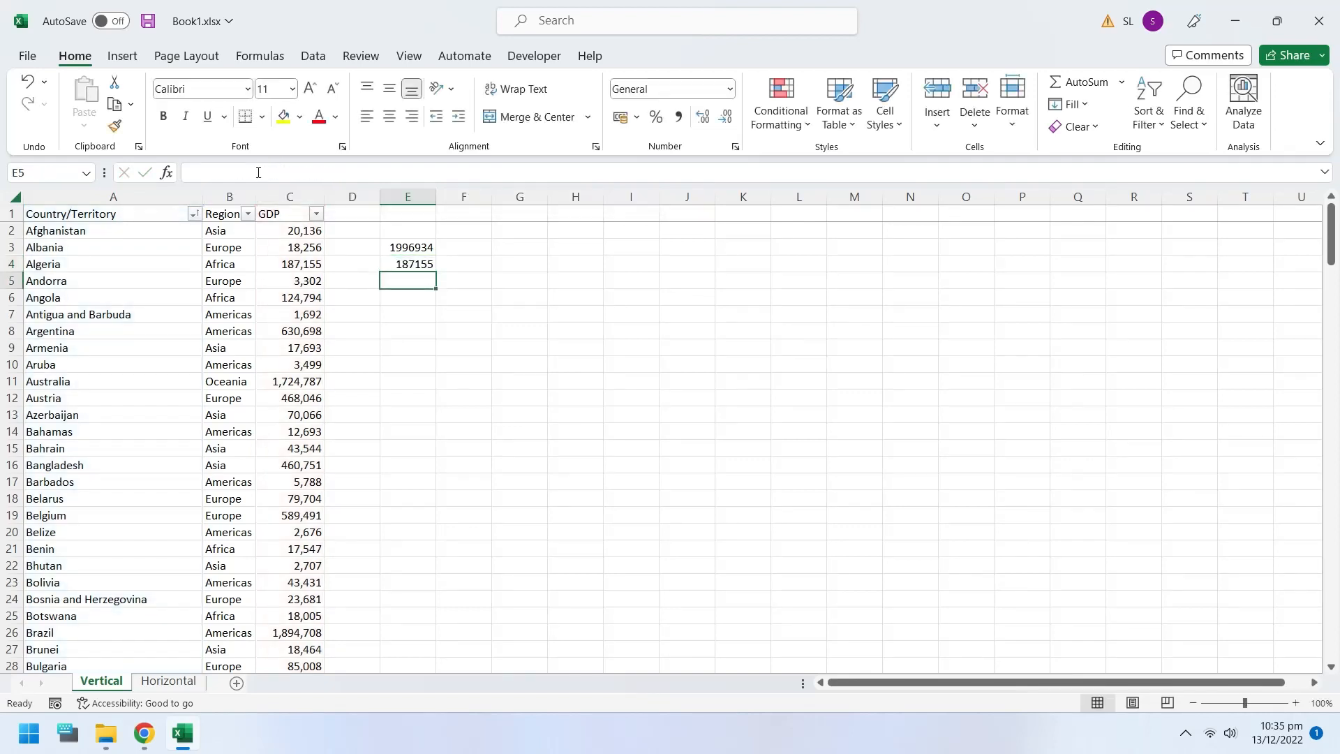
left_click_drag(310, 262, 412, 264)
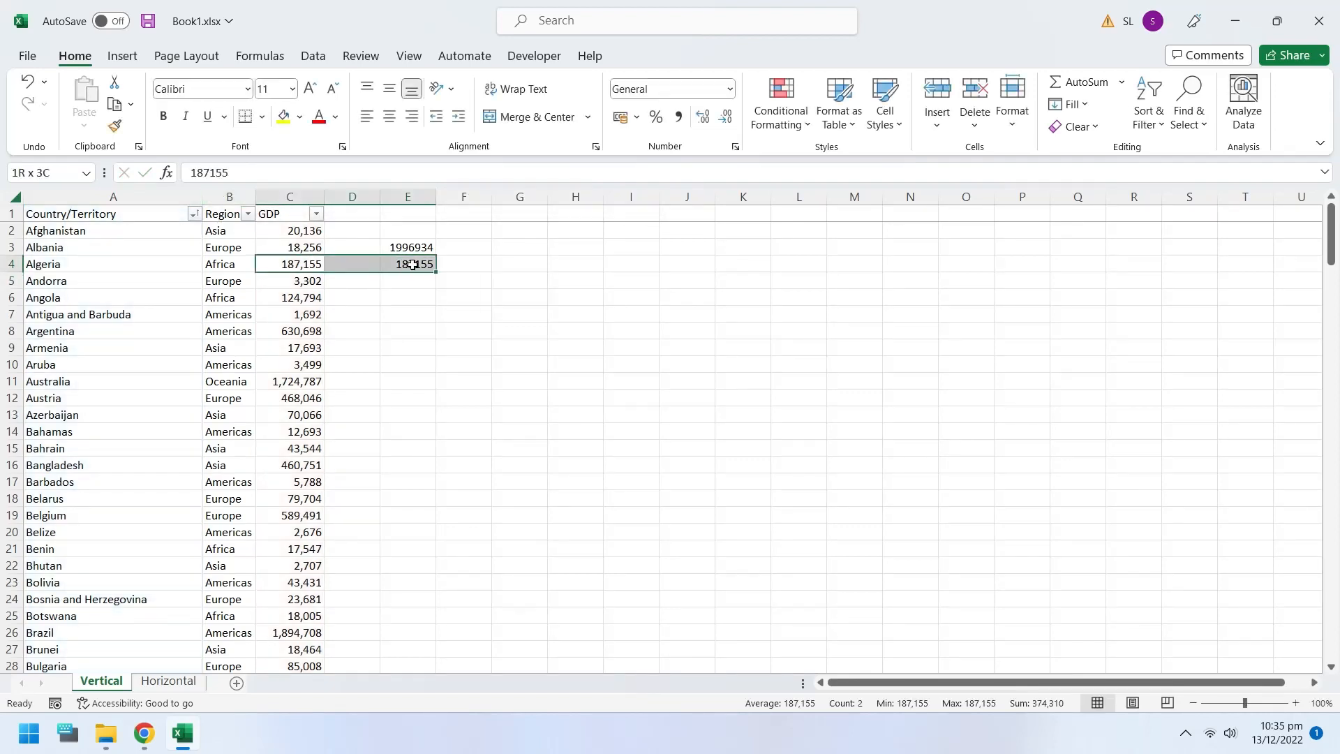
left_click(386, 310)
Replace the lookup value in E4's XLOOKUP formula with "Item not here" and compare the result with the LOOKUP in E3
left_click(401, 268)
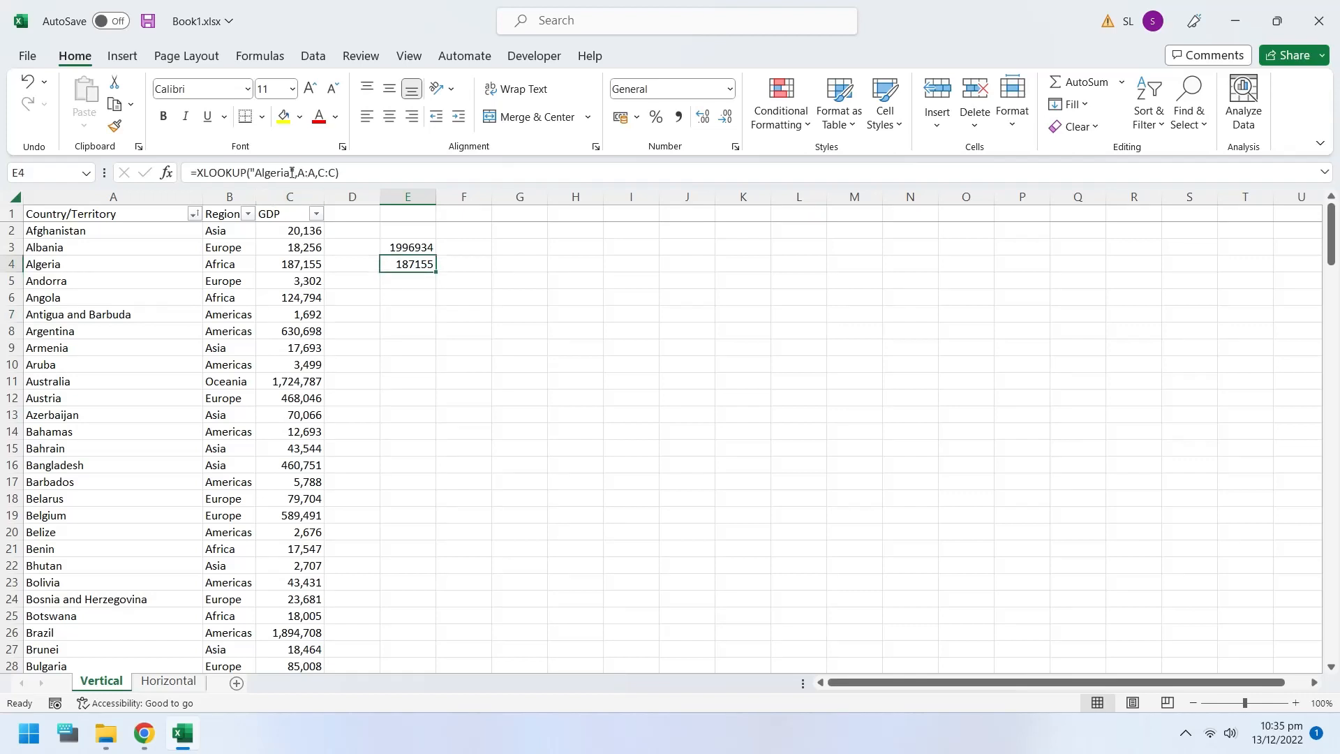
left_click_drag(290, 172, 255, 172)
type("Item Not")
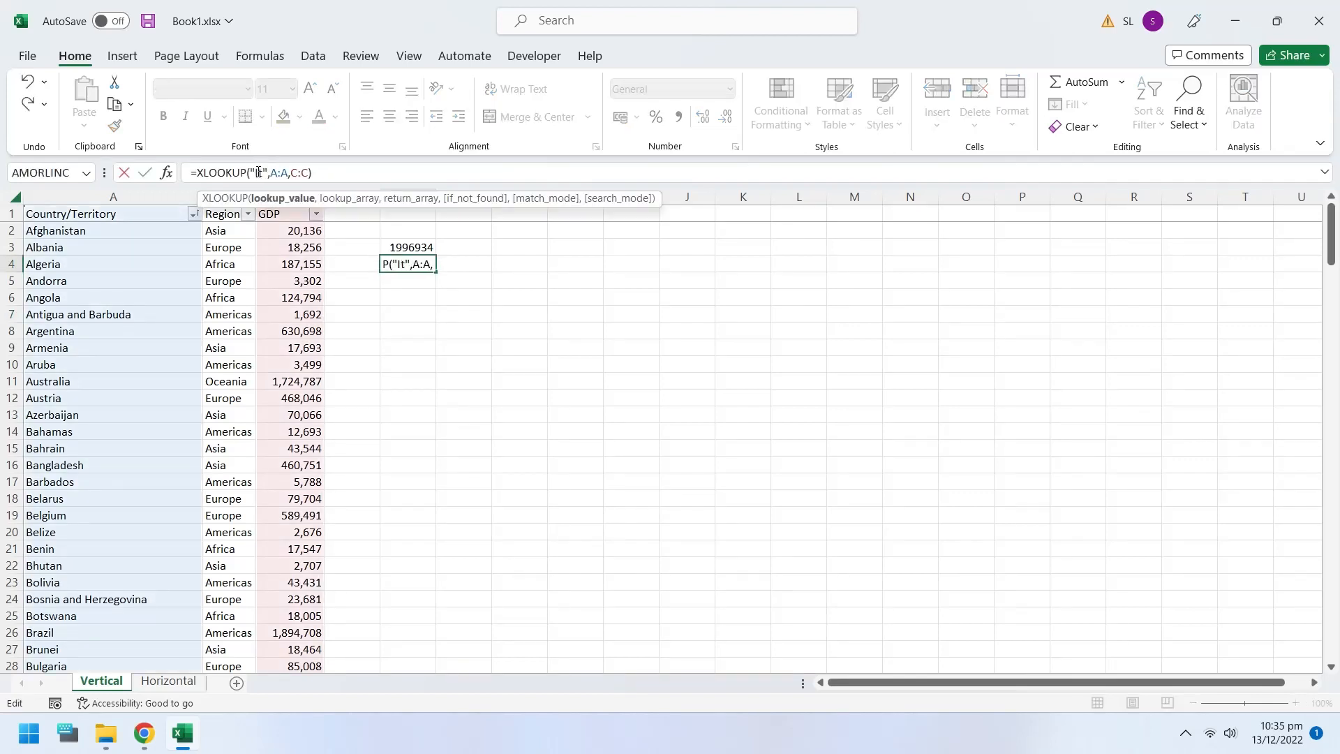
key("BackSpace")
key("BackSpace")
key("BackSpace")
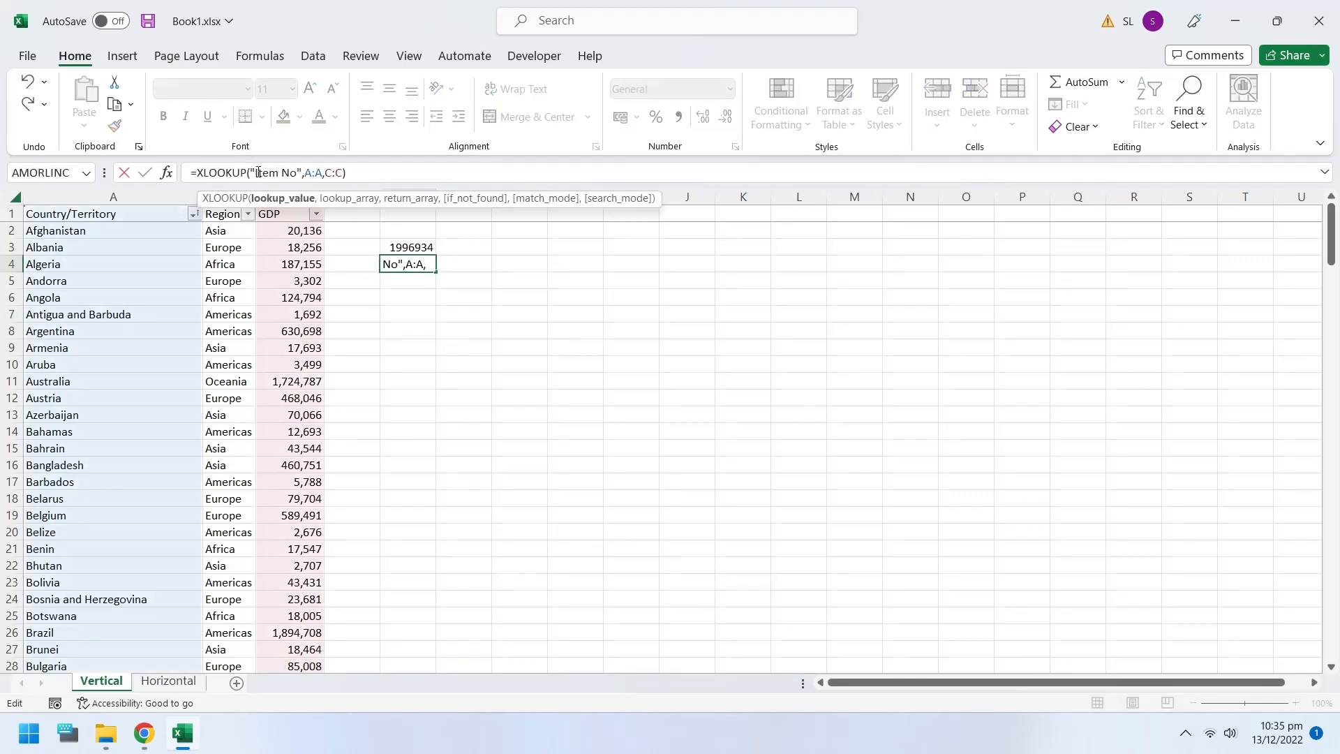
type("not he")
type("re")
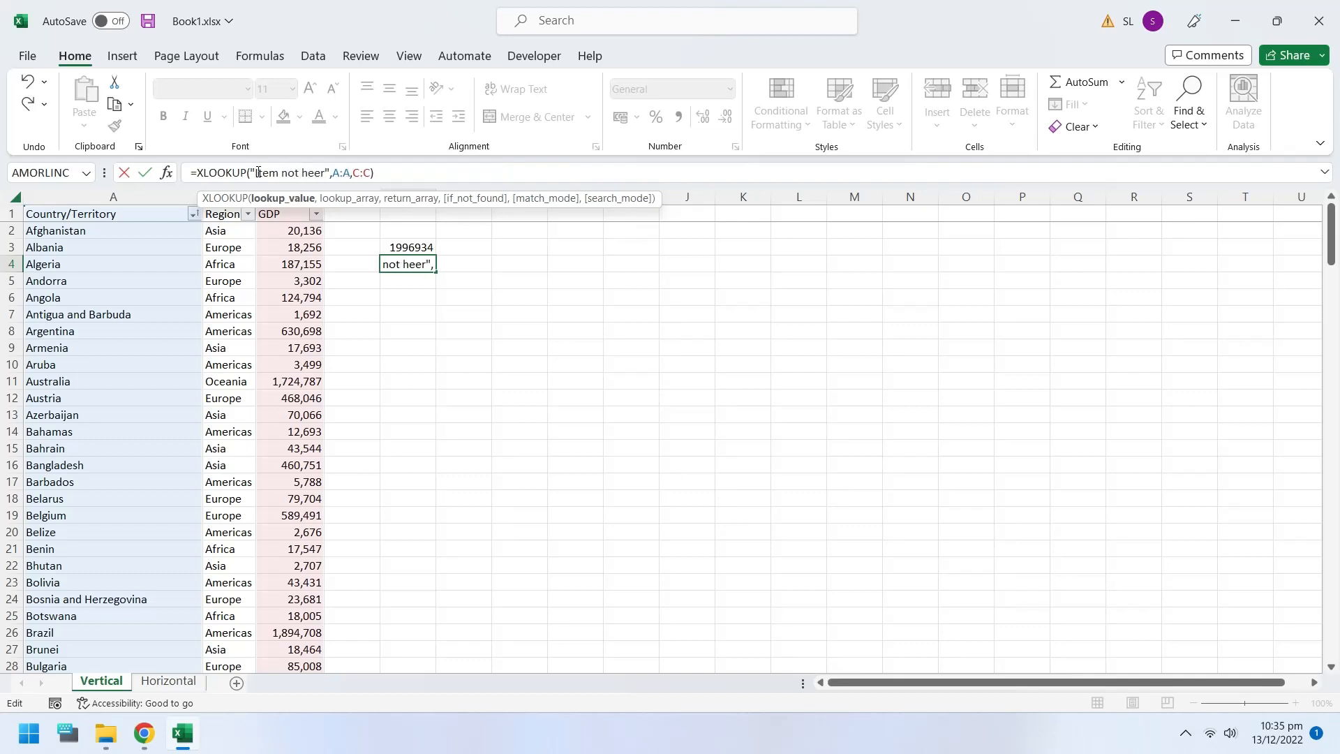
key("Return")
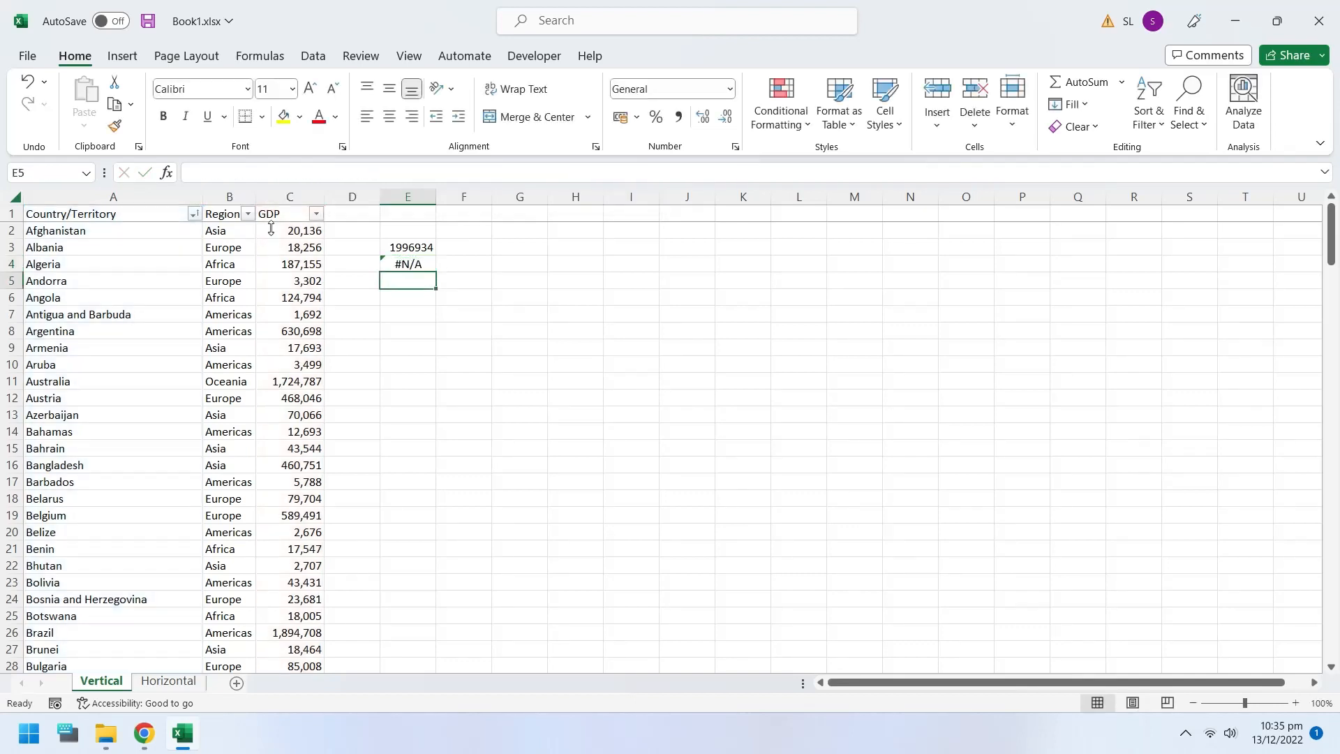
left_click(413, 265)
left_click(412, 248)
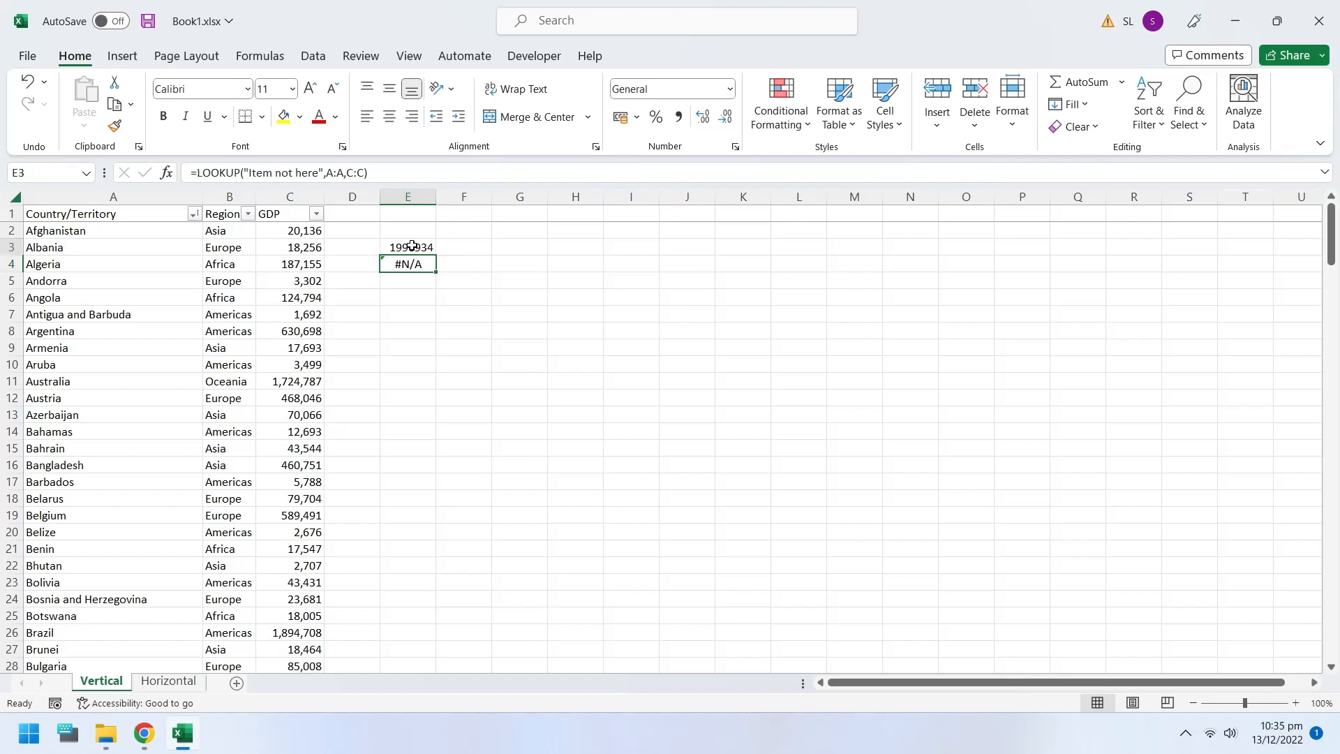
left_click(413, 263)
left_click(413, 248)
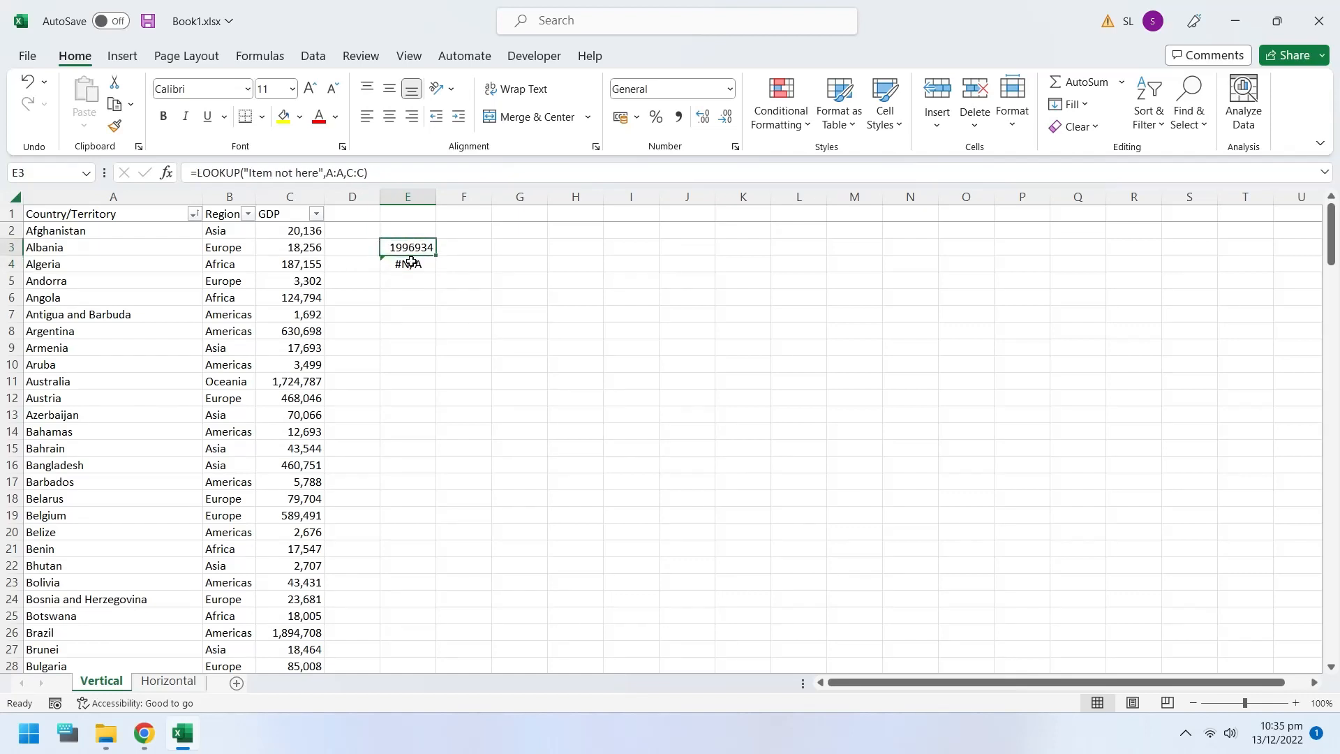
Add "Not Found" as the if_not_found argument of E4's XLOOKUP formula
left_click(411, 263)
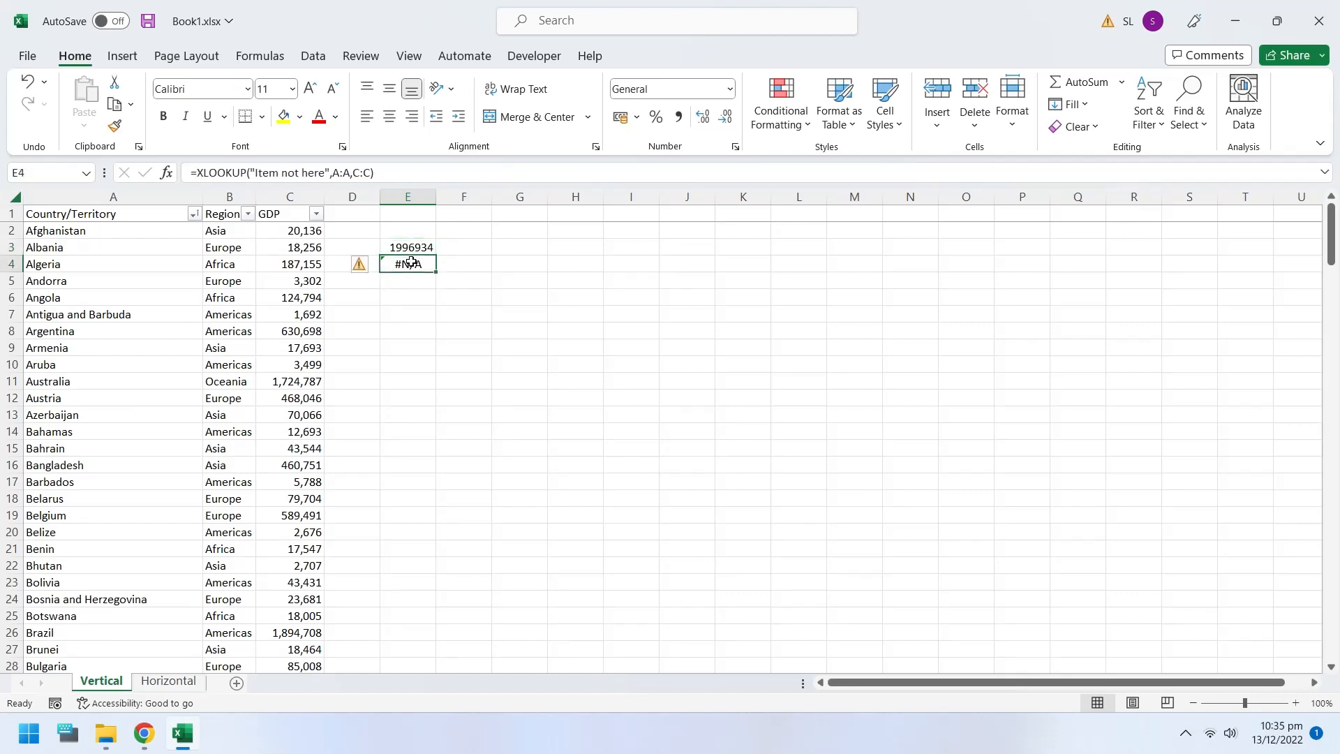
left_click(367, 172)
type(",")
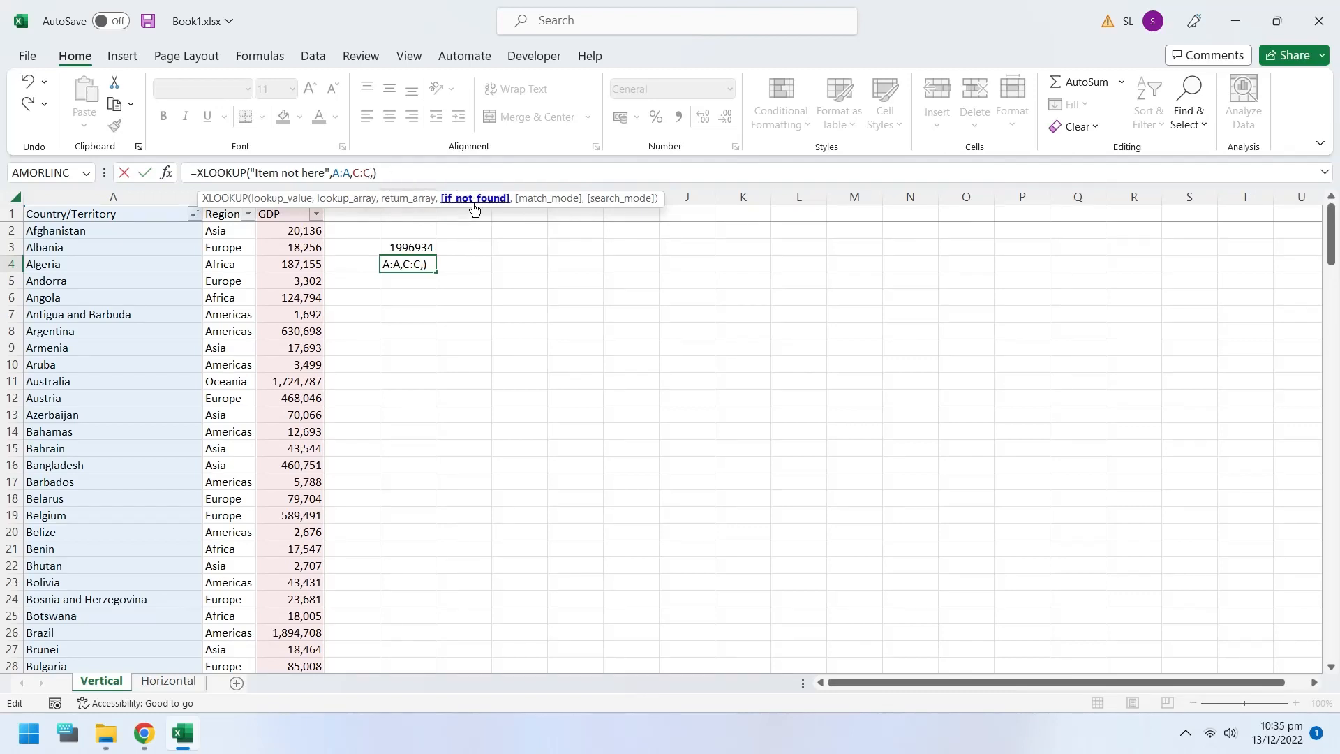
type("\":")
key("BackSpace")
type("Not Found\"")
key("Return")
Set the match_mode argument of E4's XLOOKUP formula to -1, Exact match or next smaller item
left_click(415, 268)
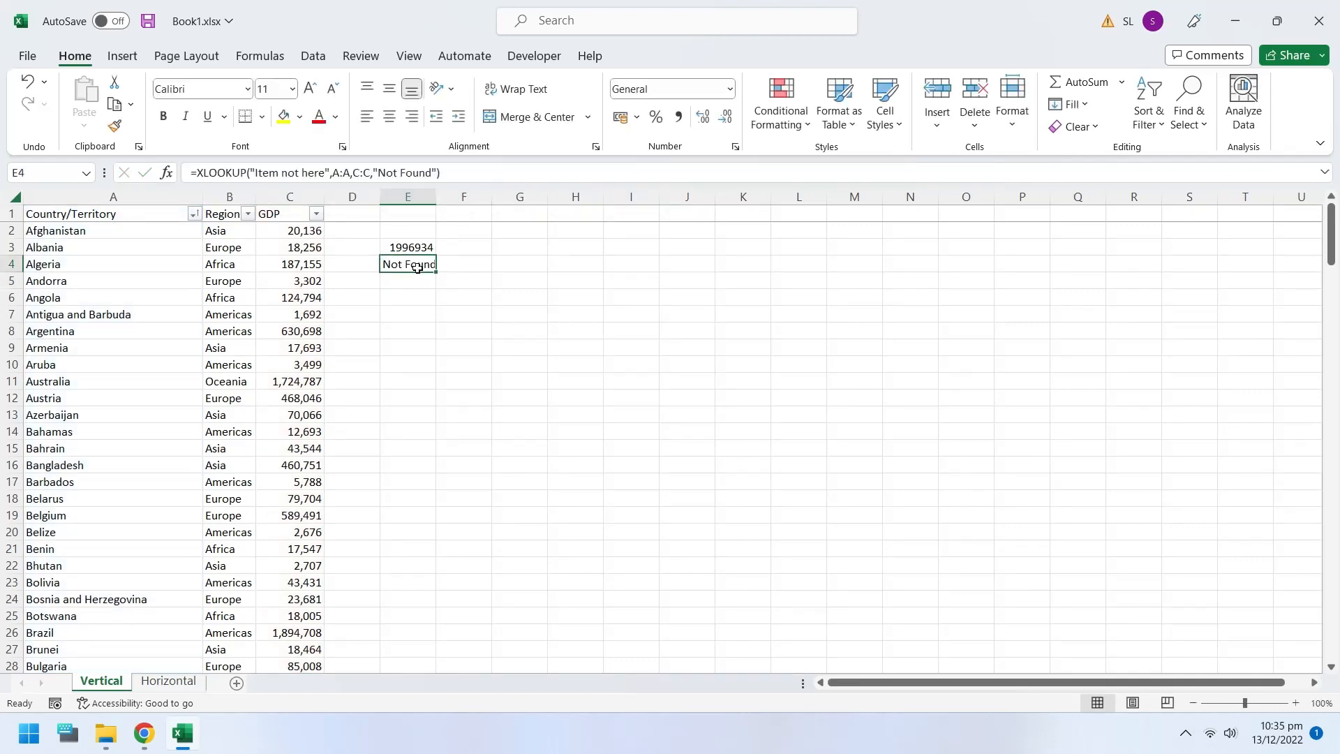
left_click(437, 175)
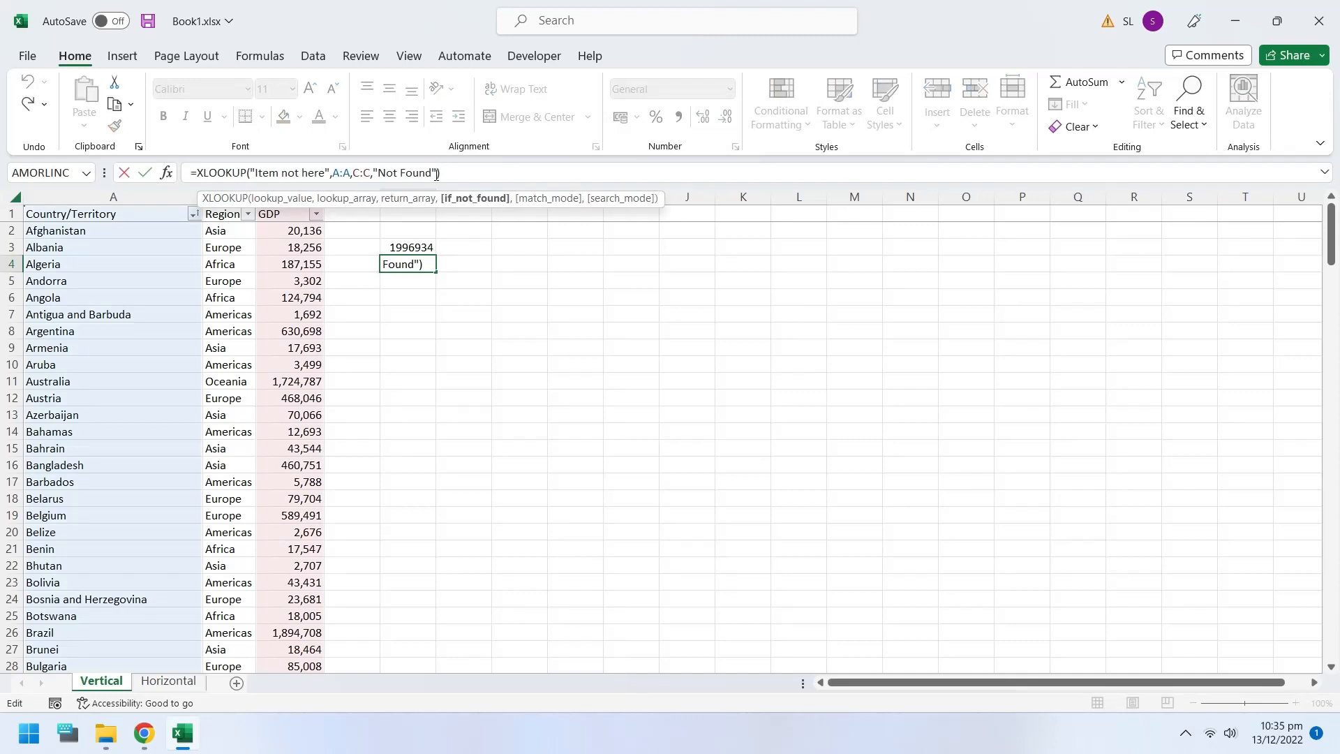
type(",")
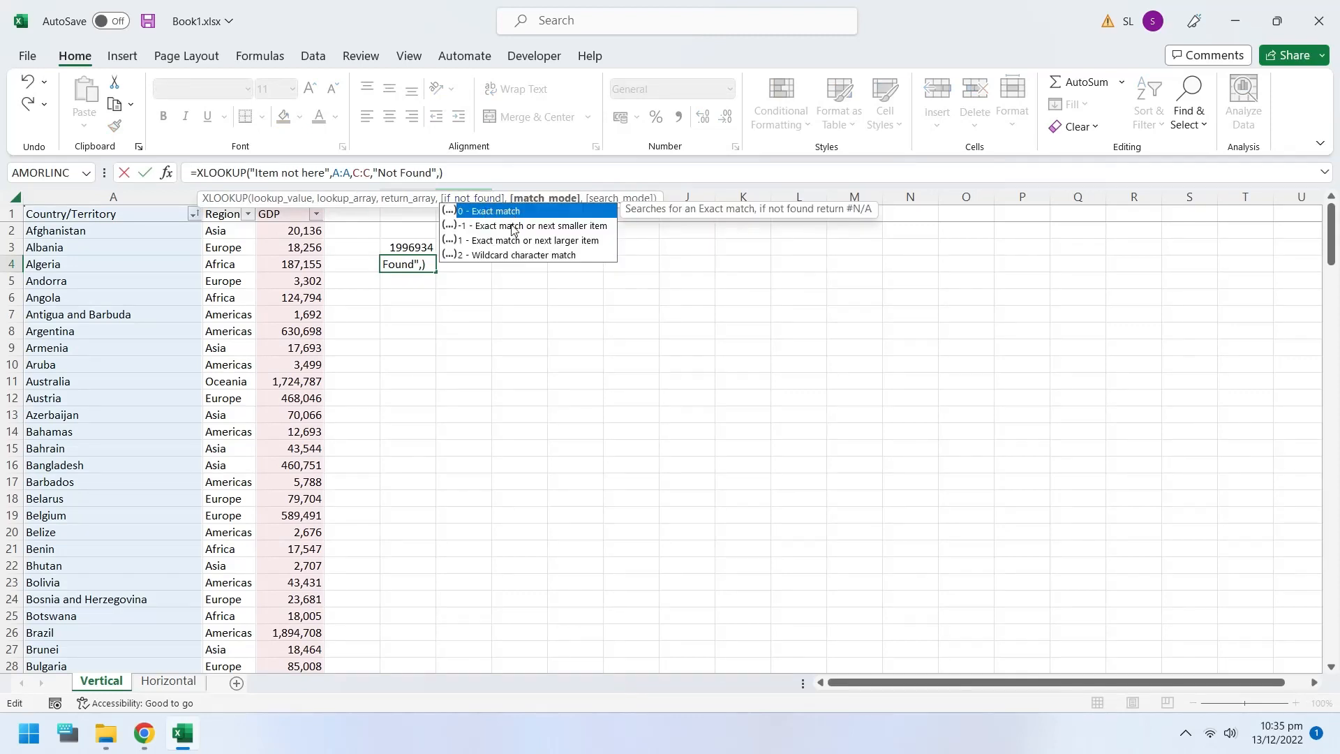
left_click(538, 229)
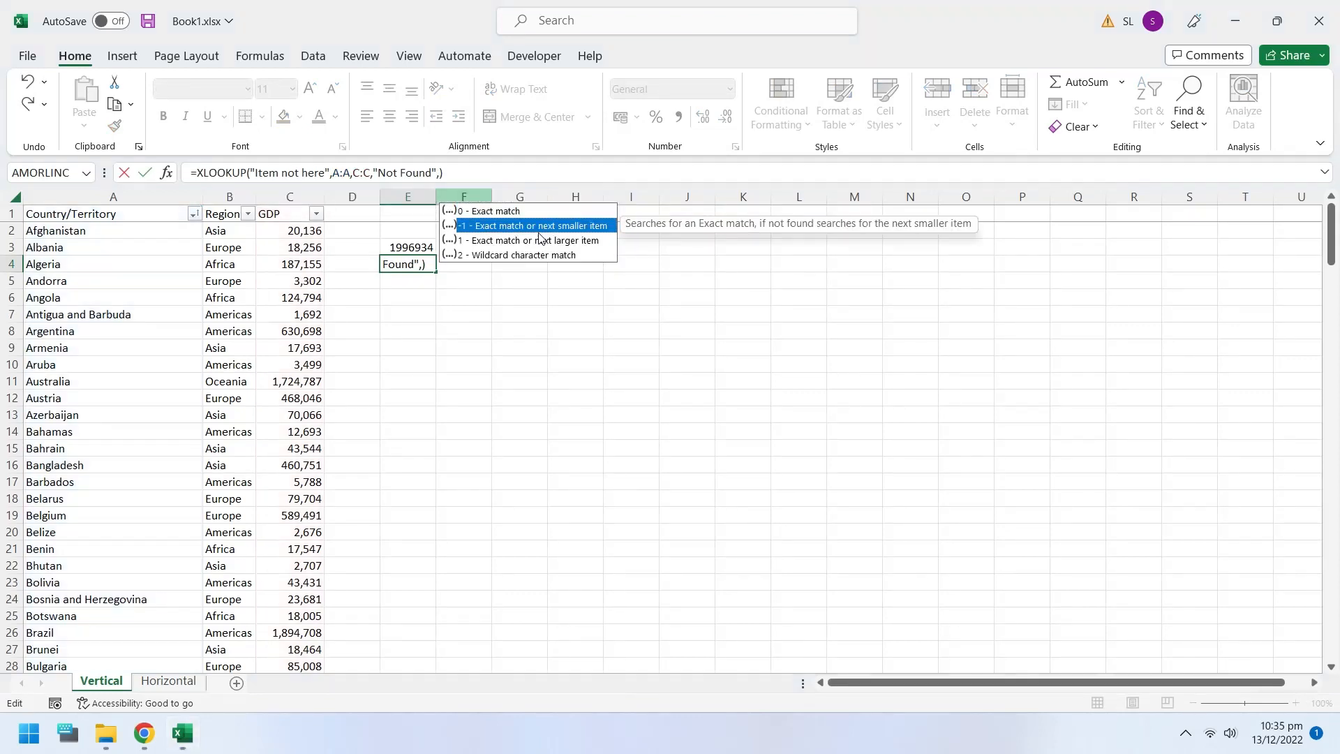
double_click(540, 230)
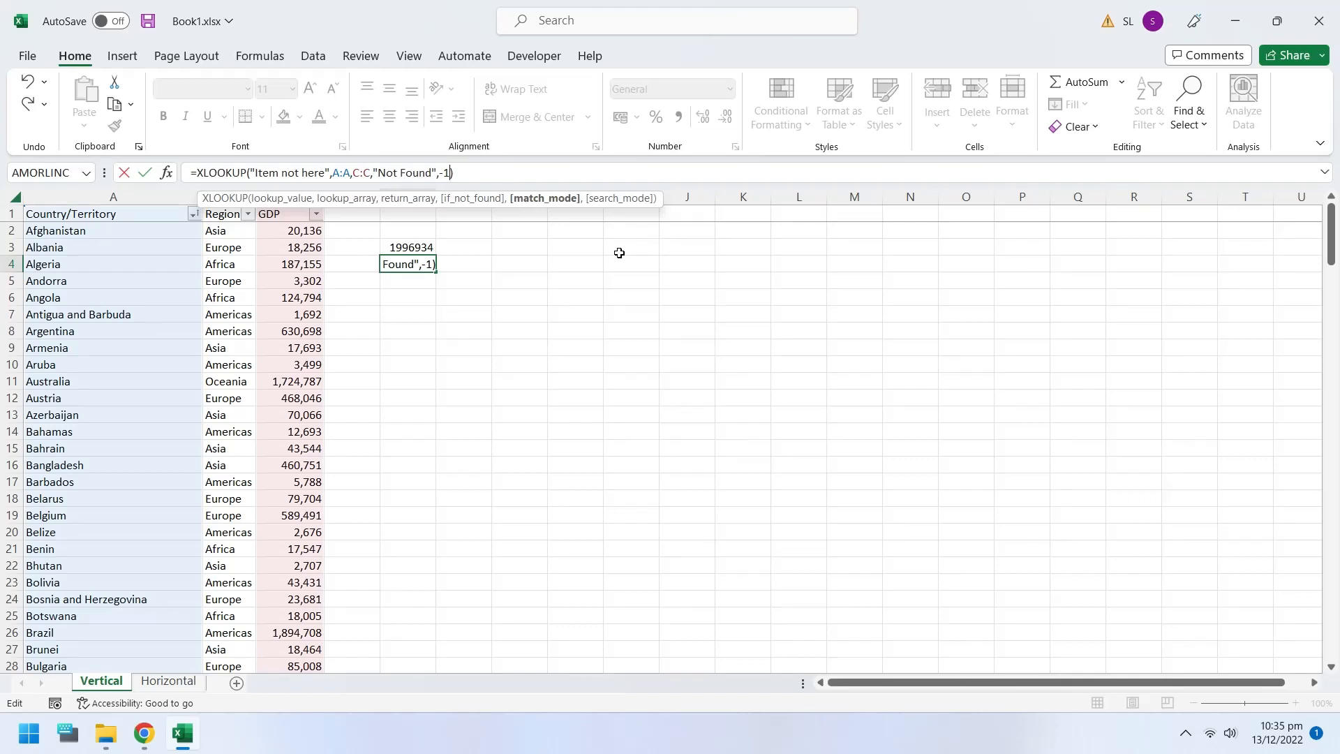
type(")")
key("Return")
Review the search_mode options of E4's XLOOKUP formula, leaving that argument out
left_click(395, 266)
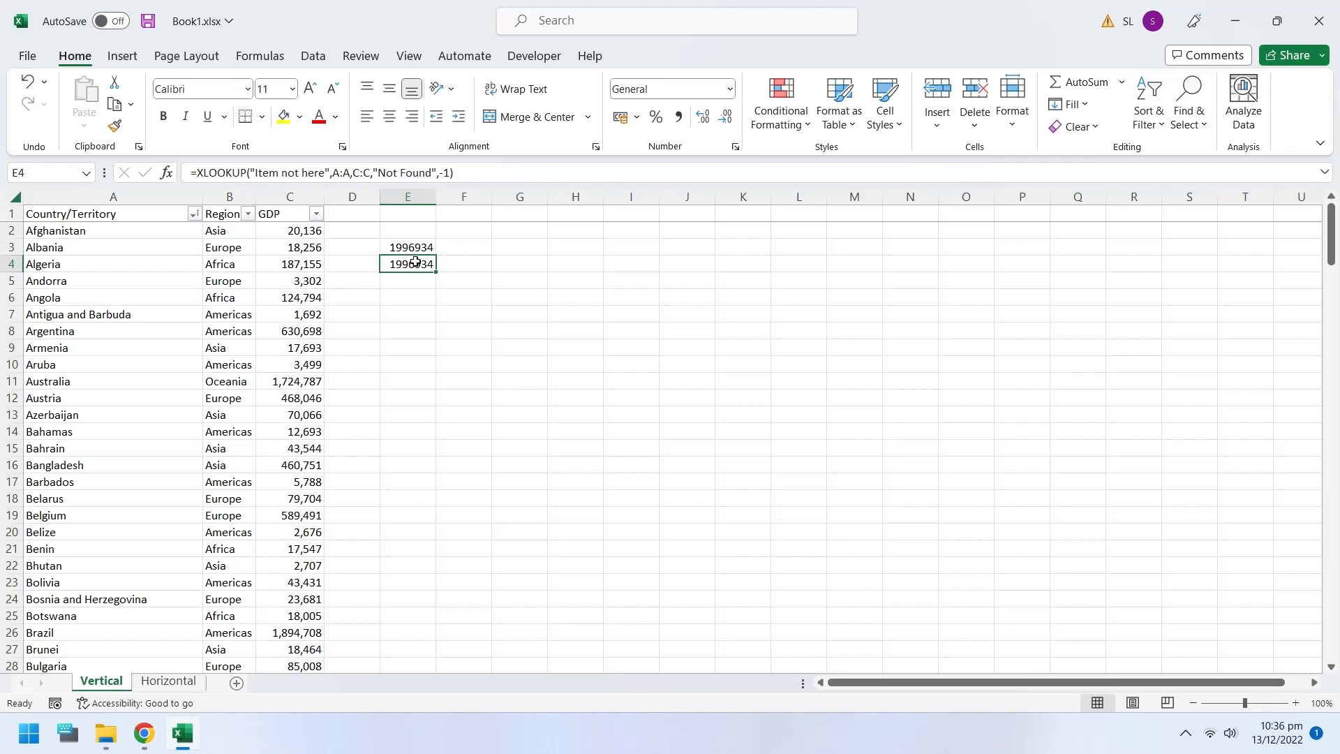
left_click(449, 173)
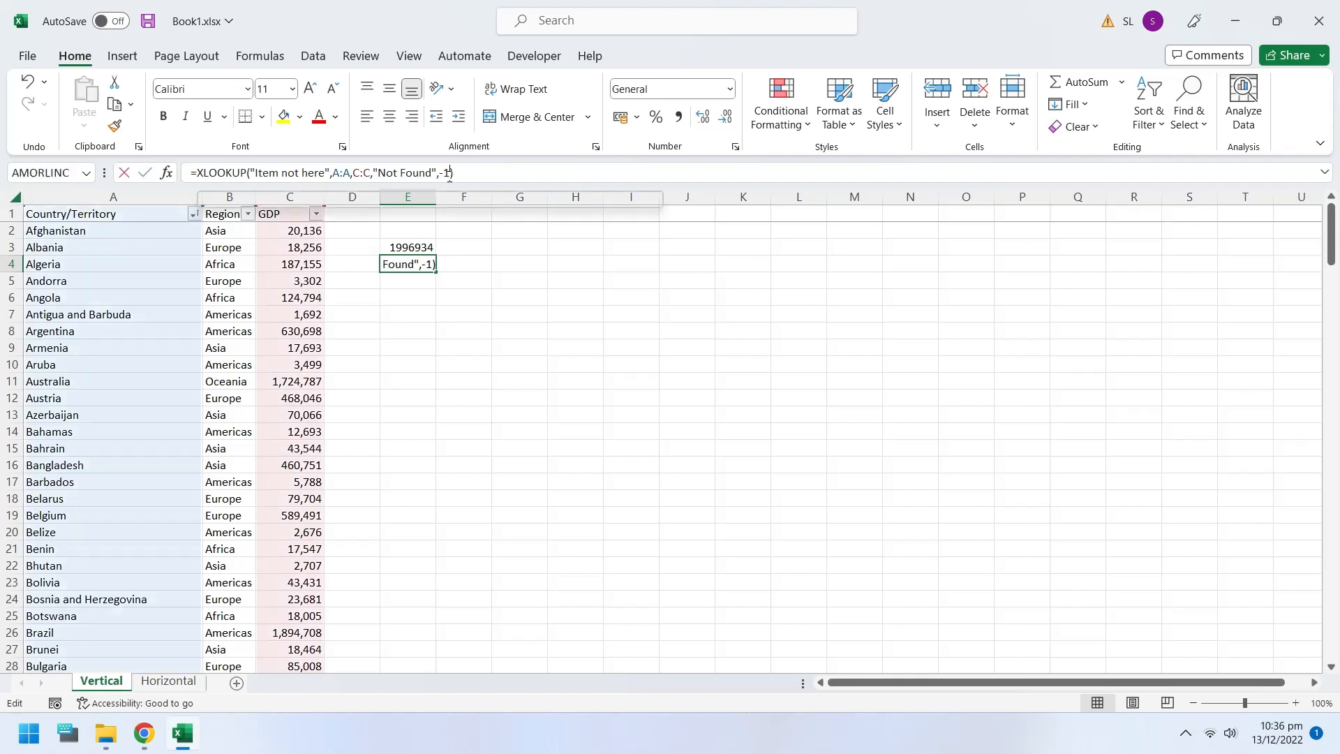
type(",")
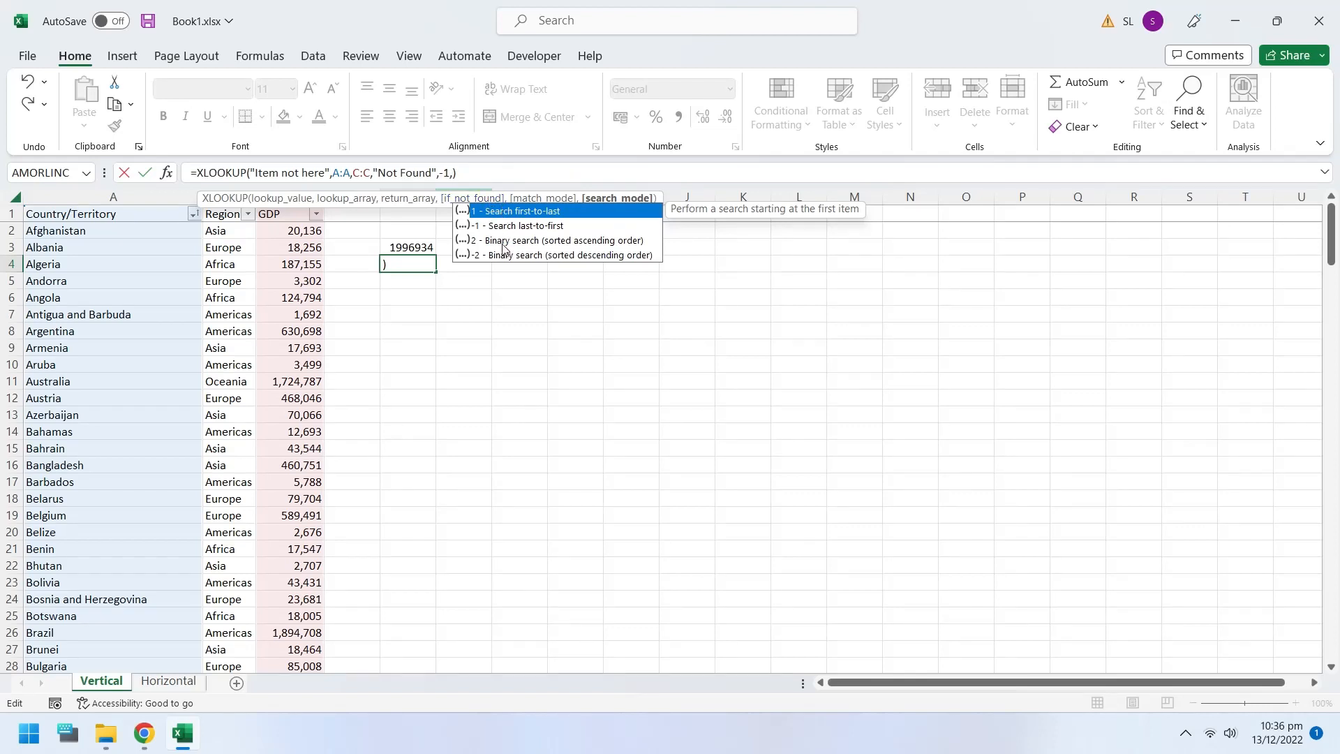
key("BackSpace")
key("Return")
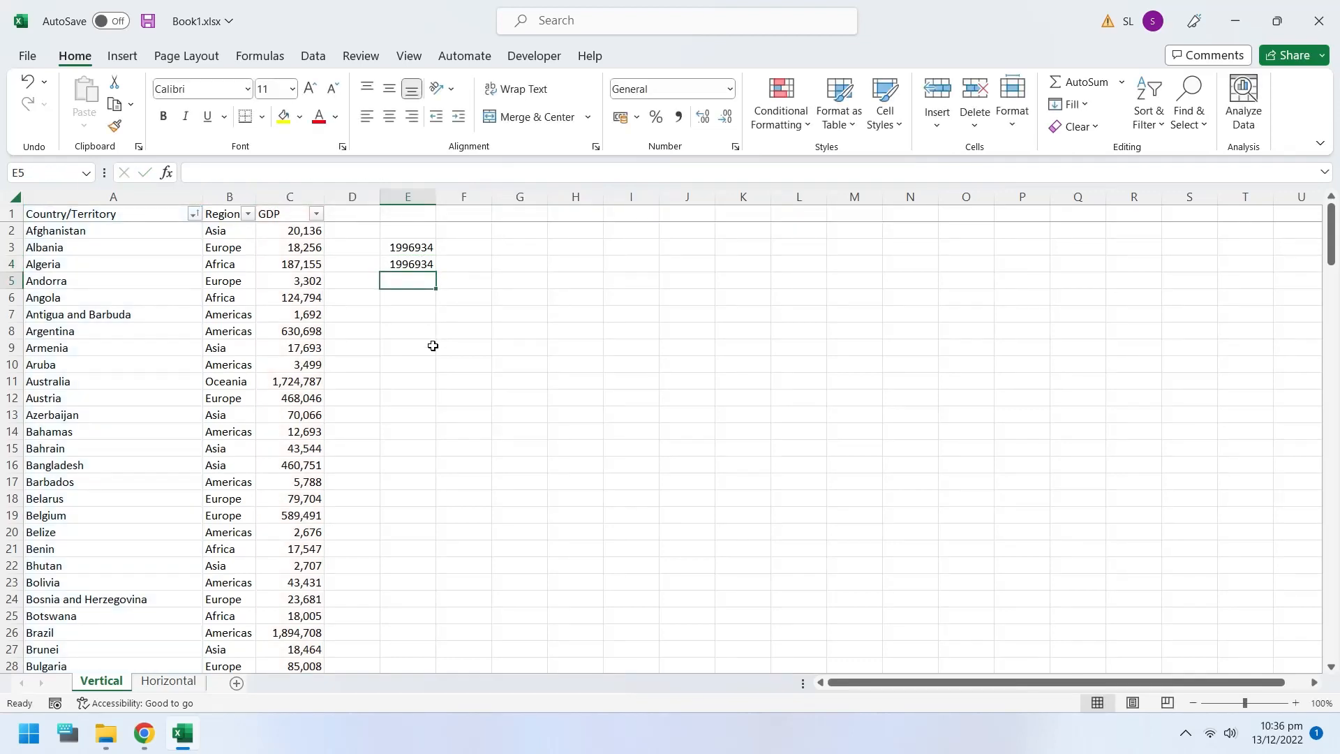
Start a VLOOKUP formula in E5 with "Andorra" as the lookup value
type("=vlo")
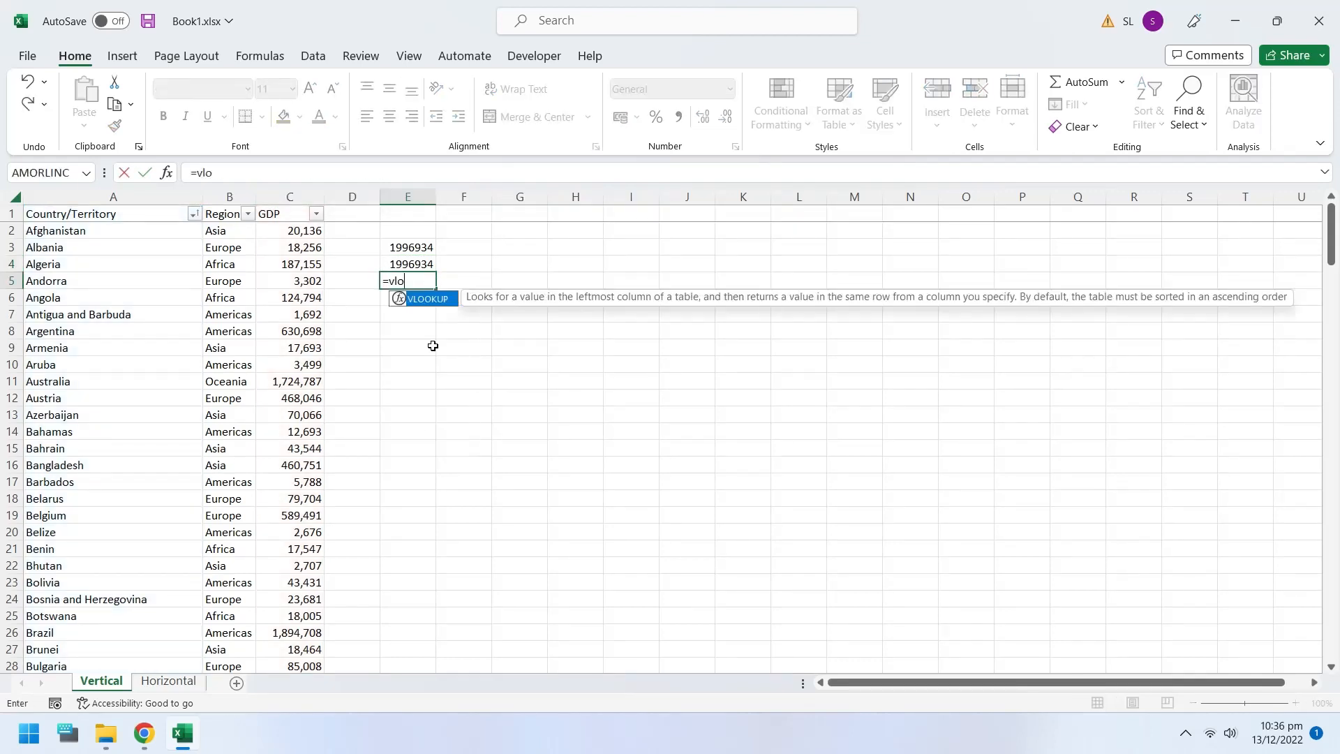
type("okup*(")
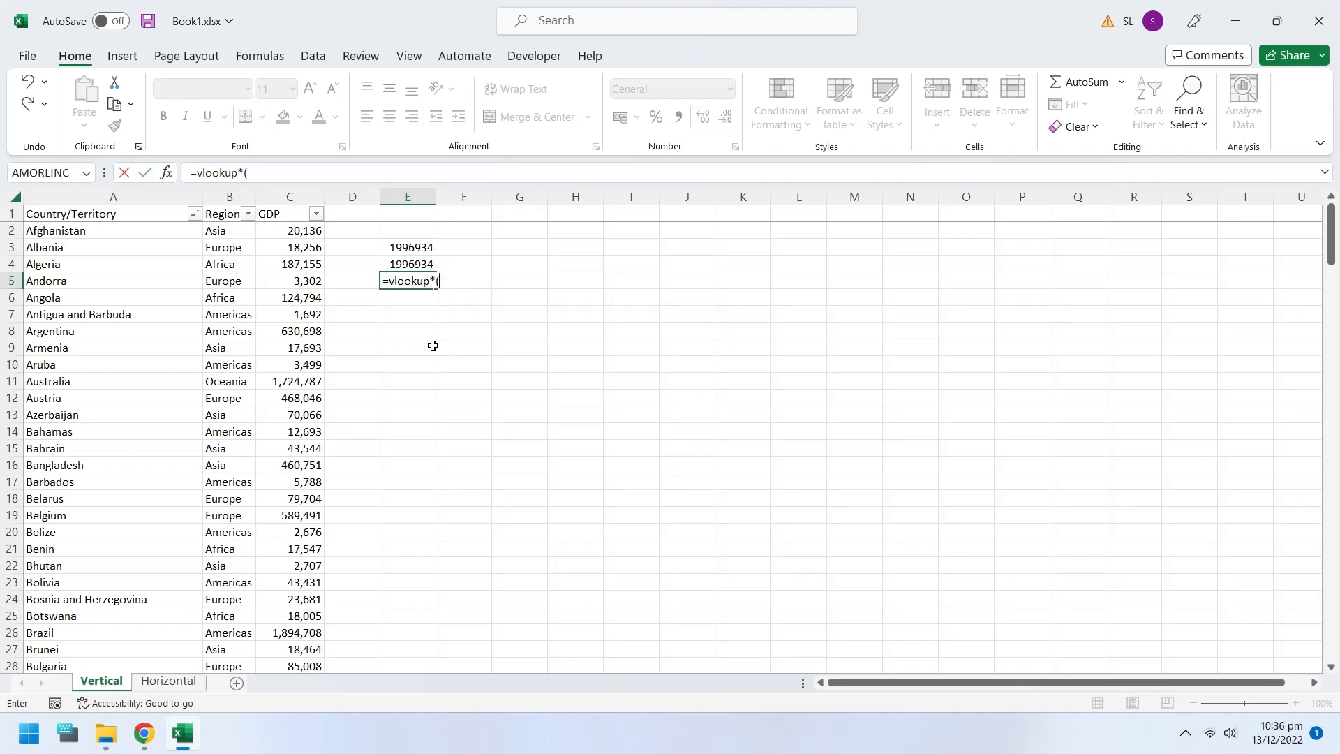
key("BackSpace")
key("BackSpace")
type("(")
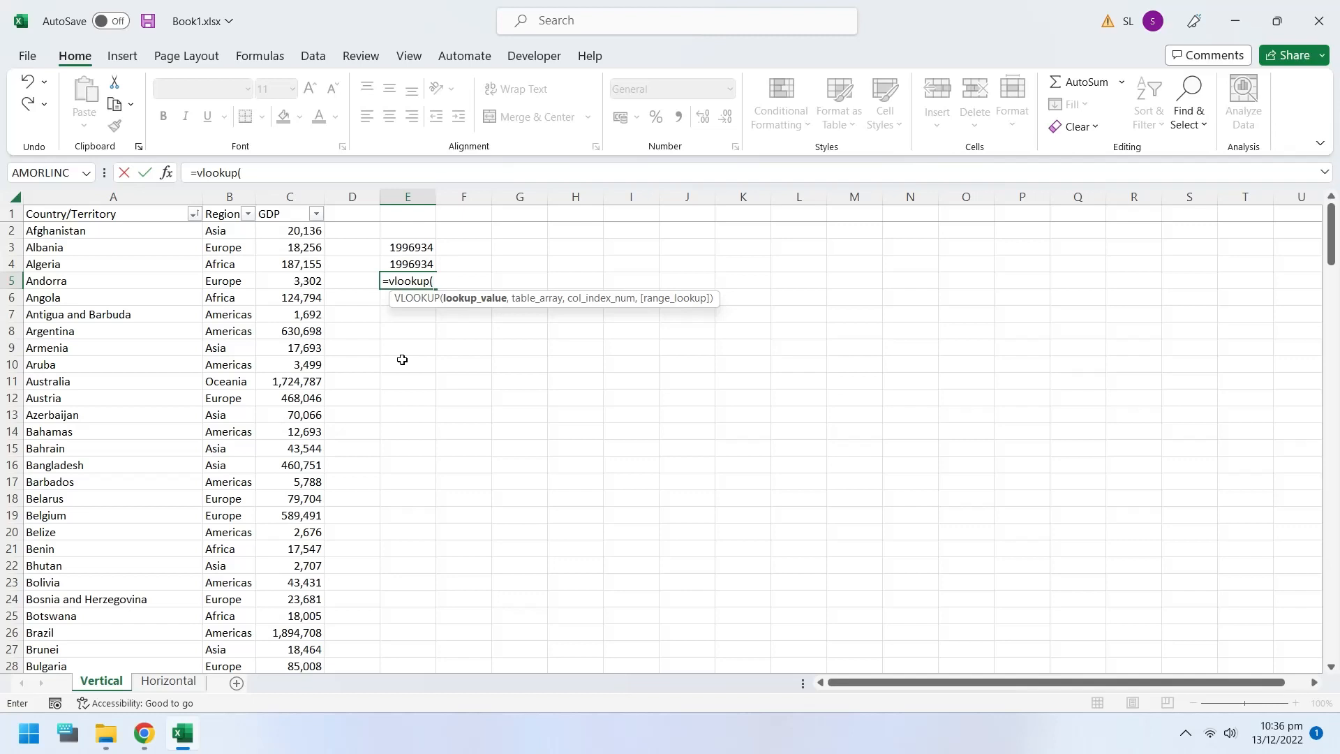
type("\"Andorra\",")
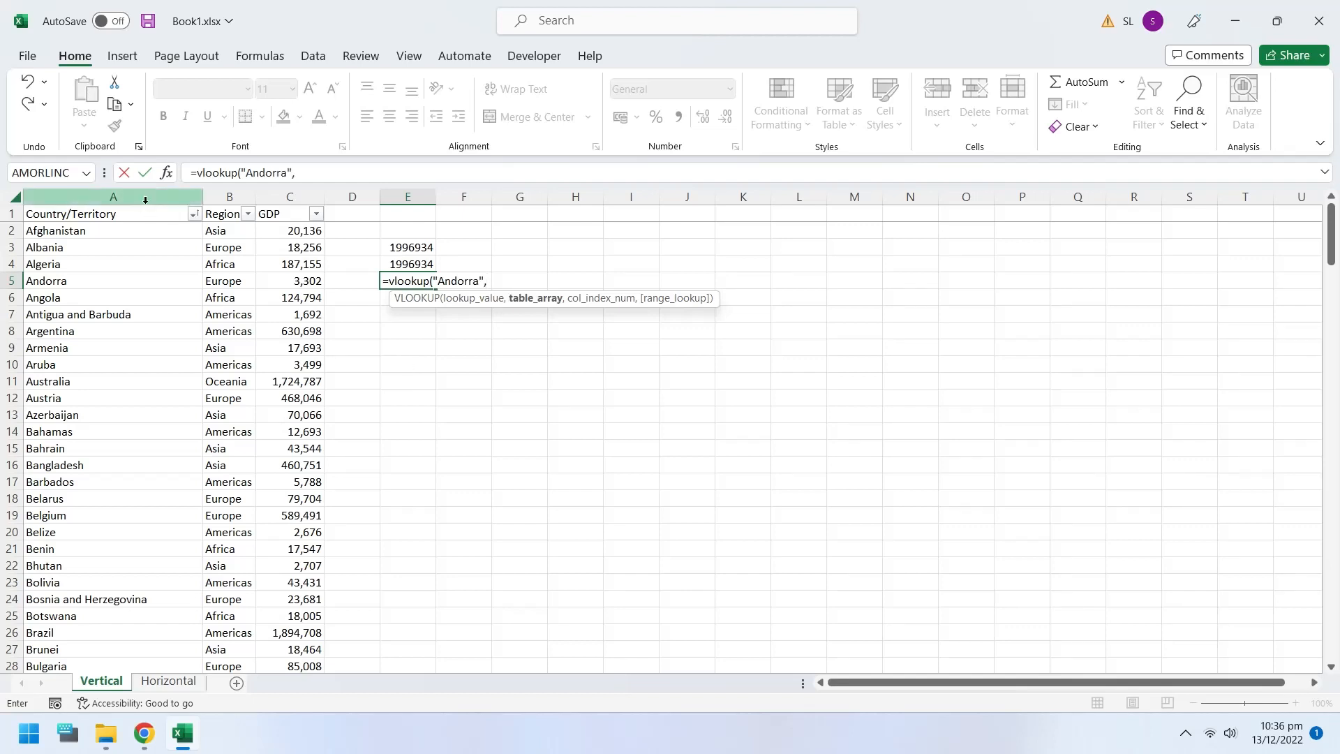
Complete E5's VLOOKUP with table array A:C, column index 3 and range_lookup 0, and compare the result with Andorra's GDP
left_click_drag(147, 203, 303, 201)
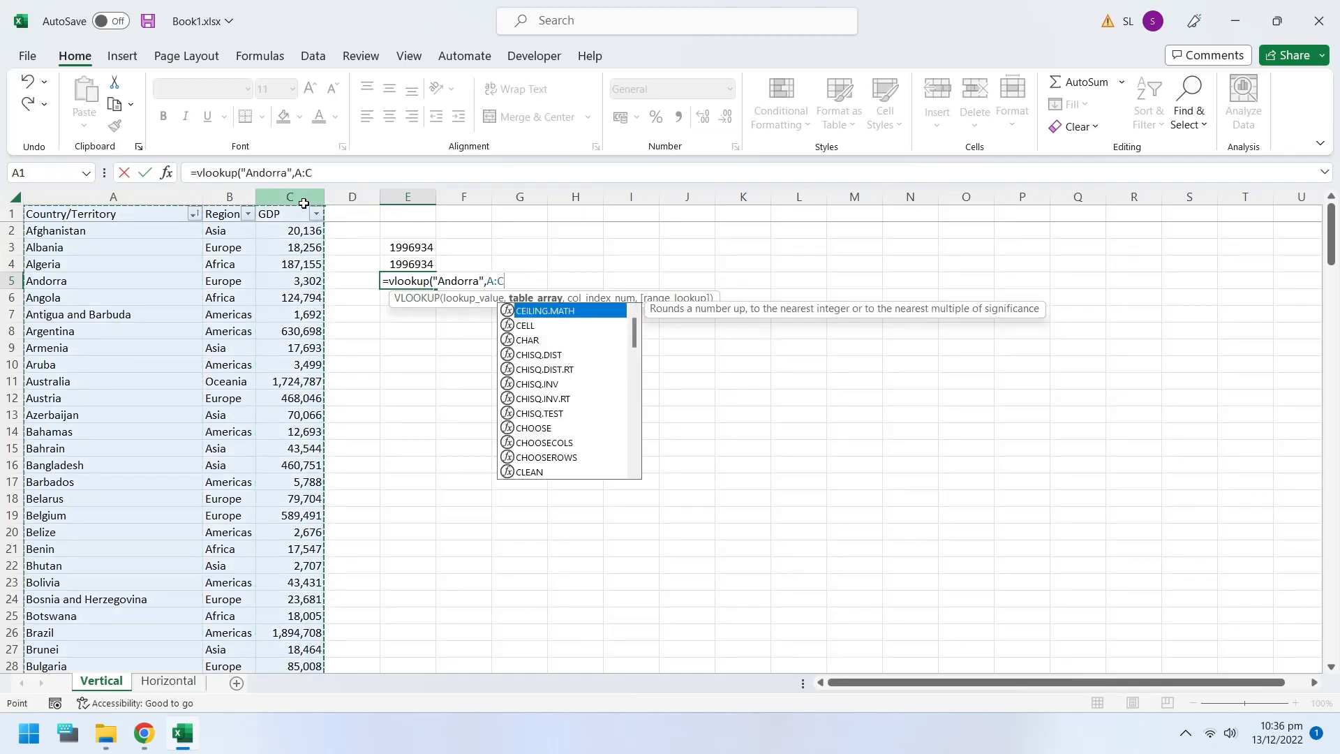
type(",")
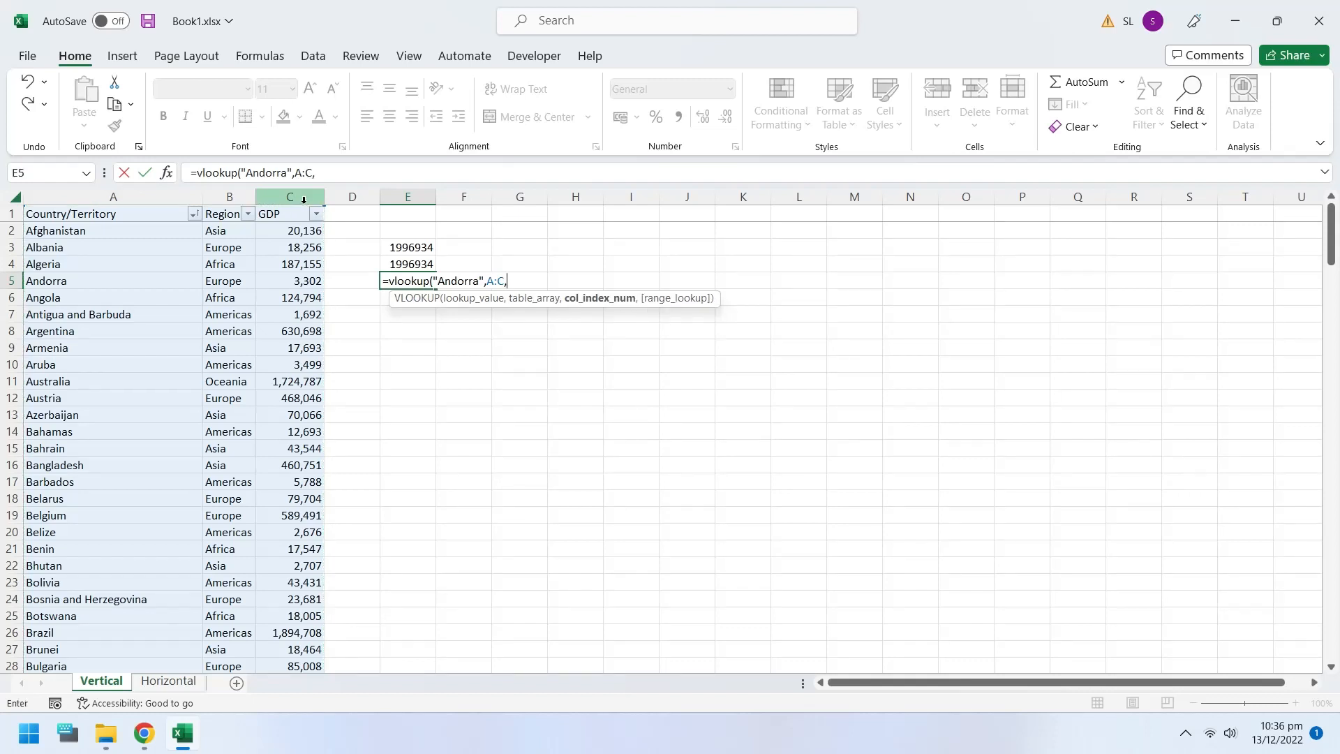
type("3,")
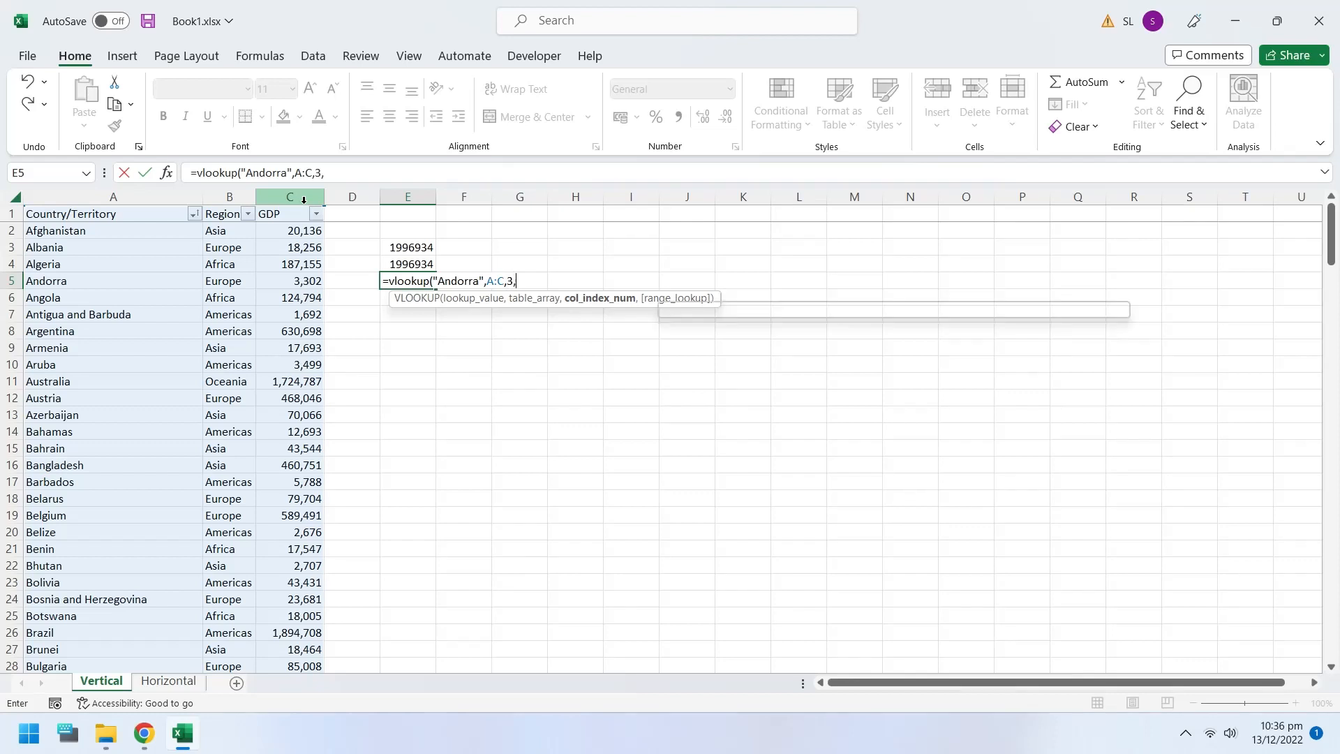
type("0")
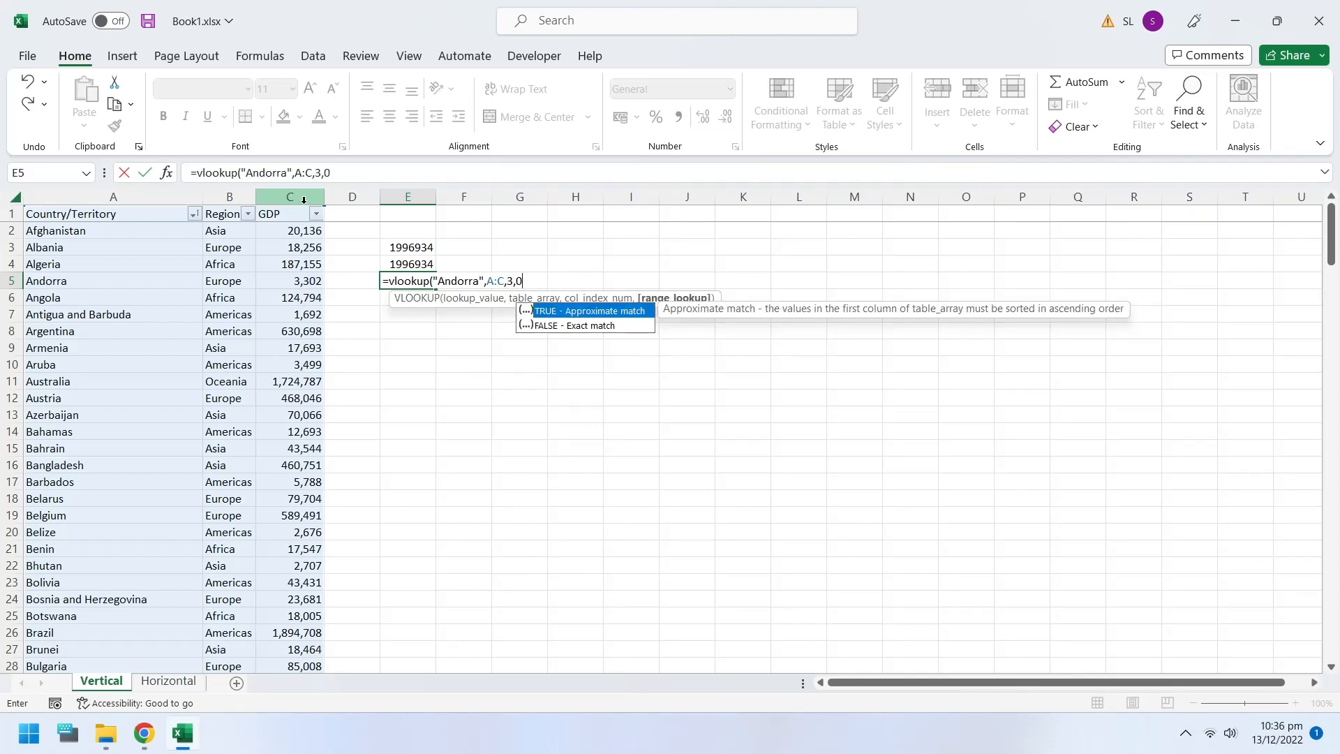
type(")")
key("Return")
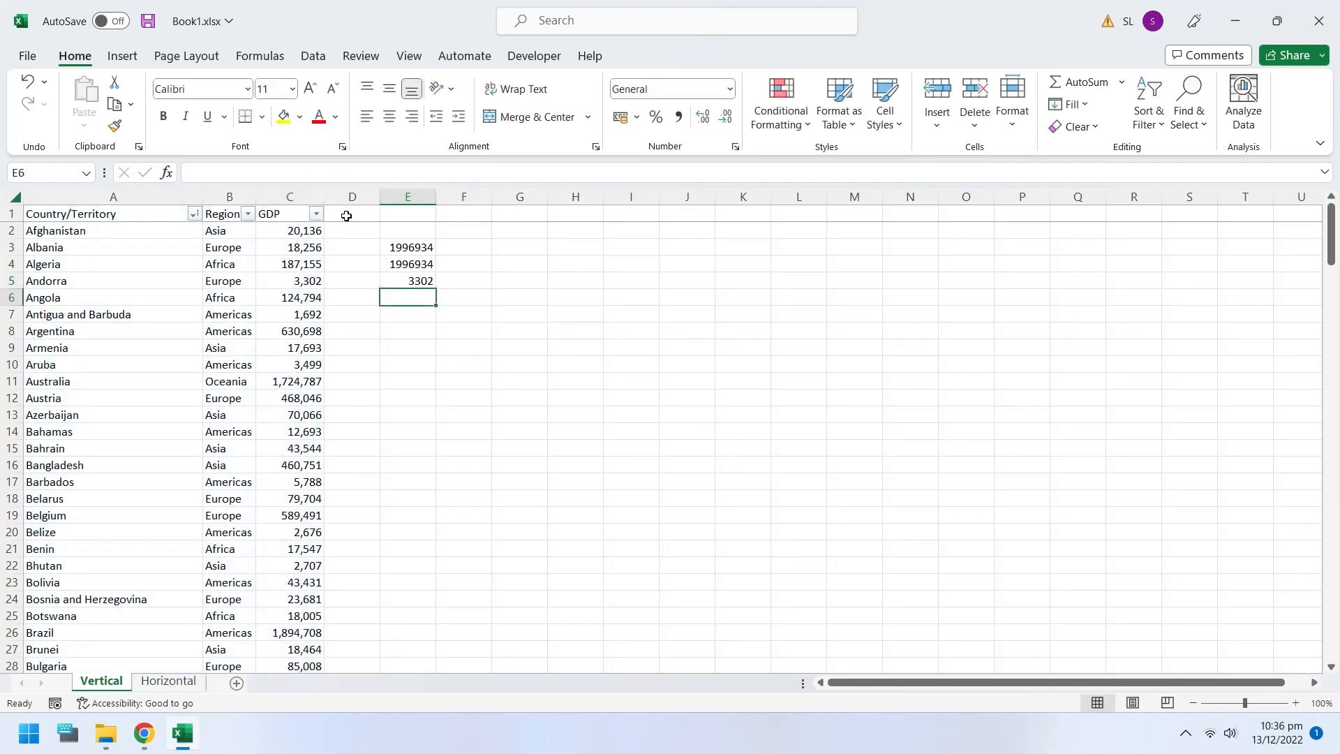
left_click_drag(404, 279, 304, 281)
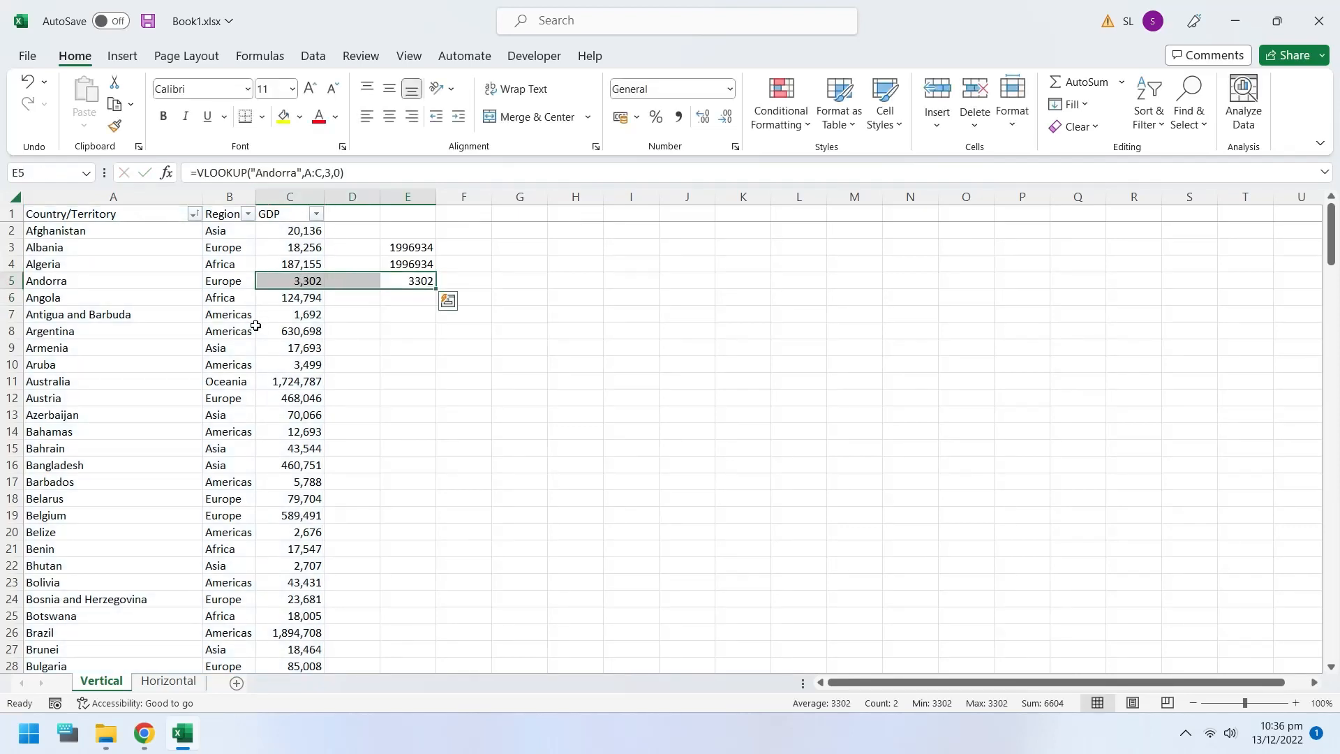
left_click(137, 279)
Change the lookup value in E5's VLOOKUP formula to "Bhutan" and compare the result with that country's GDP
left_click(383, 280)
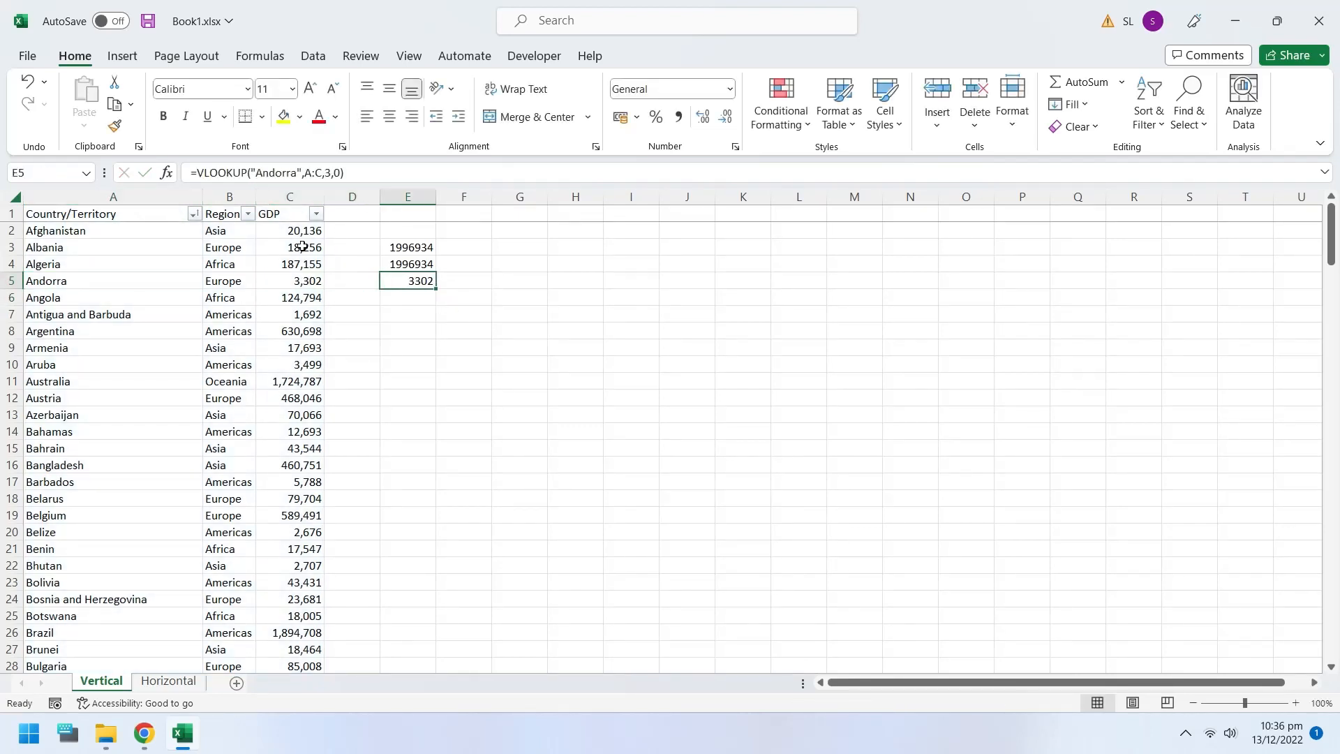
double_click(276, 172)
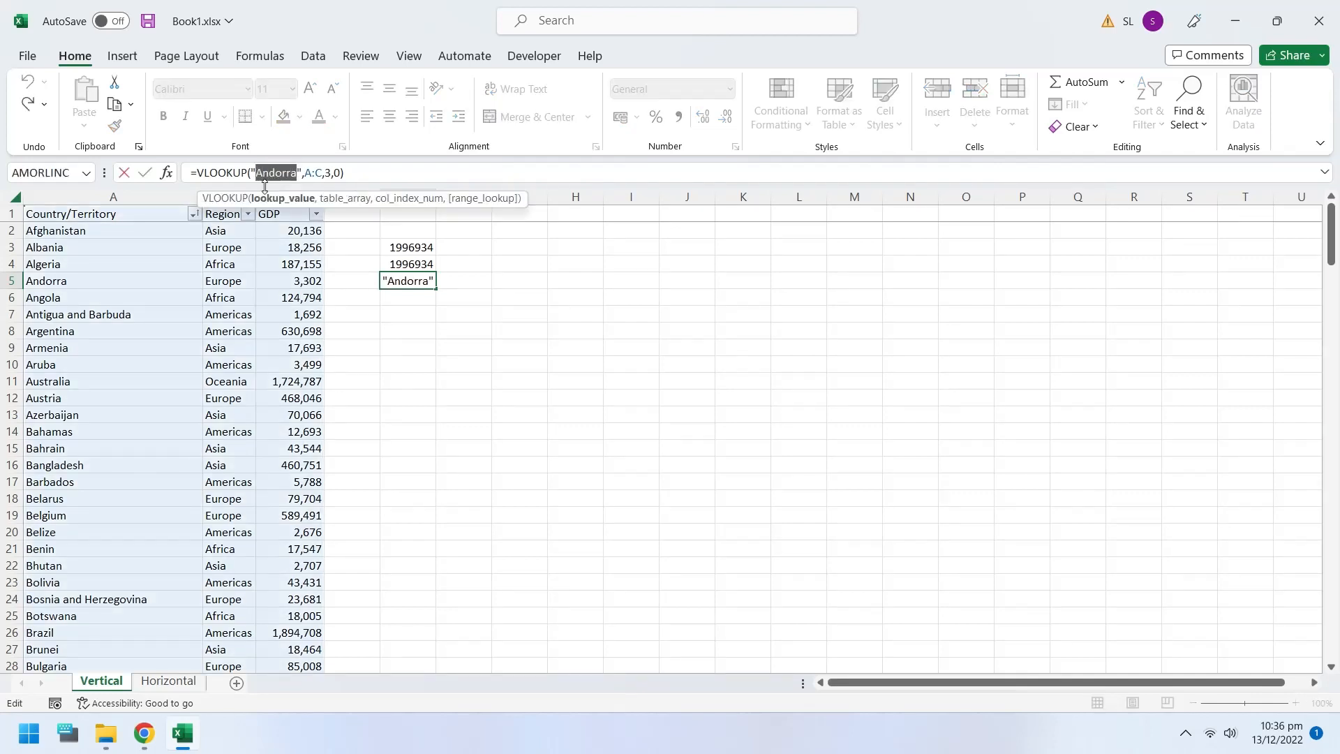
type("Bhutta")
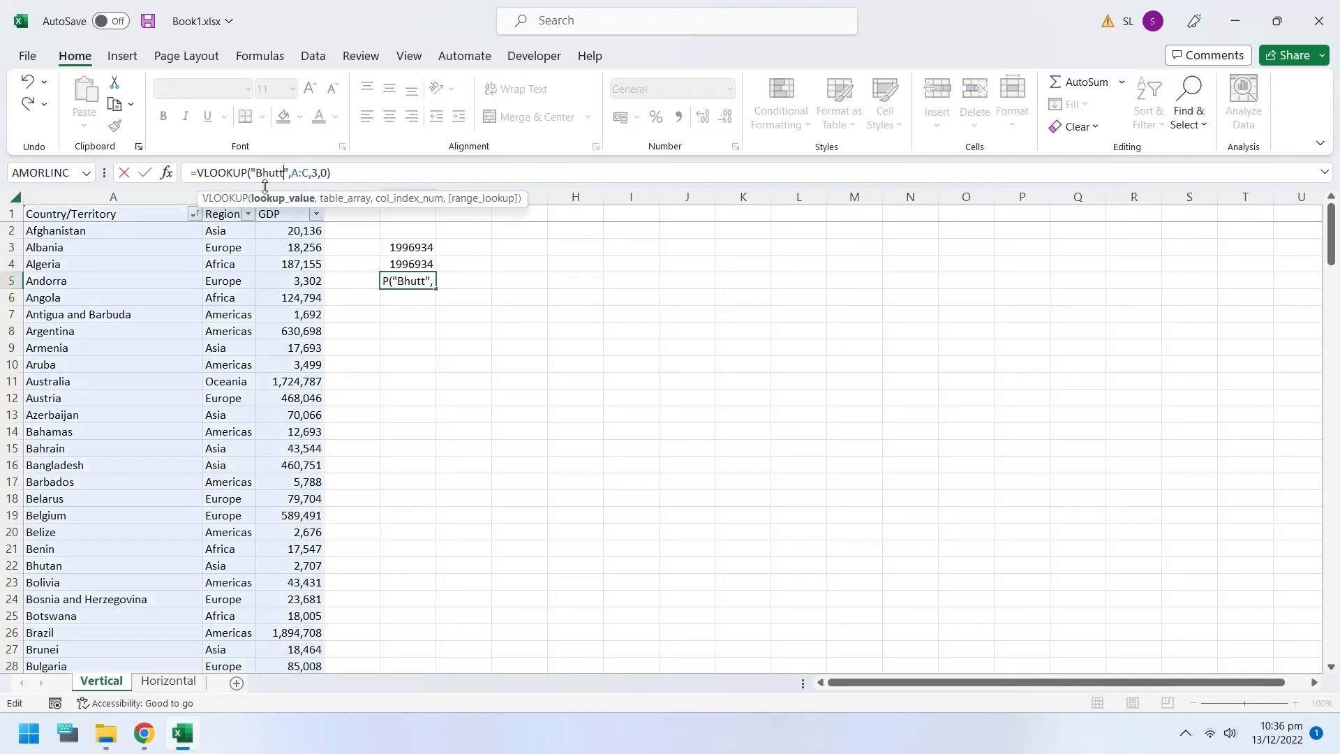
key("BackSpace")
key("BackSpace")
type("an")
key("Return")
left_click(409, 283)
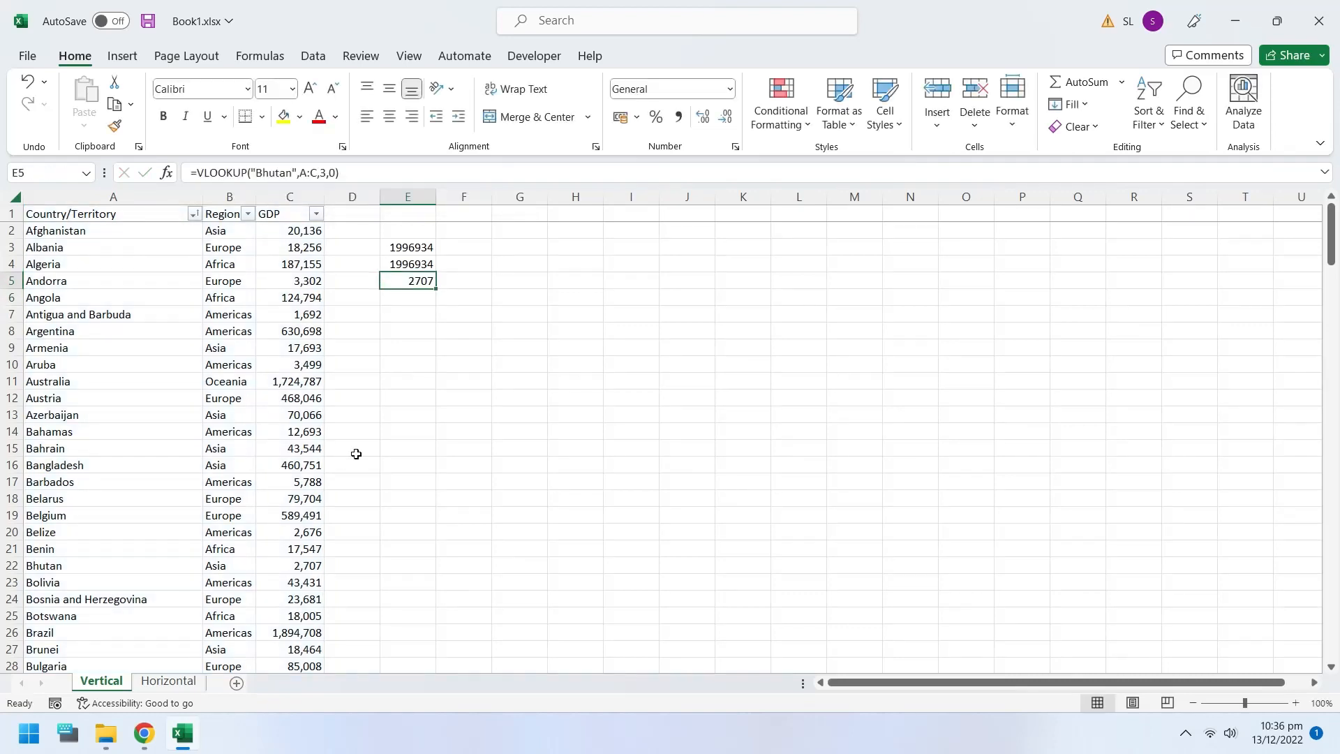
left_click(302, 568, "ctrl")
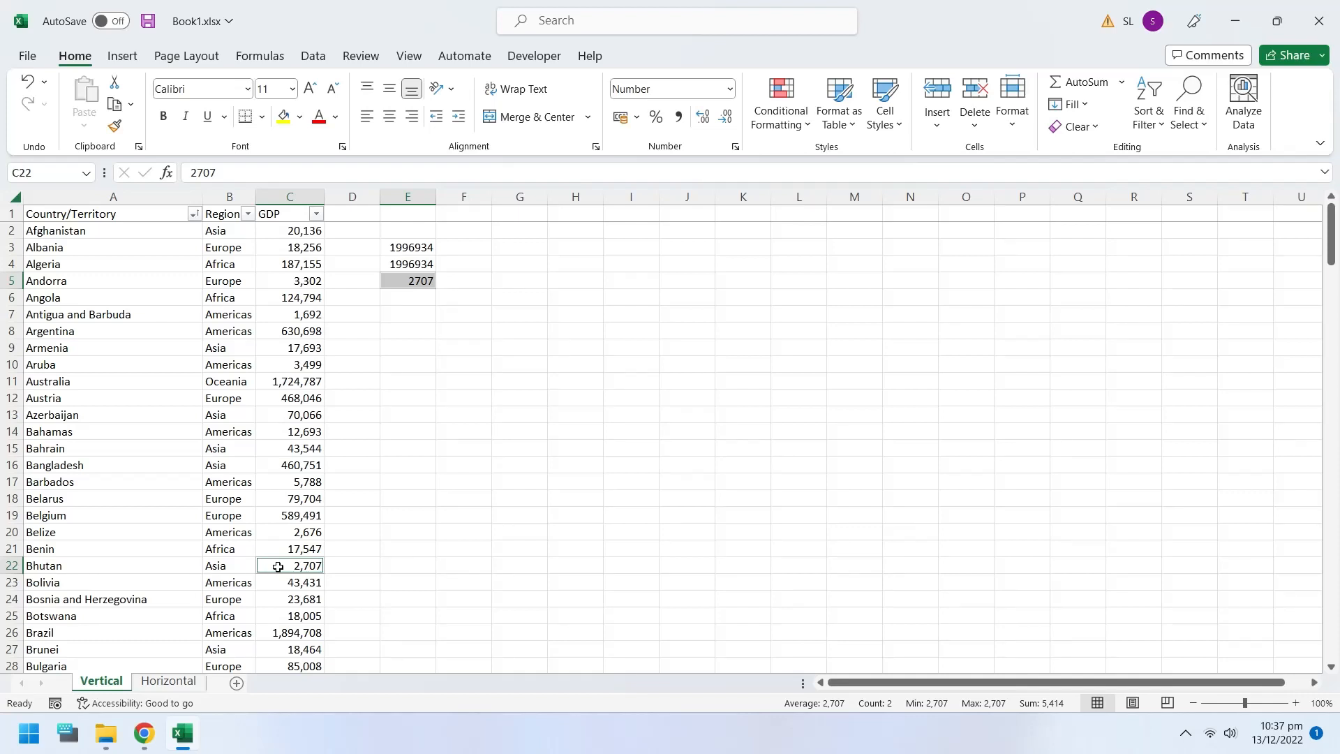
Replace the lookup value in E5's VLOOKUP formula with "Item not here", check its range_lookup argument and save the workbook
left_click(399, 283)
left_click_drag(256, 172, 293, 173)
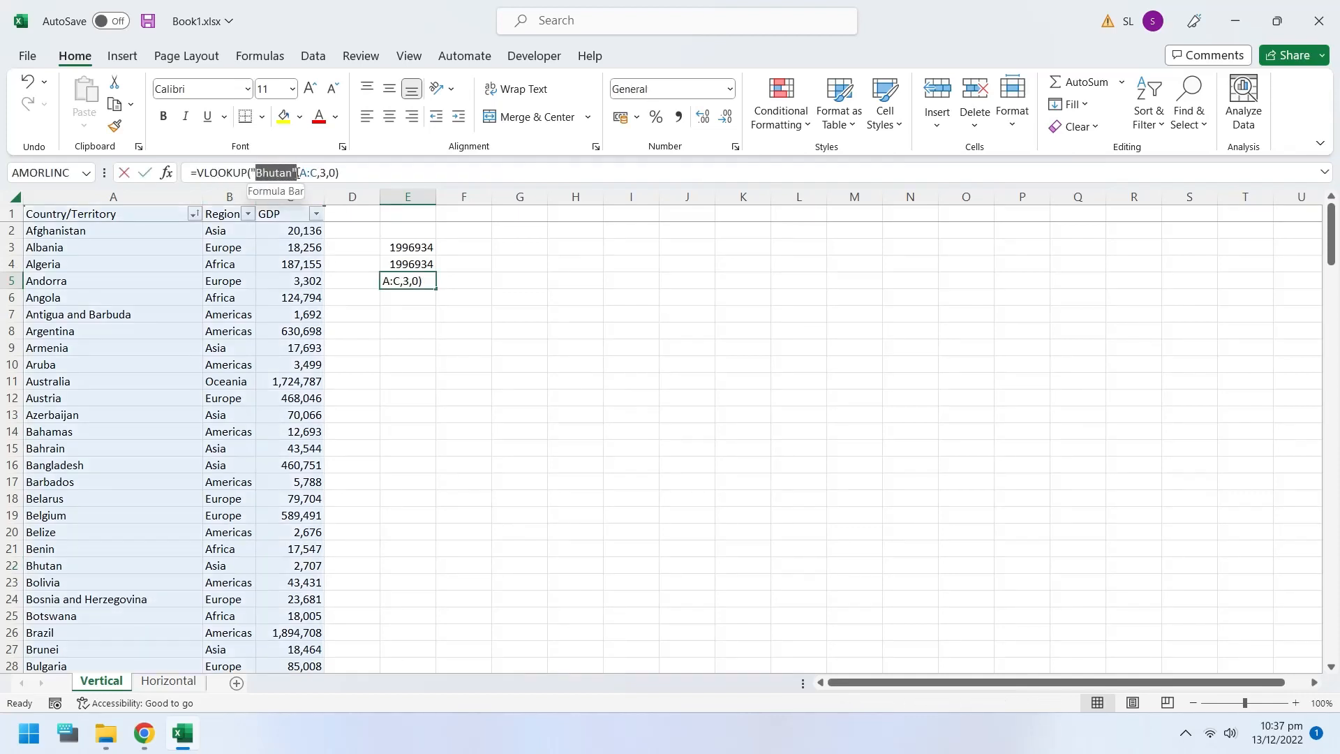
type("Item not ")
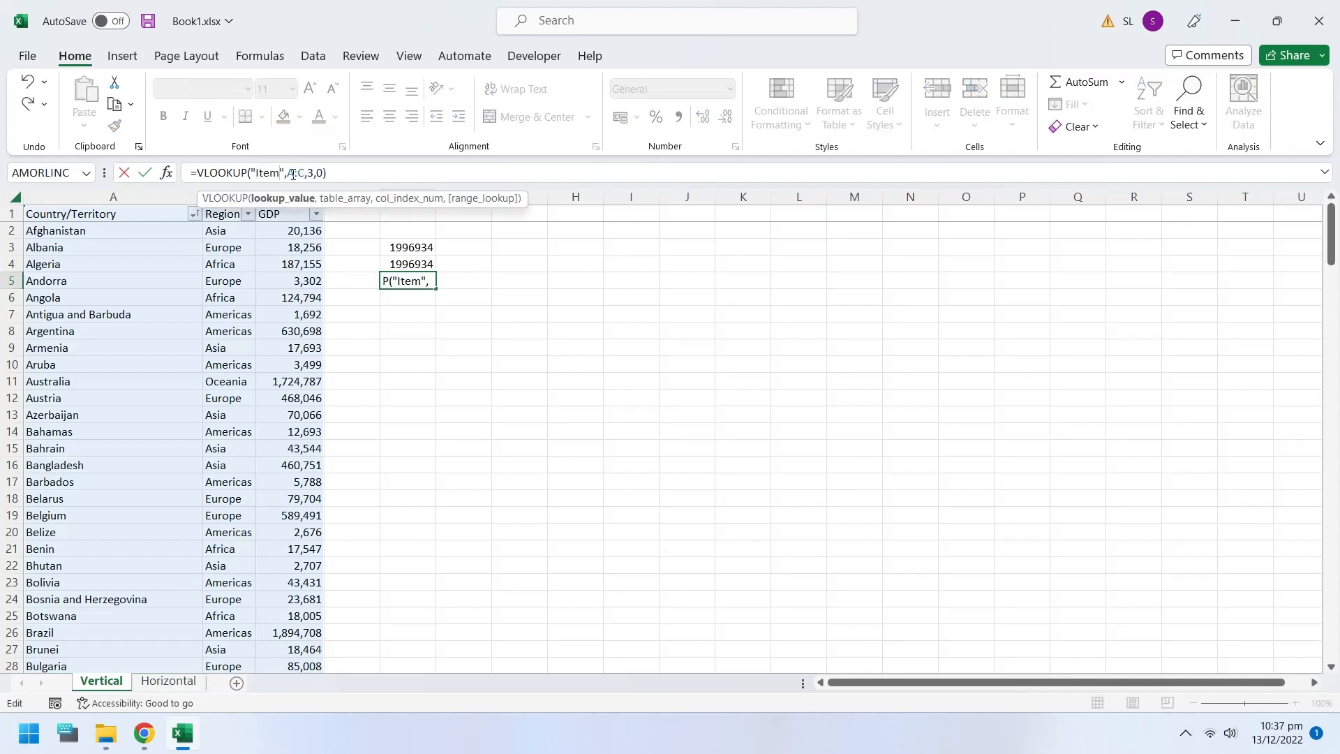
type("found")
key("Return")
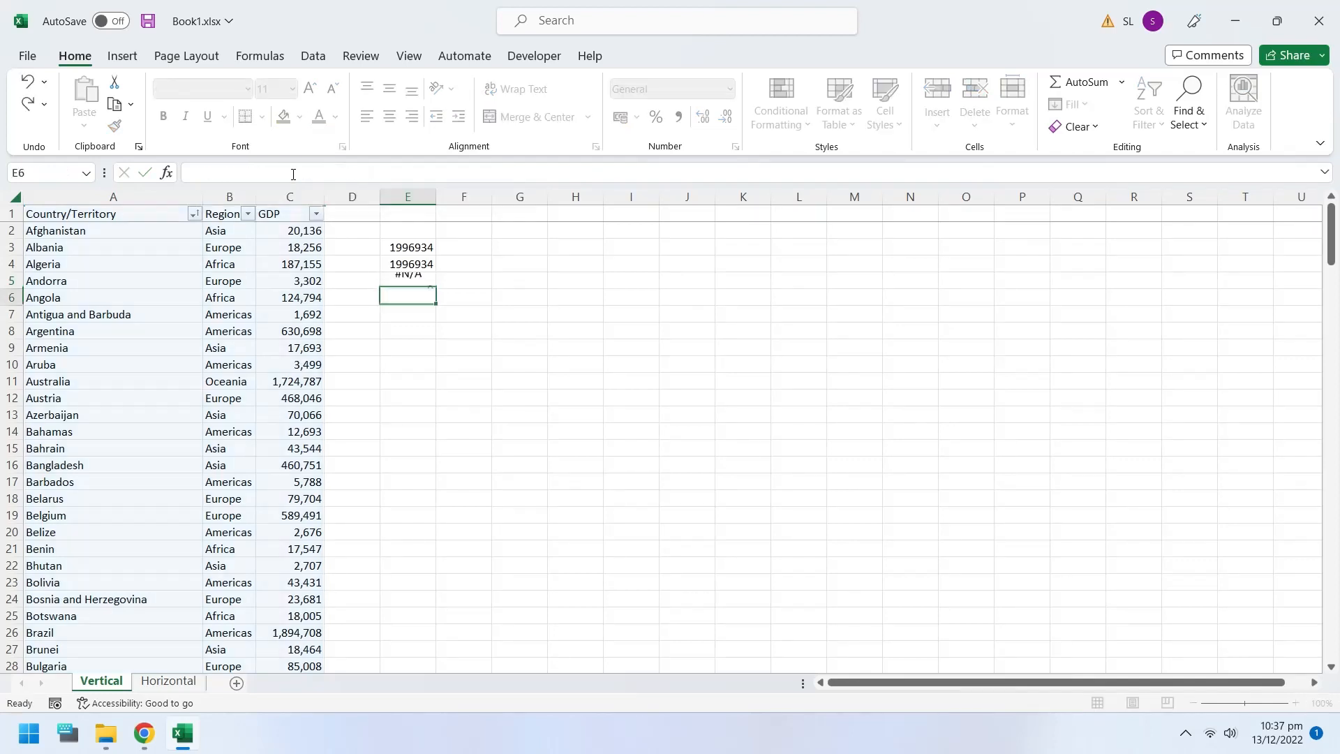
left_click(421, 282)
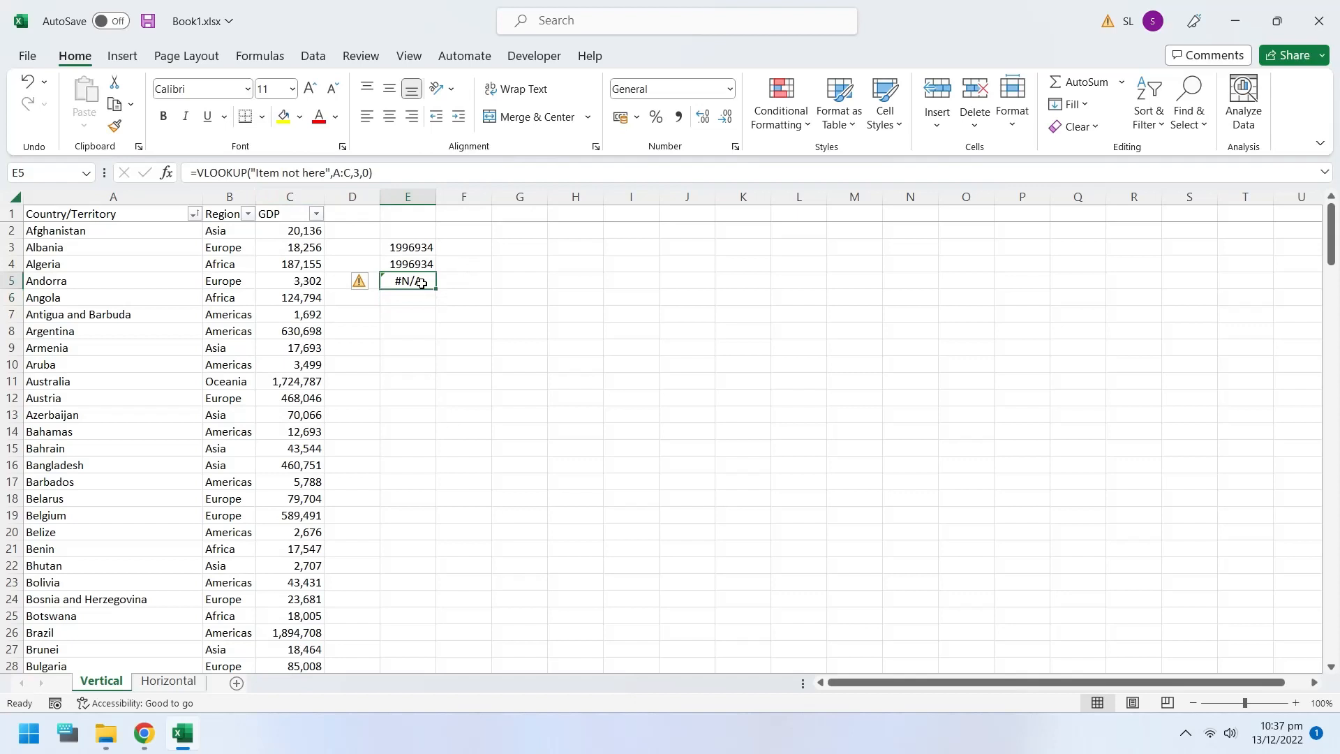
left_click(368, 176)
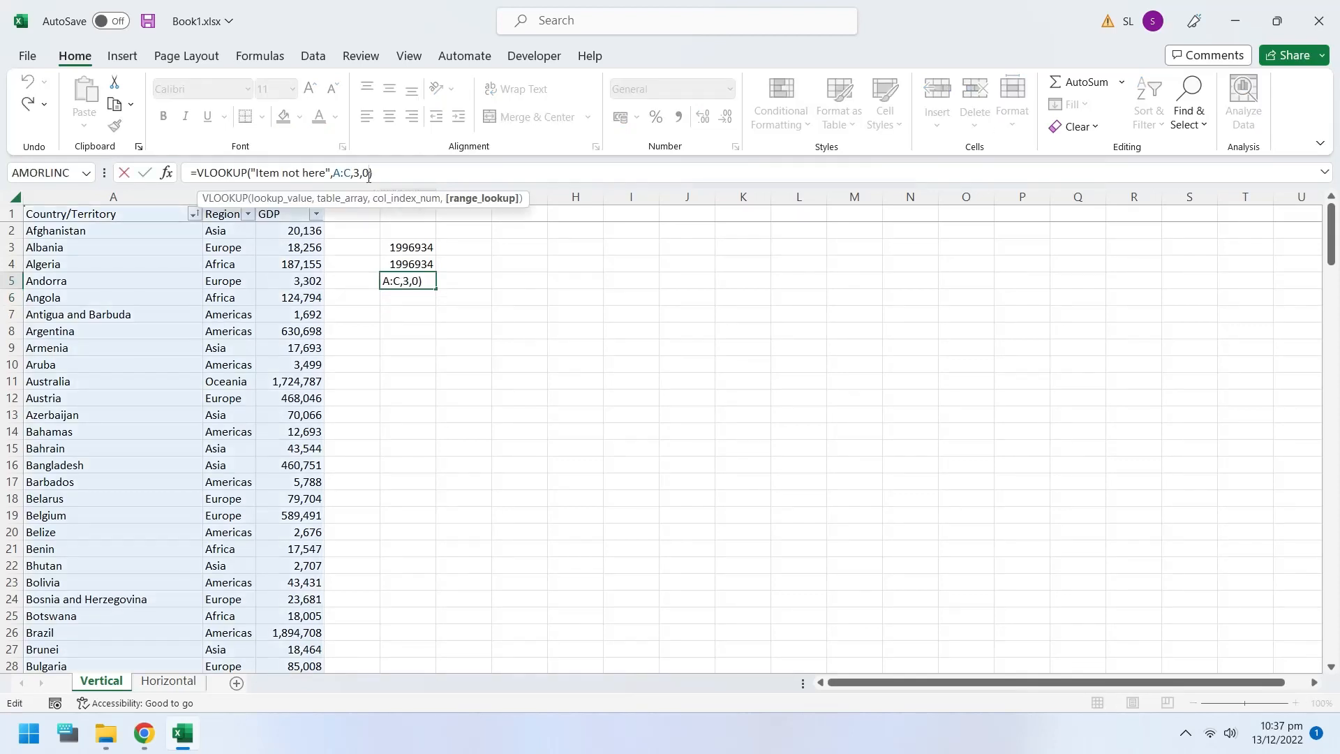
key("Escape")
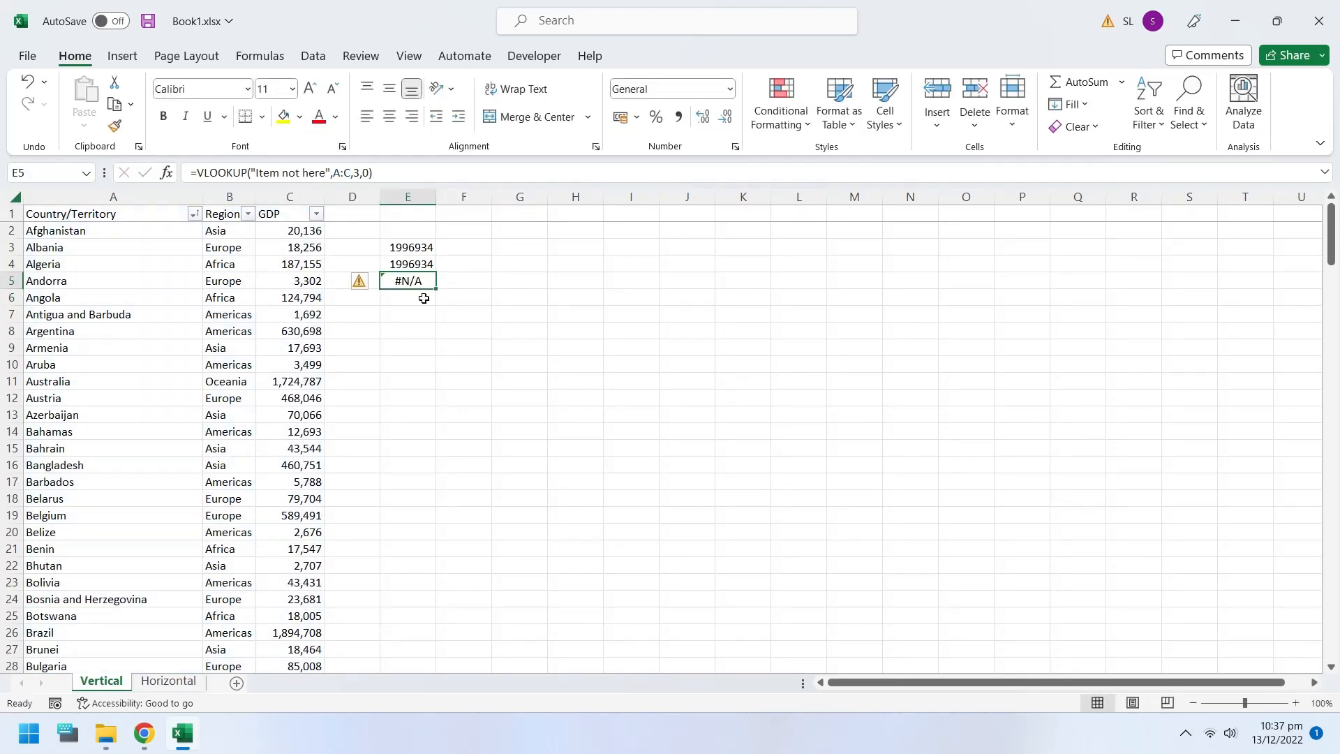
key("ctrl+s")
On the Horizontal sheet, start a LOOKUP formula in B8 with "Armenia" as the lookup value
left_click(158, 682)
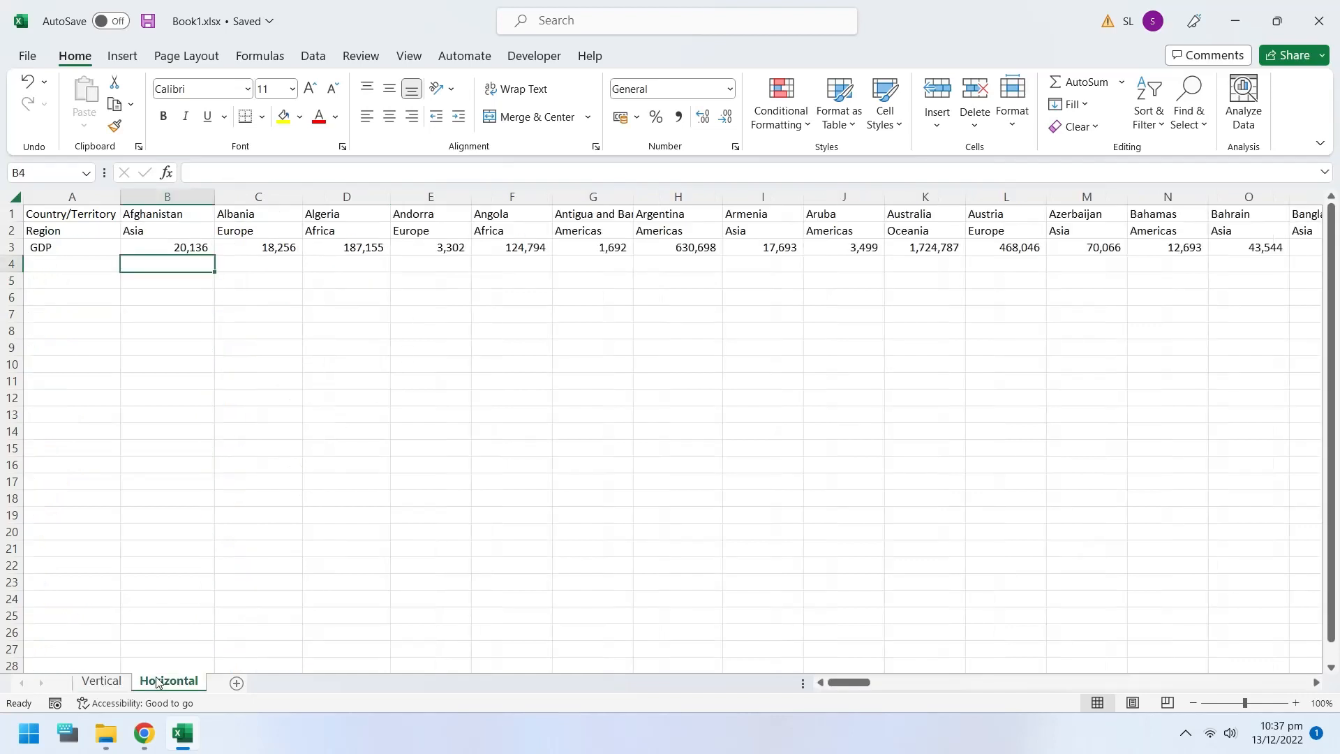
left_click(126, 334)
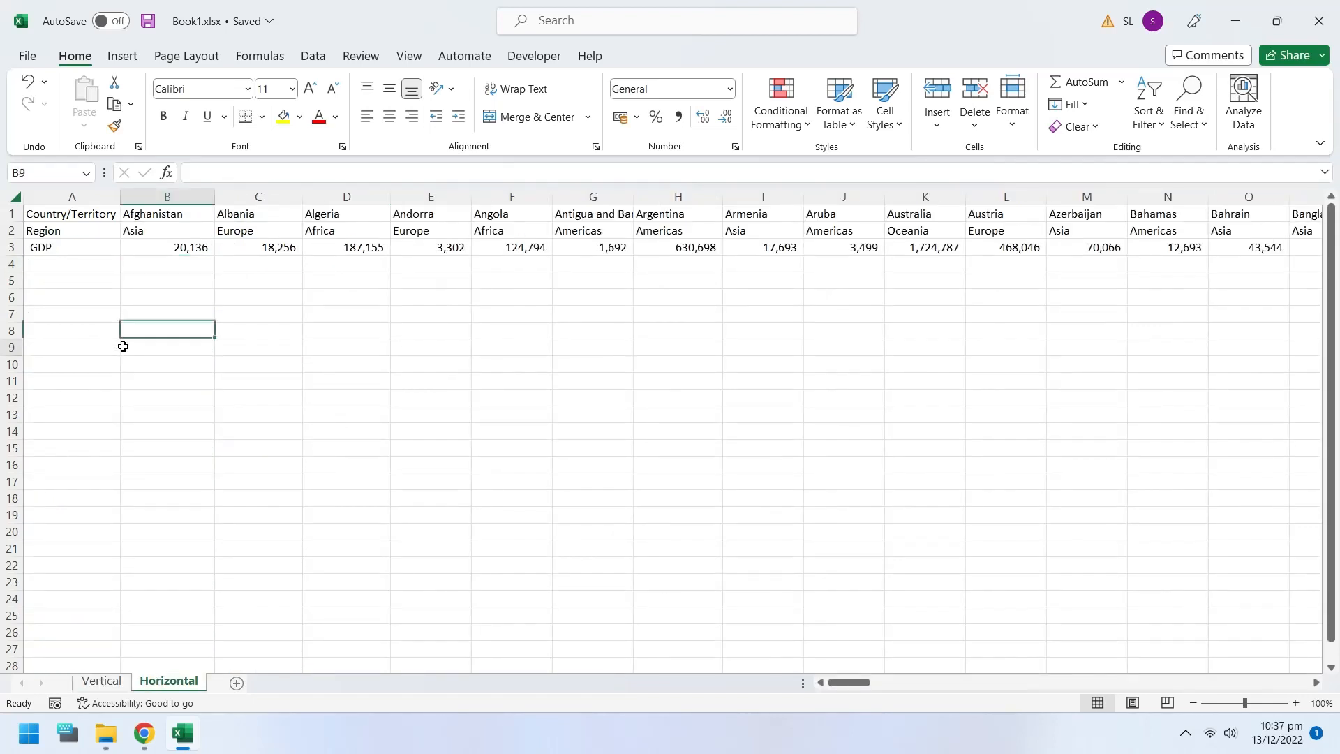
type("=")
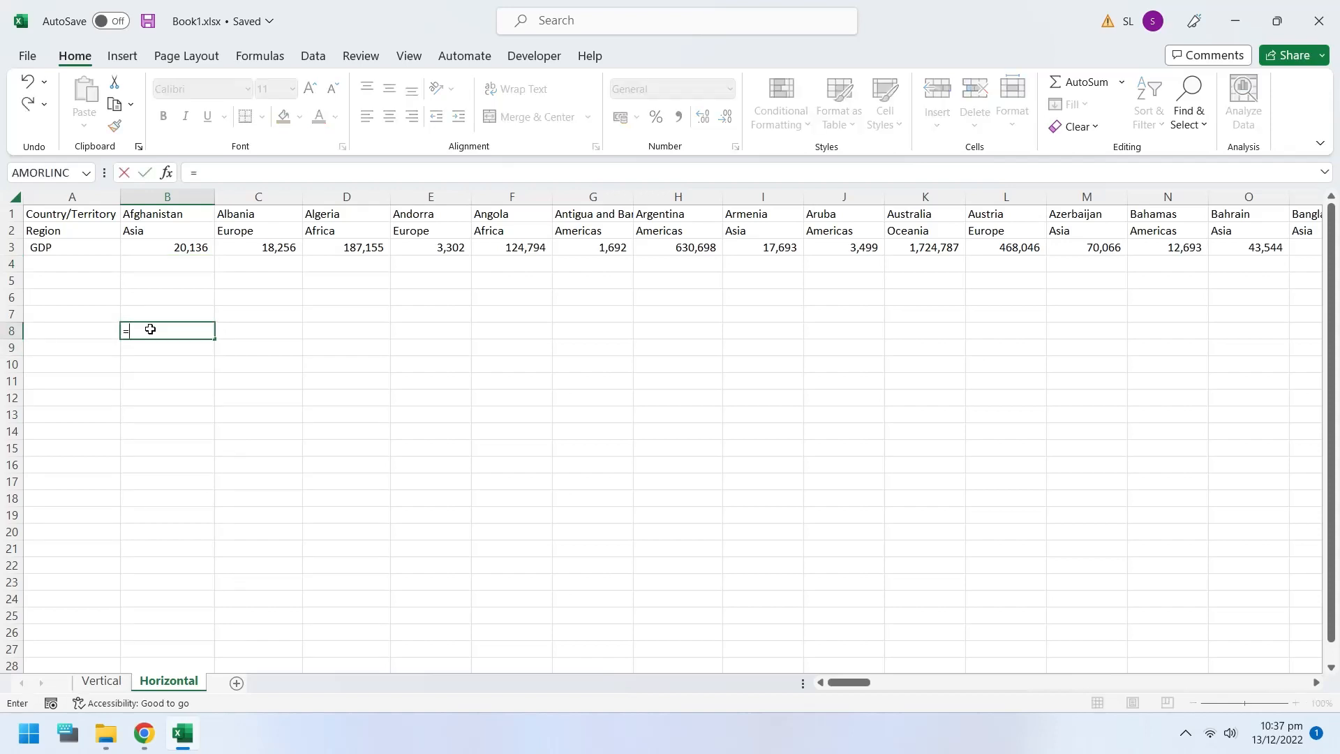
type("lookup(")
key("BackSpace")
type("(")
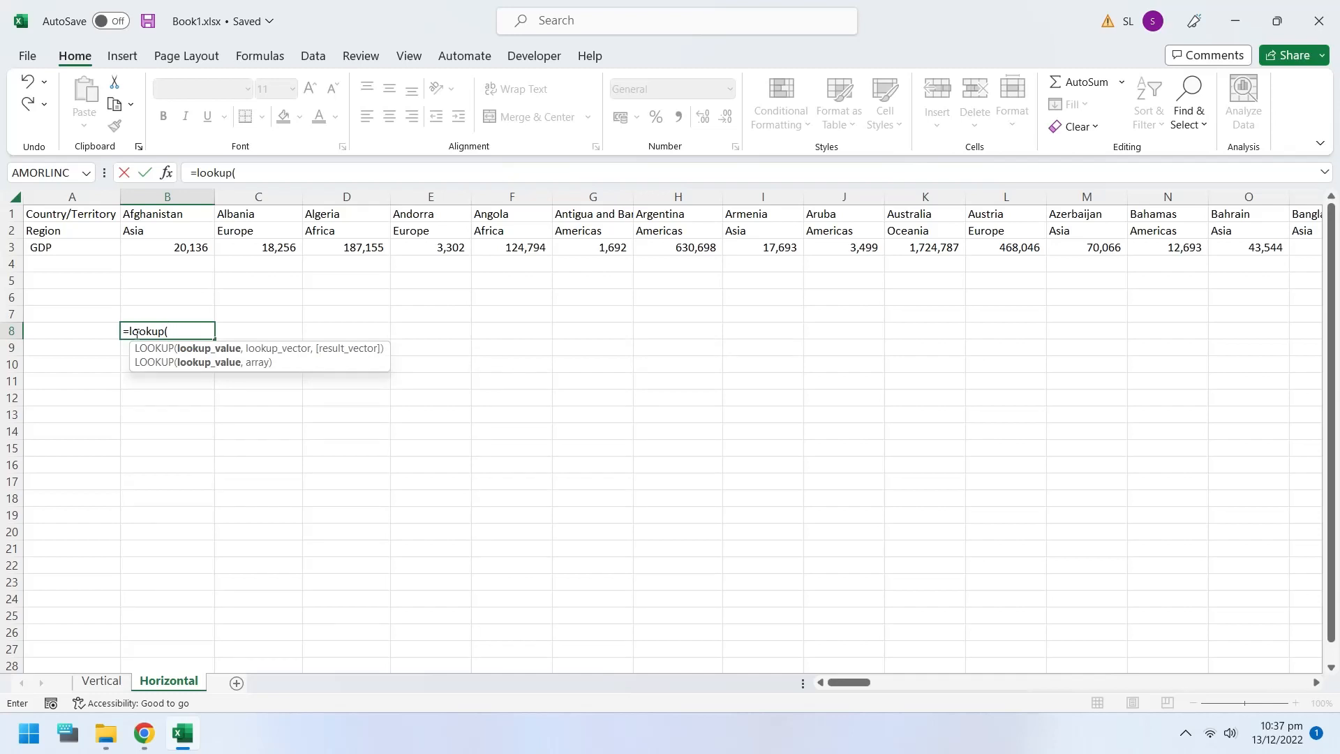
key("BackSpace")
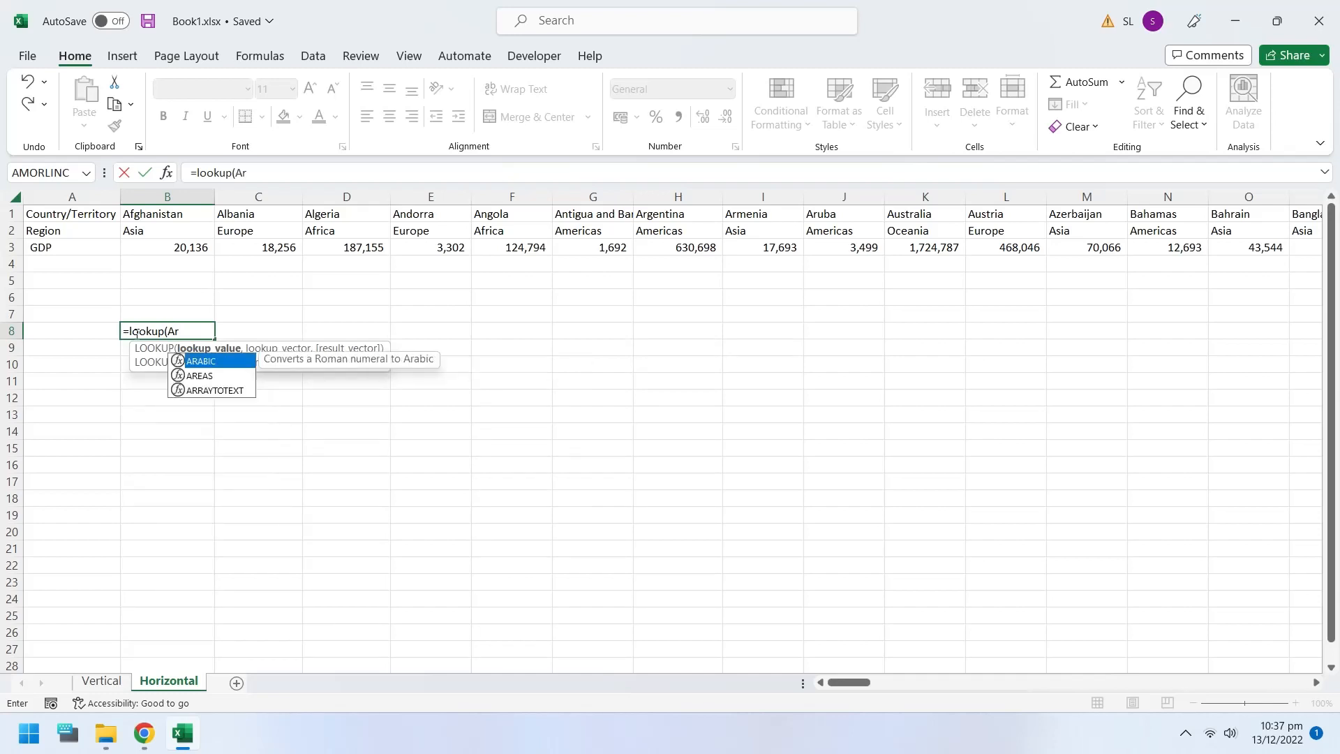
type("(\"Ar")
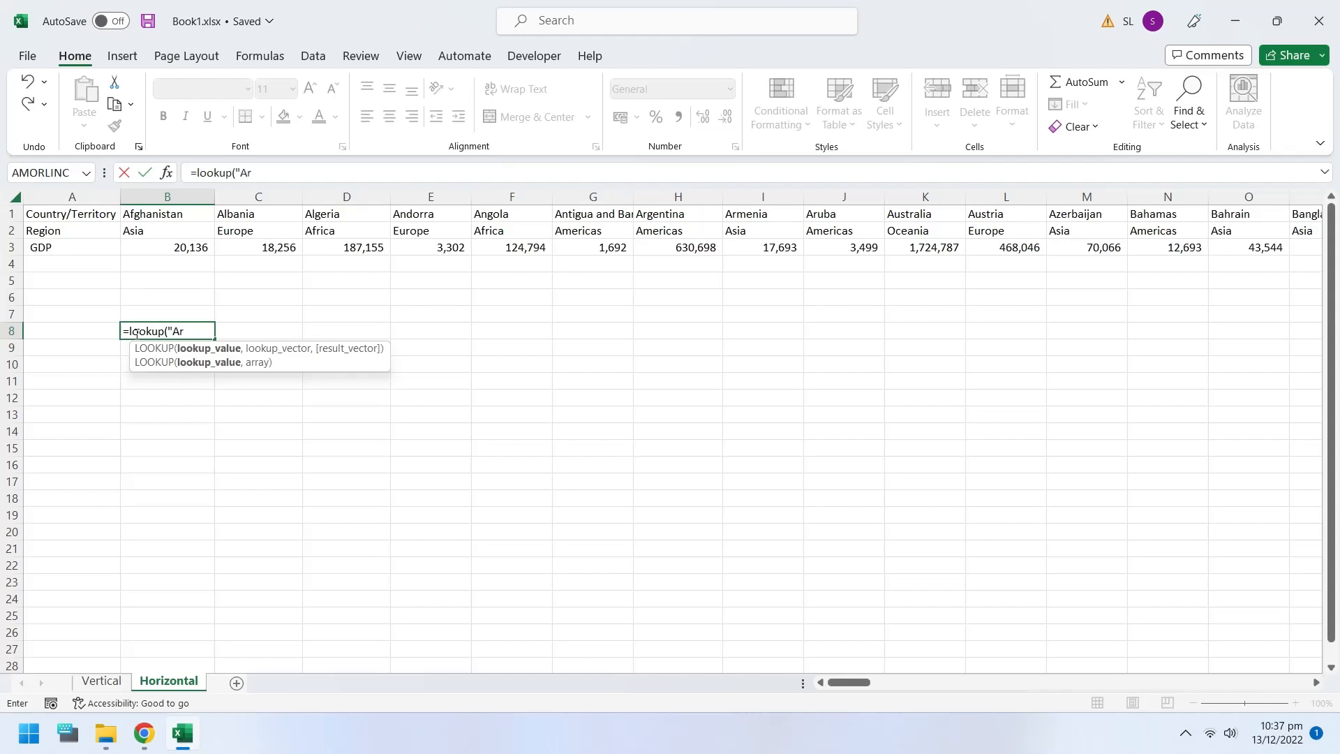
type("menia\",")
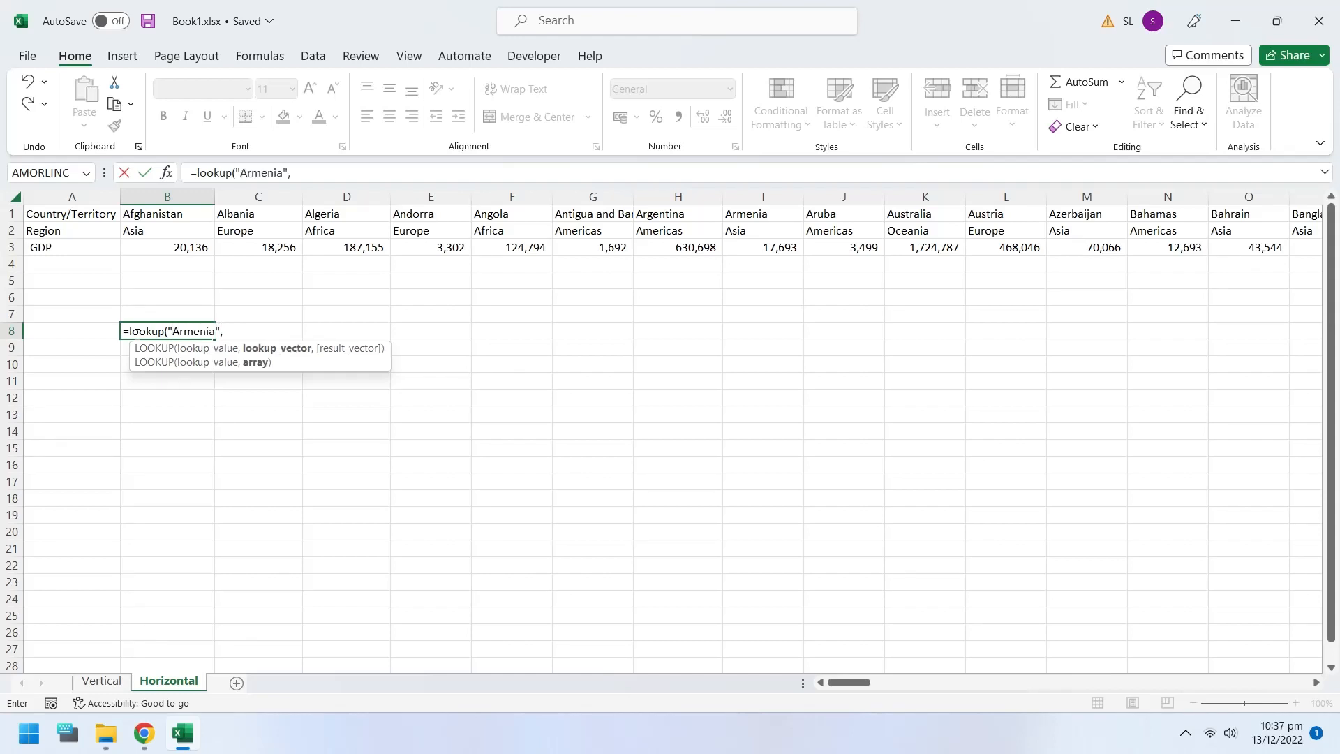
Complete B8's LOOKUP with row 1 as lookup vector and row 3 as result vector, and compare the result with Armenia's GDP
left_click(8, 216)
type(",")
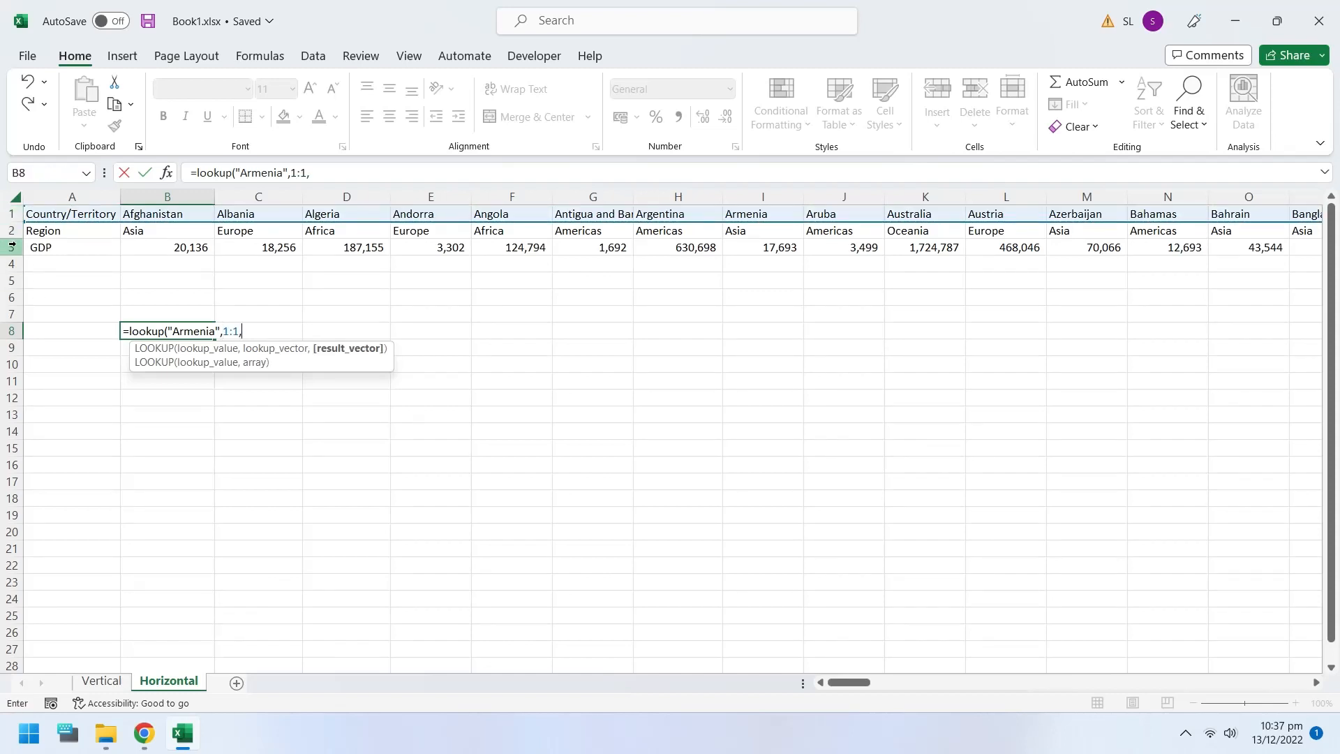
left_click(11, 247)
key("Return")
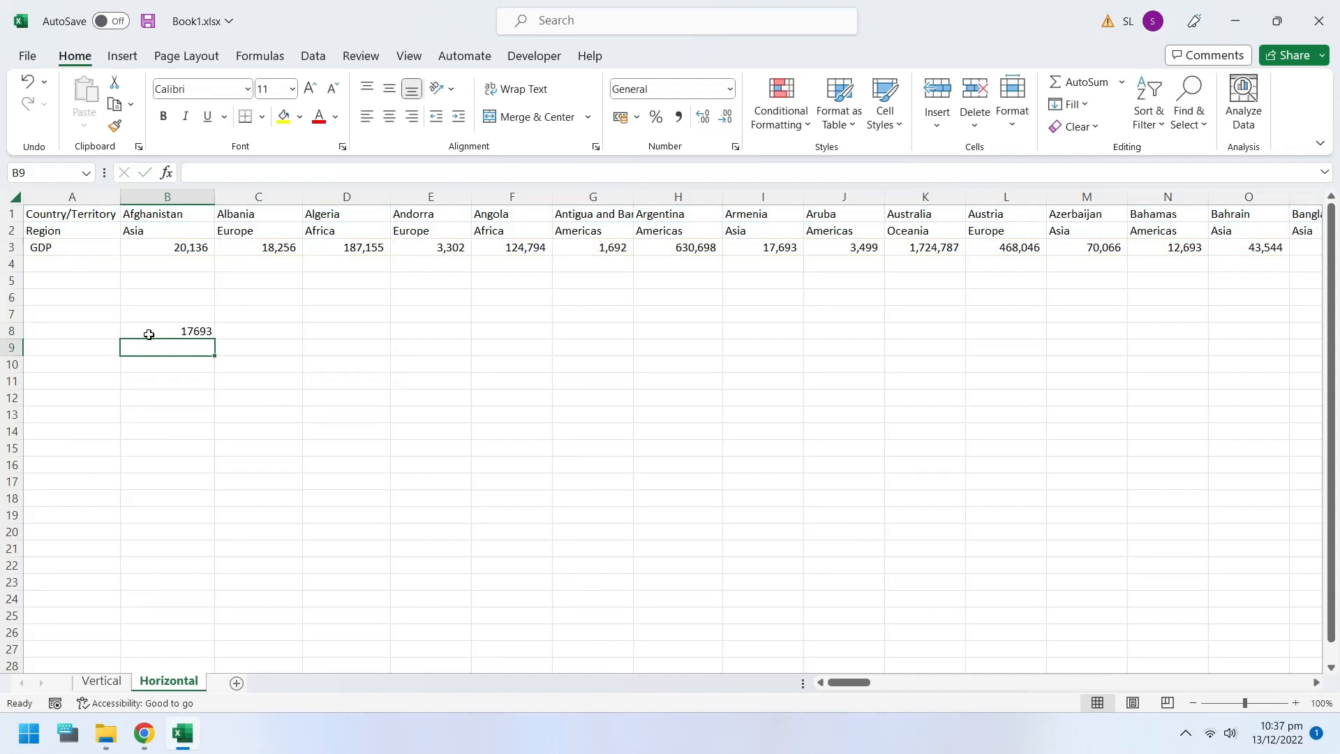
left_click(173, 332)
left_click(757, 247, "ctrl")
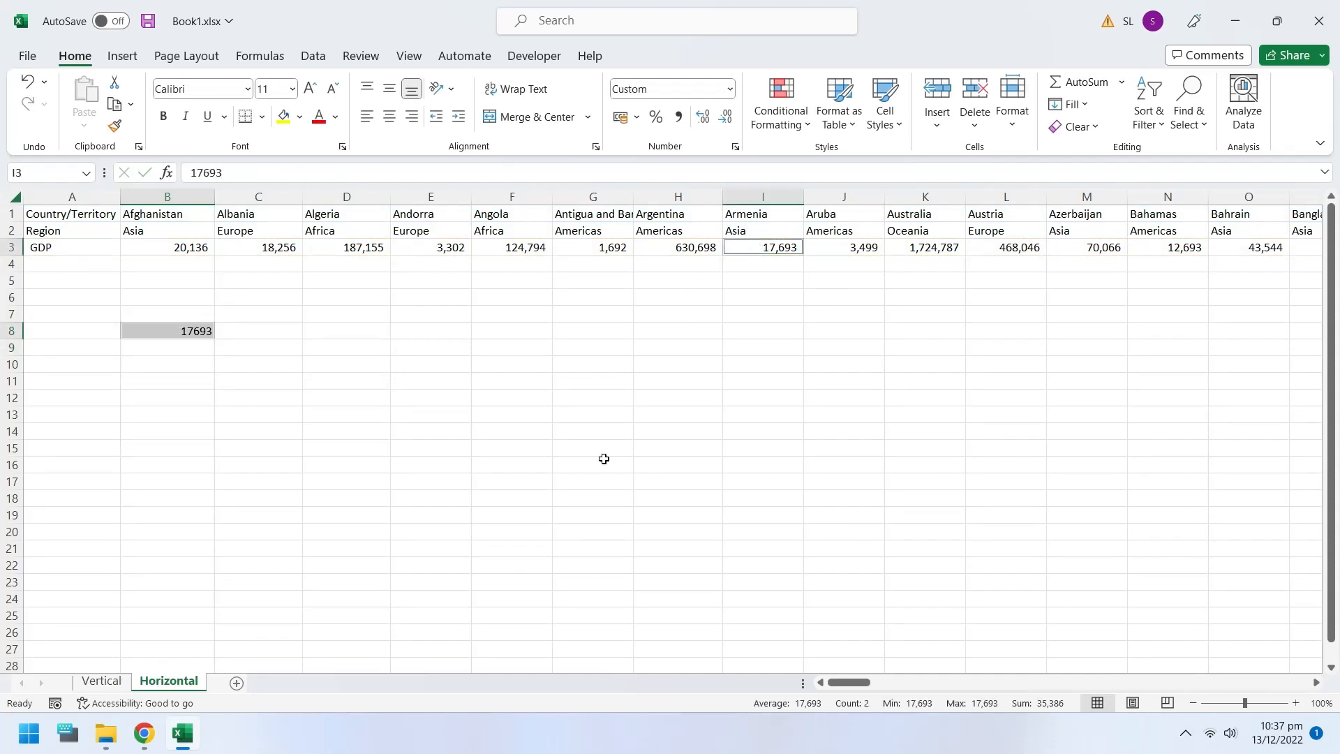
Replace the lookup value in B8's LOOKUP formula with "Item not here" and check the result
left_click(209, 383)
left_click(201, 330)
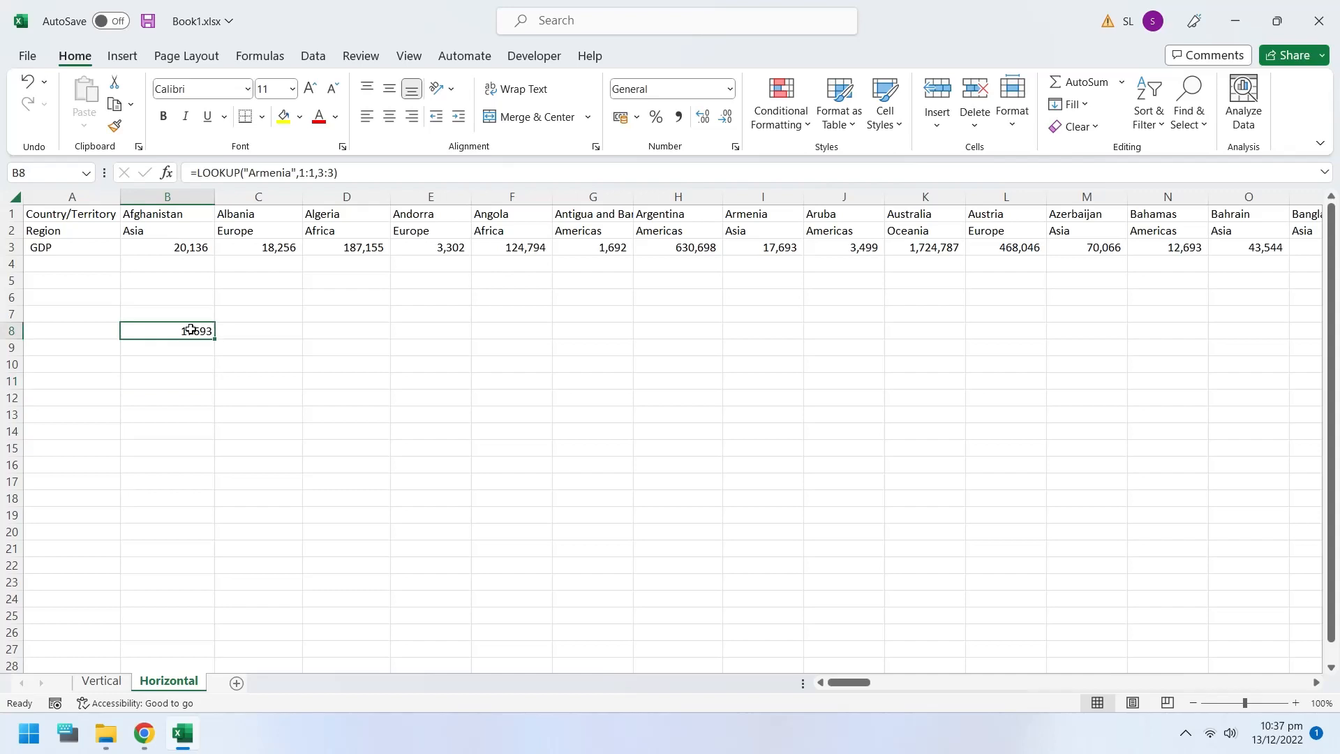
double_click(252, 172)
type("Item")
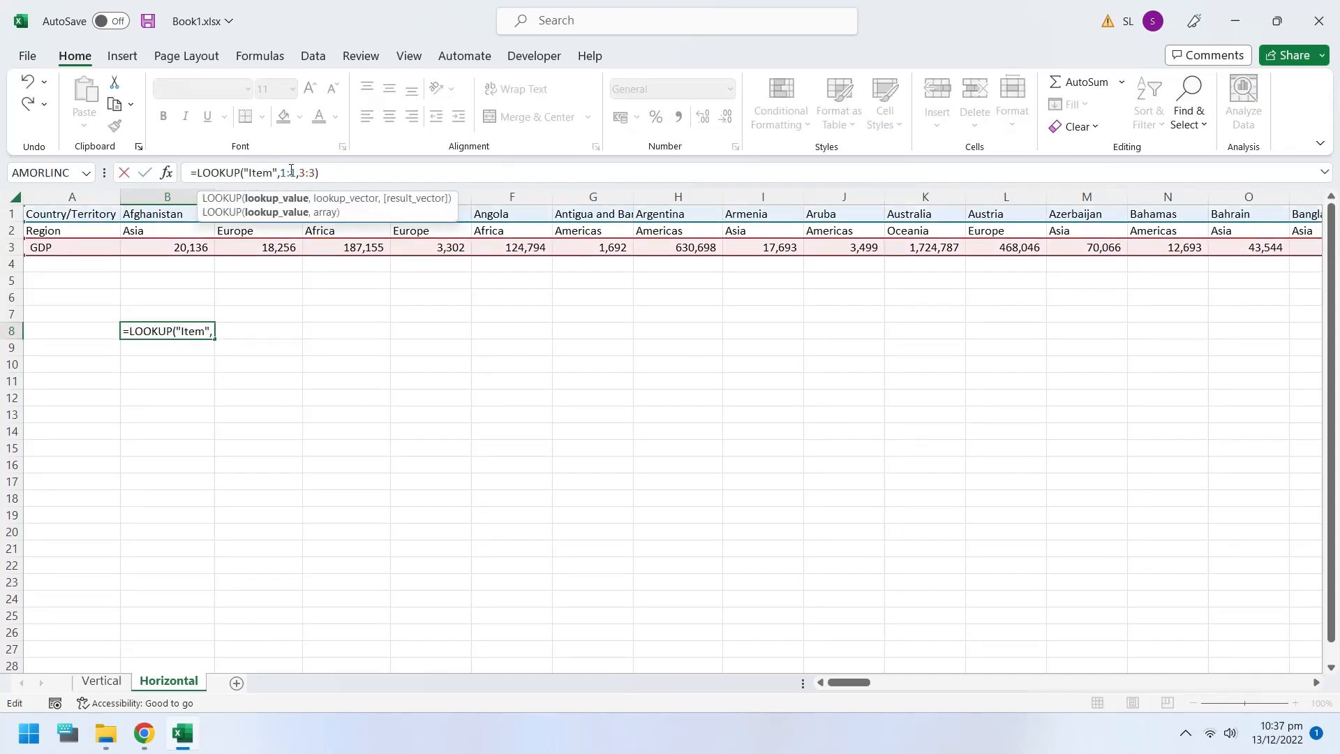
type(" not here")
key("Return")
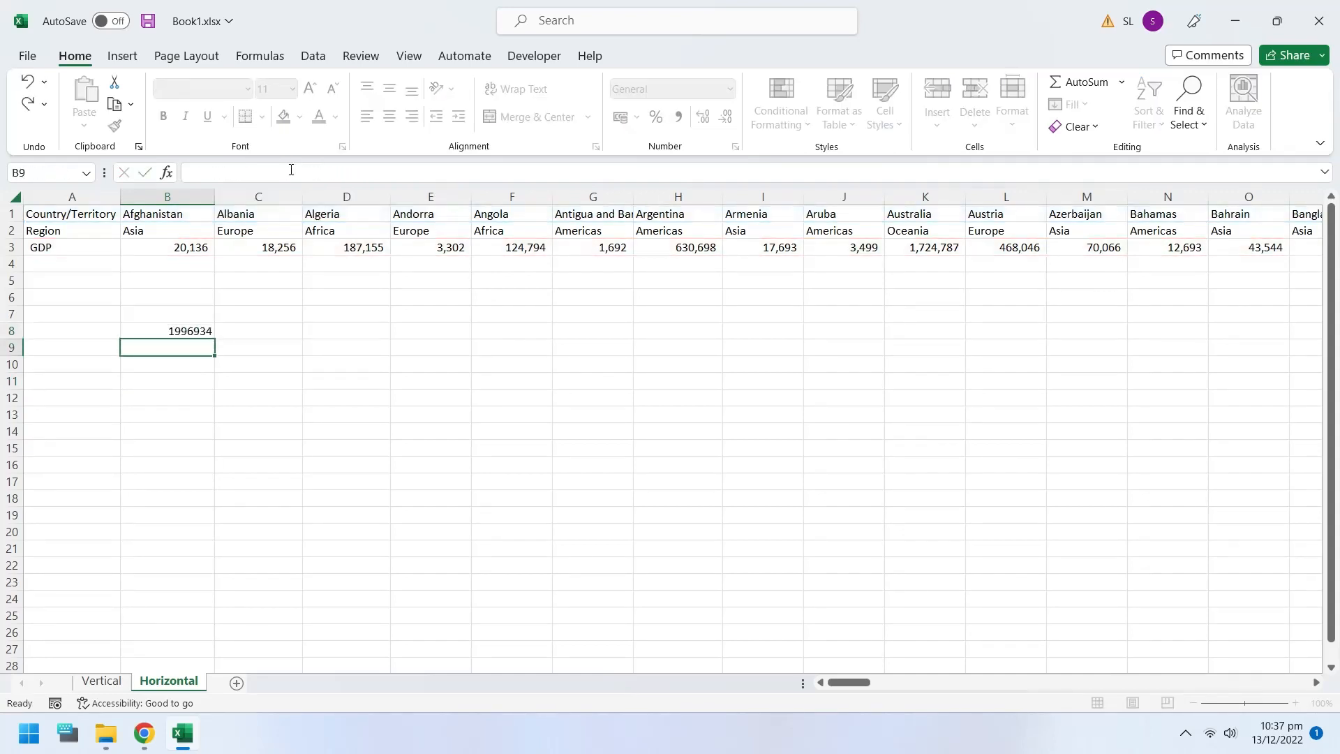
left_click(190, 329)
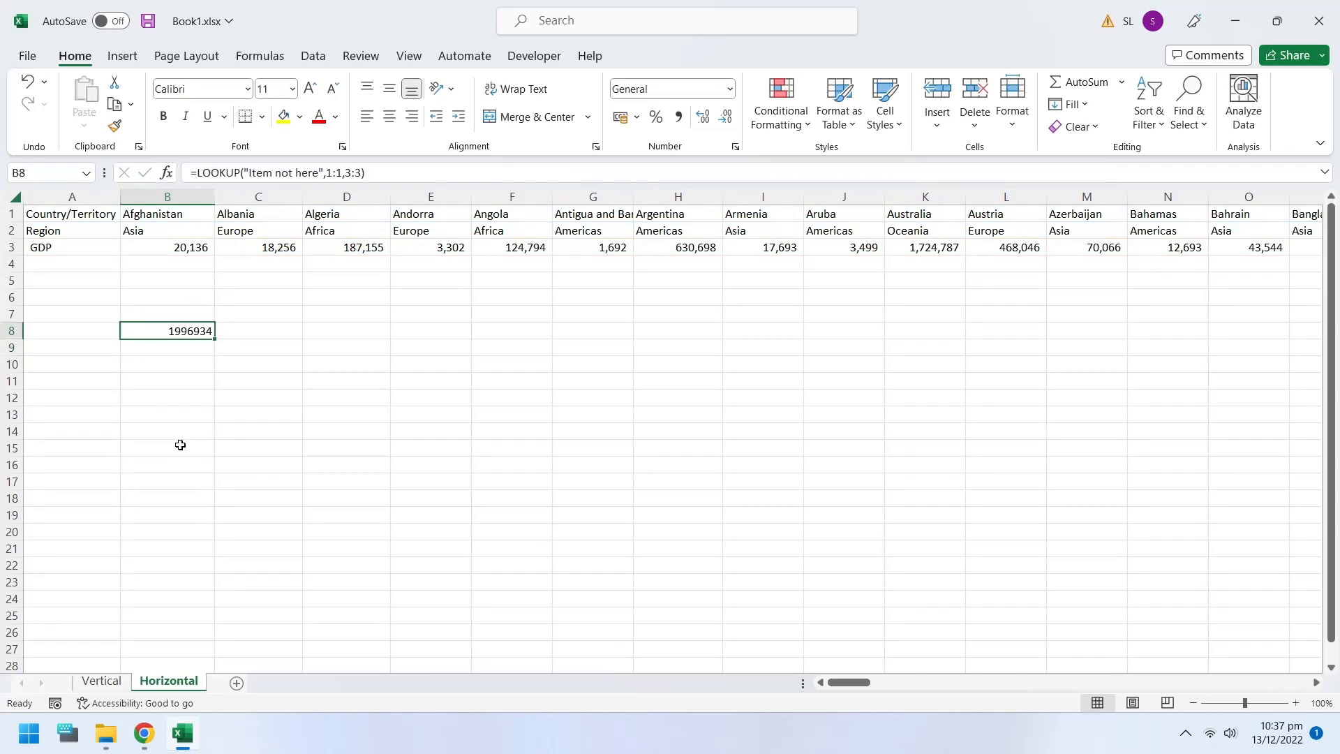
Start an XLOOKUP formula in B9 with "Austria" as the lookup value
left_click(185, 348)
type("x")
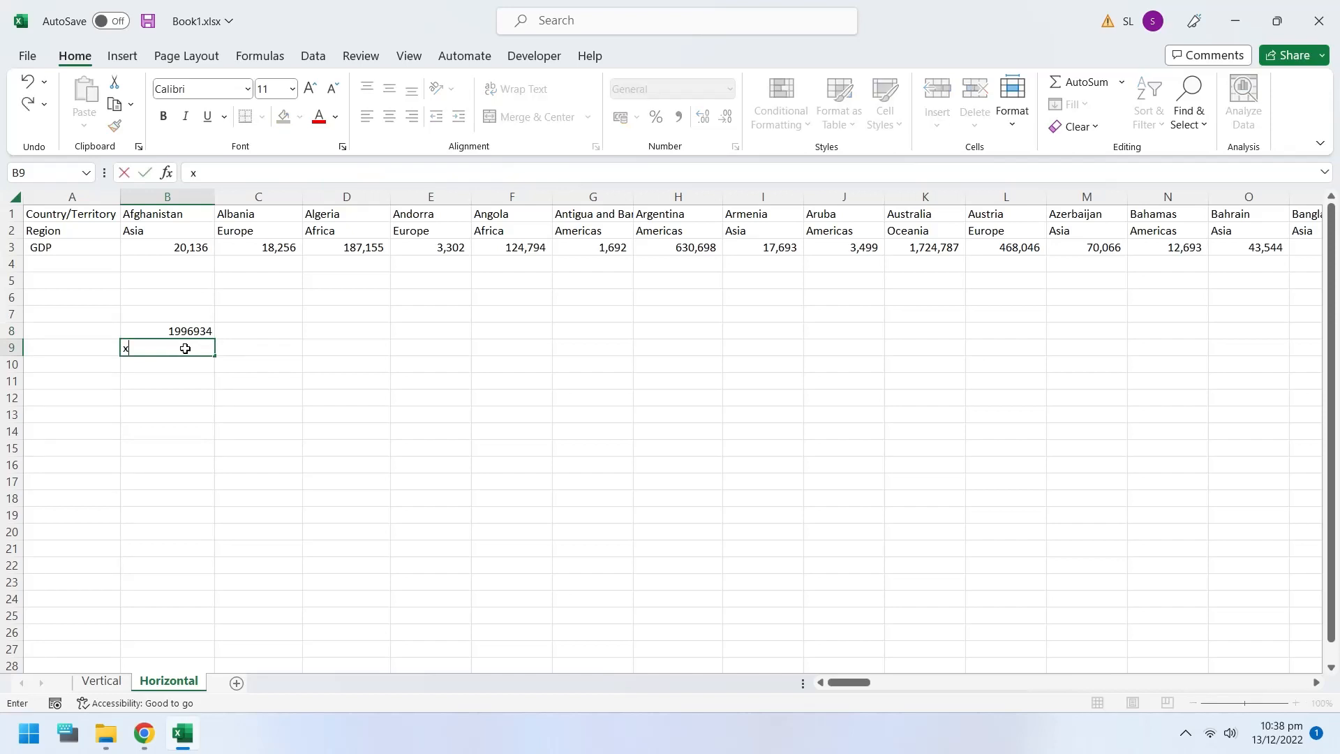
type("lookup(")
left_click(123, 347)
type("=xlookup(")
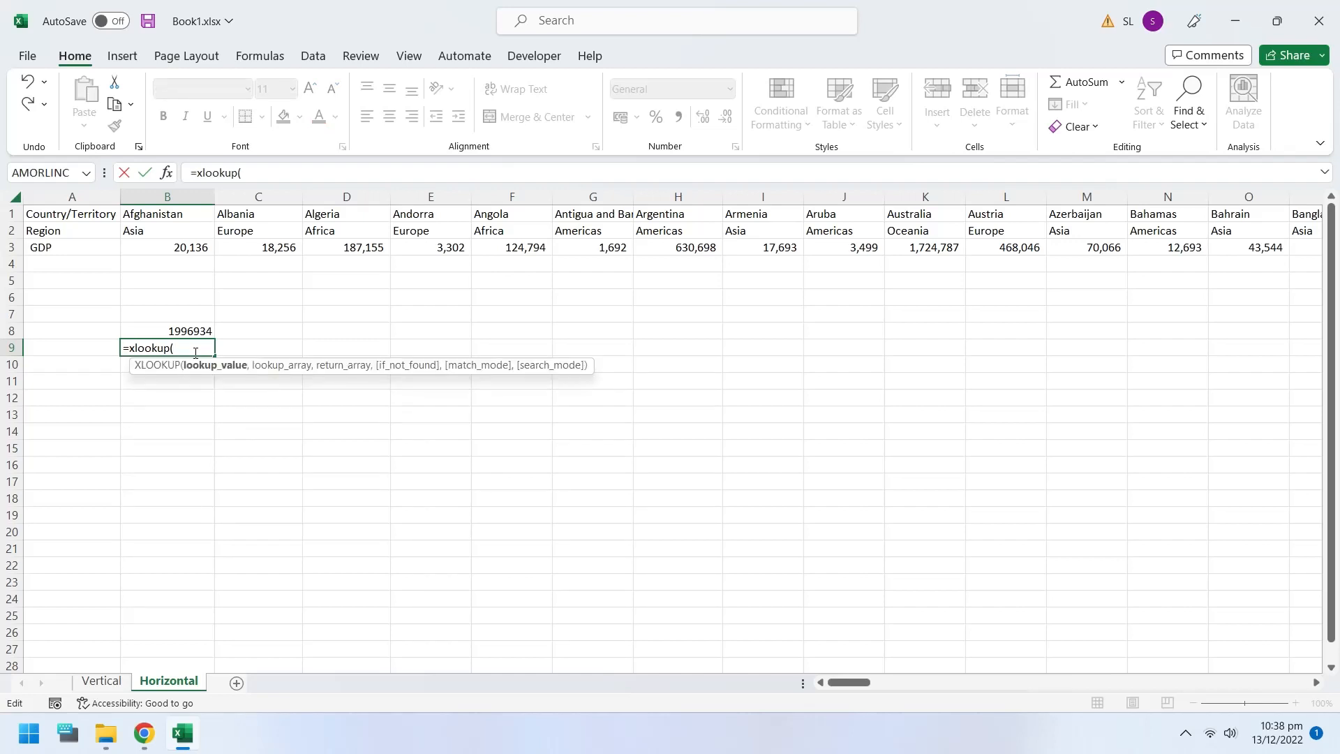
type("Austria")
left_click(175, 347)
type("\",")
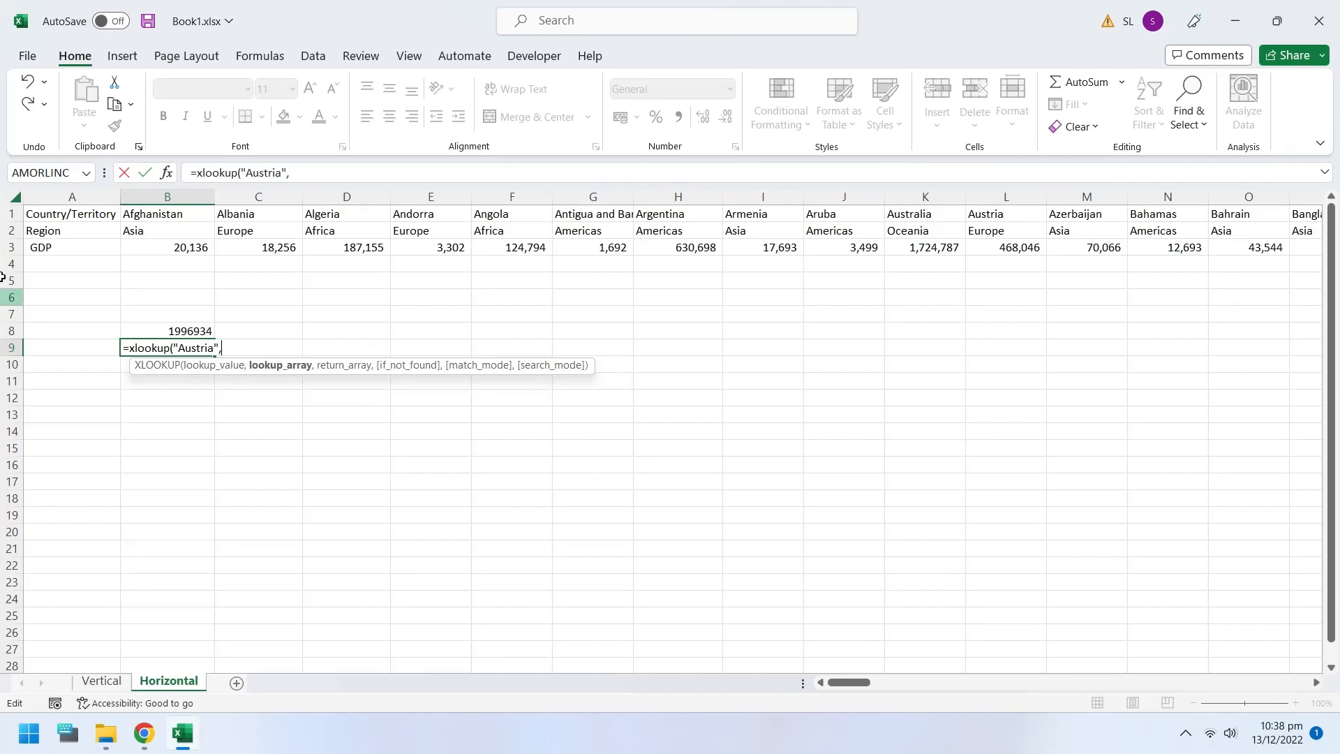
Complete B9's XLOOKUP with row 1 as the lookup array and row 3 as the return array, leaving out the optional arguments
left_click(8, 213)
type(",")
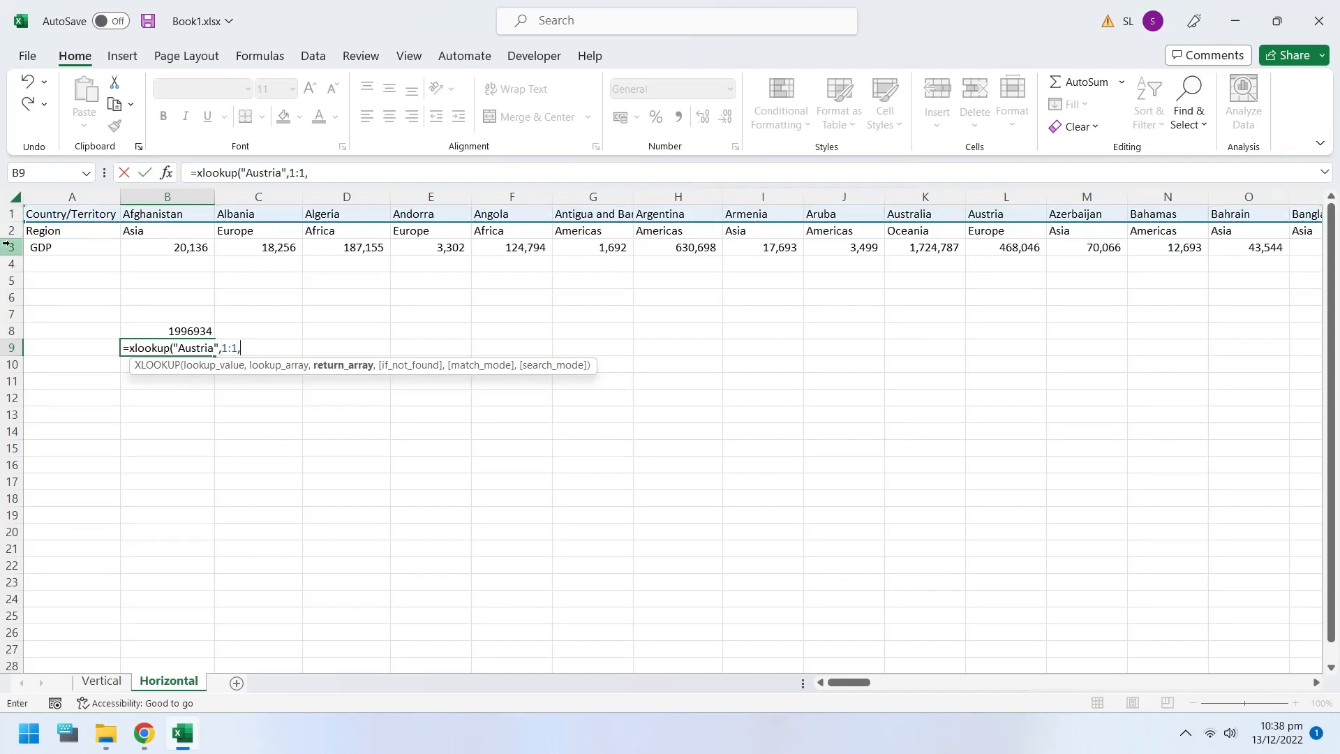
left_click(10, 245)
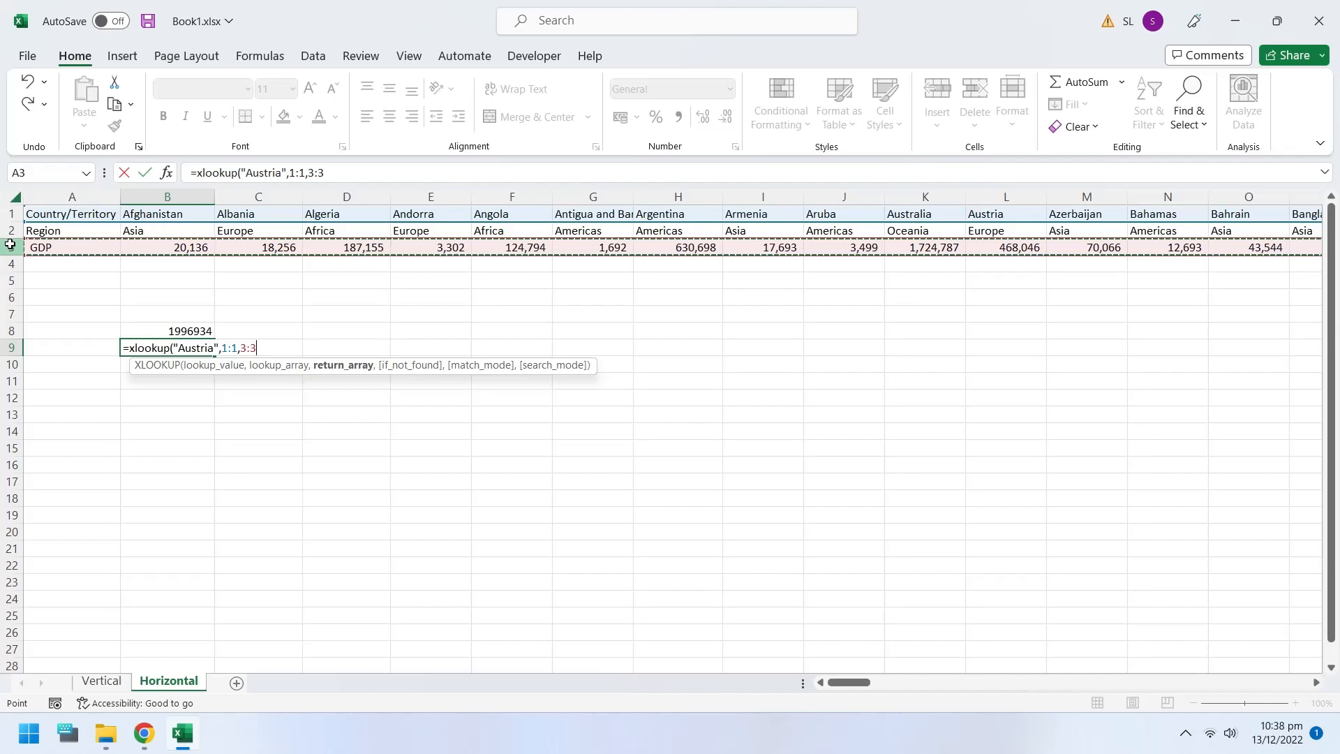
type(",")
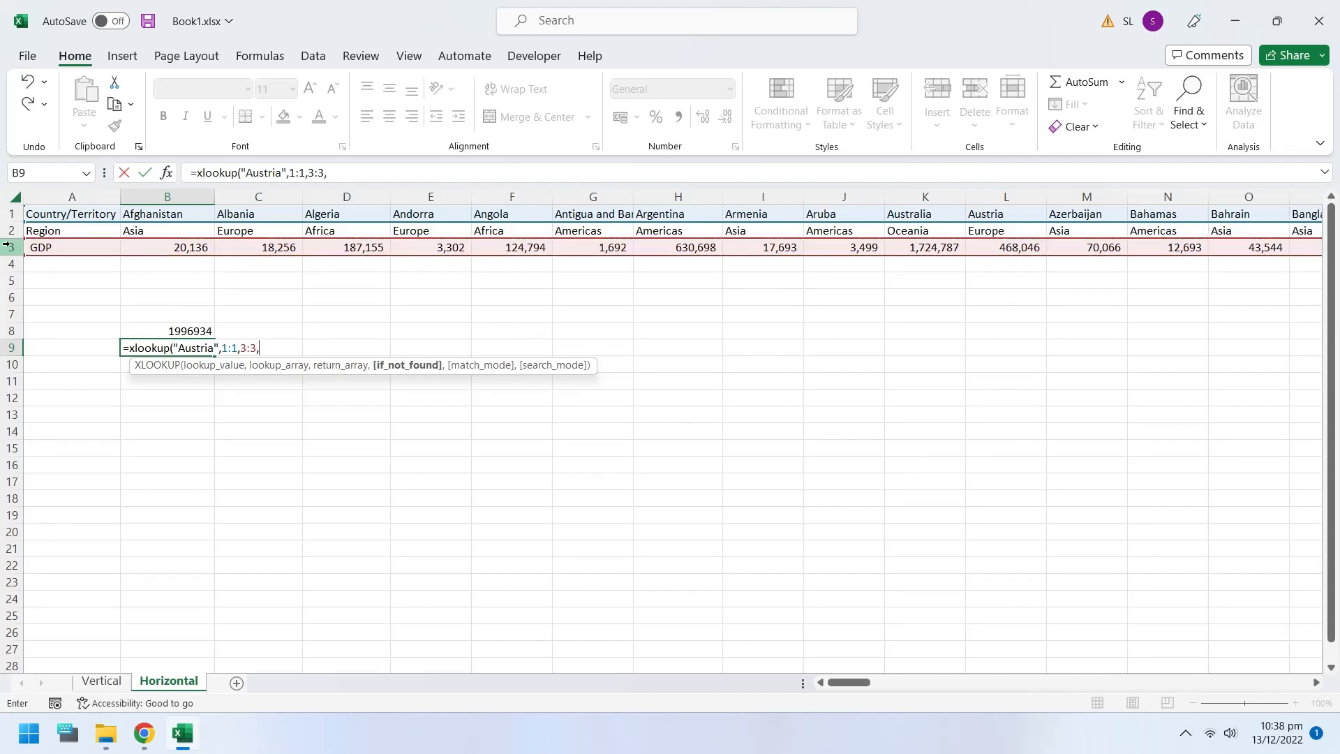
key("BackSpace")
key("Return")
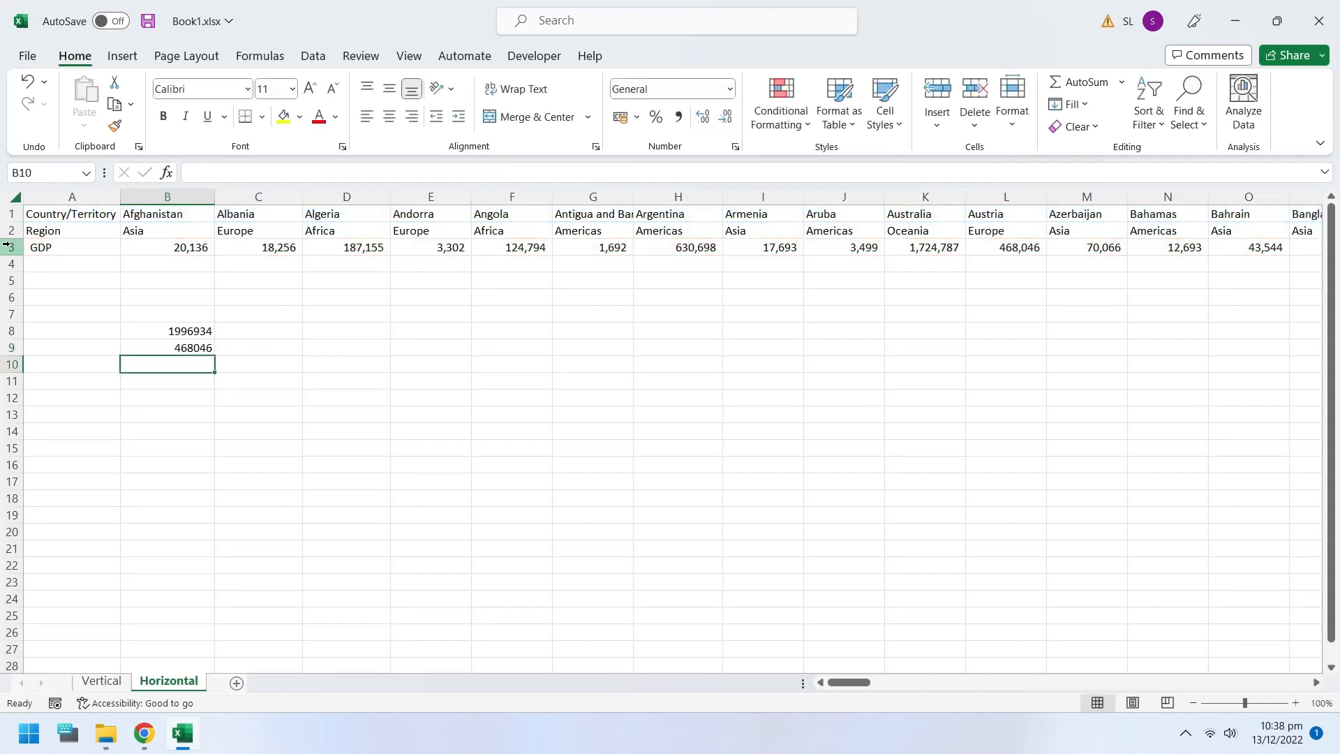
left_click(143, 345)
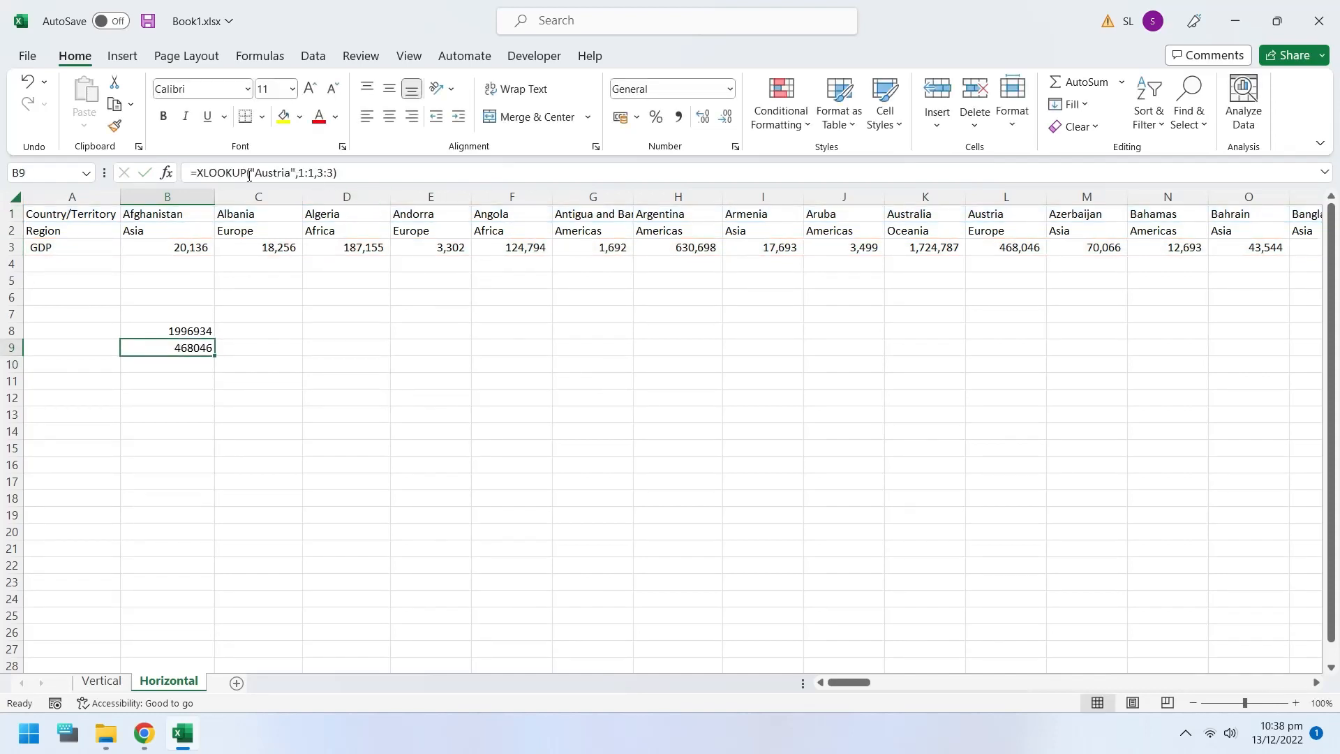
left_click_drag(254, 172, 292, 173)
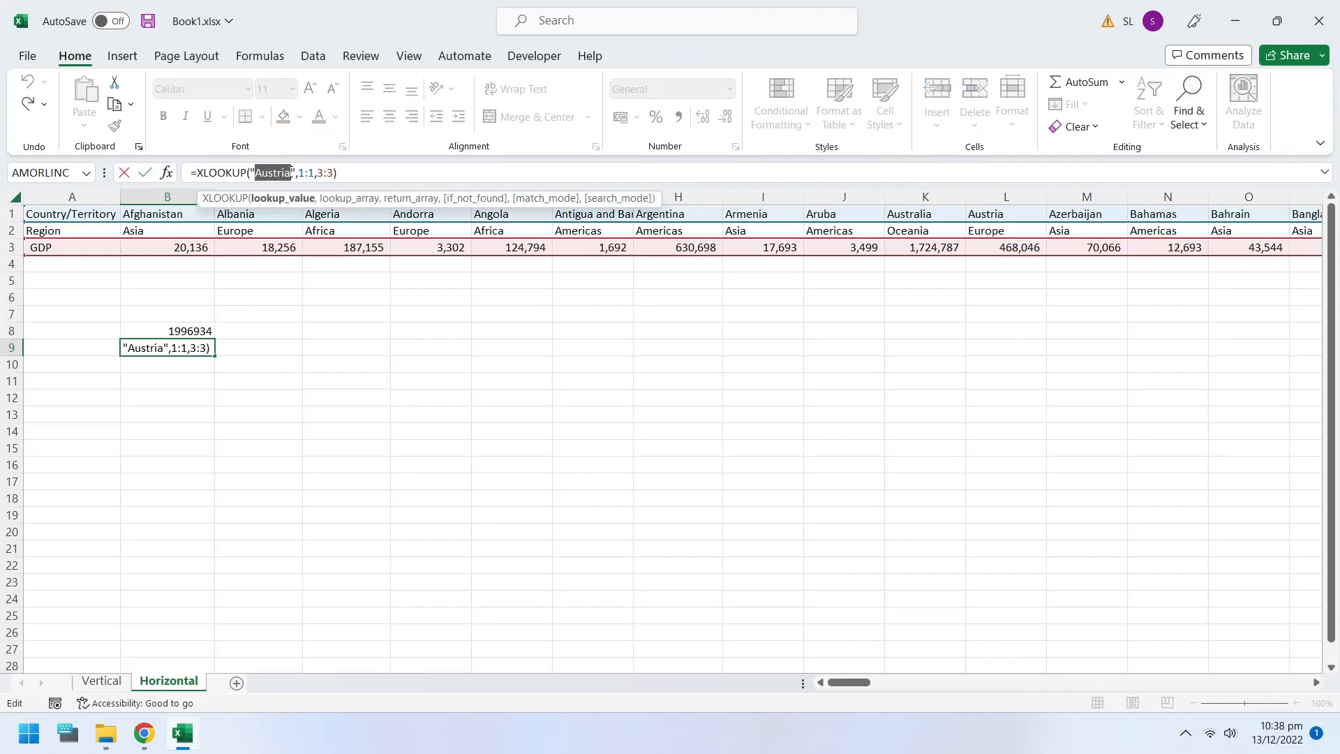
type("It")
key("Escape")
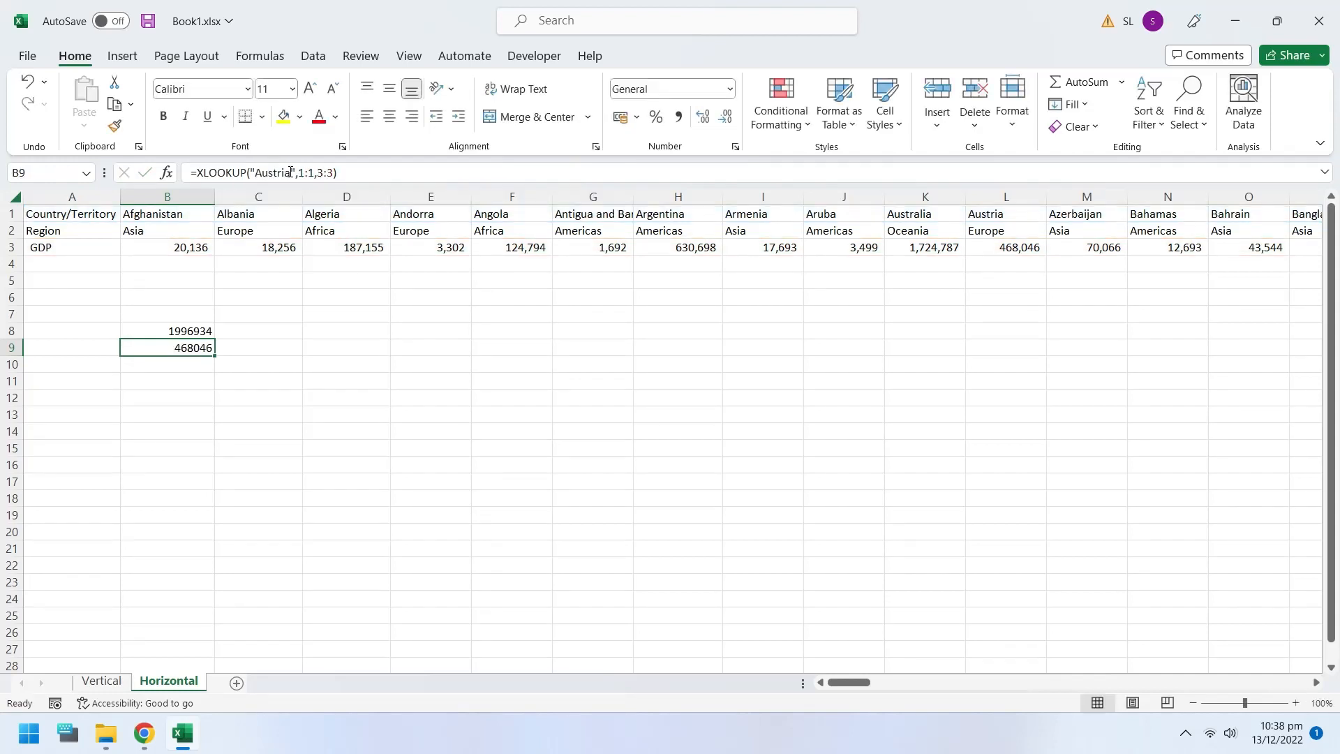
Compare B9's XLOOKUP result with Austria's GDP in row 3
left_click(1027, 248, "ctrl")
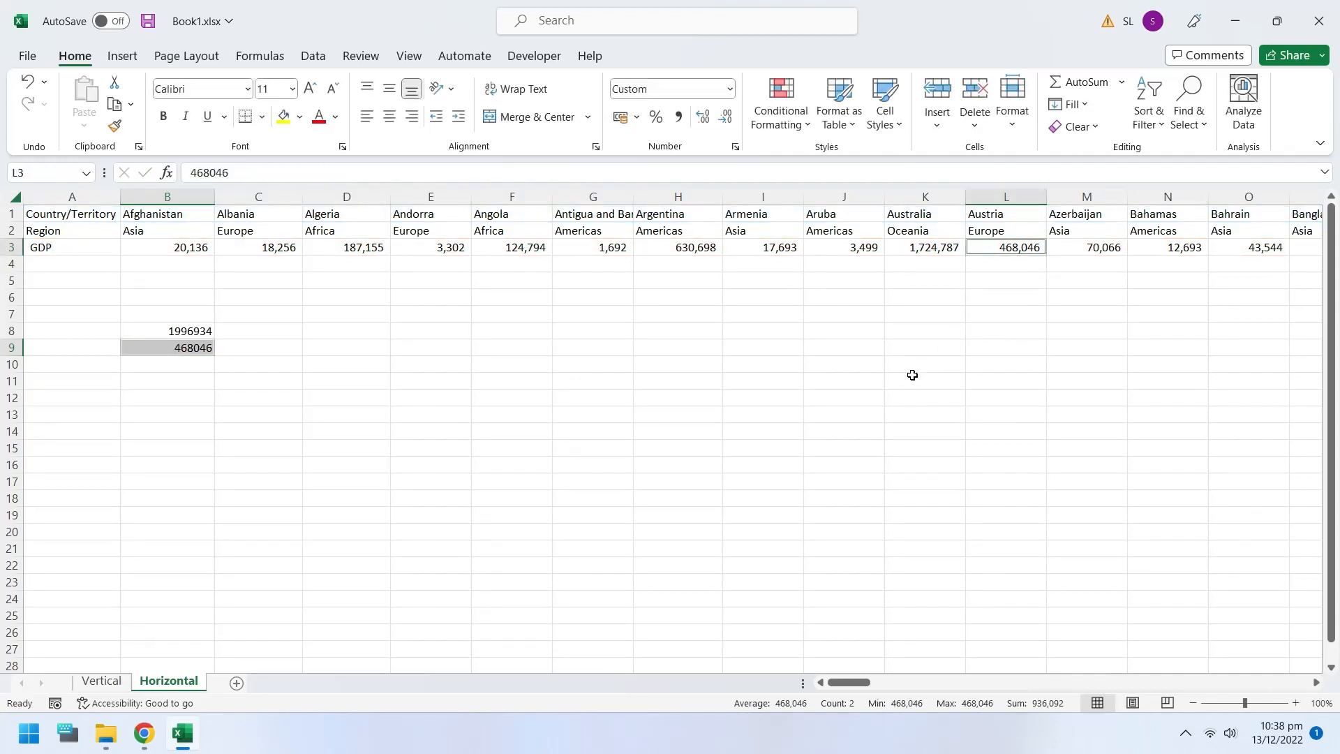
left_click(286, 357)
Replace the lookup value in B9's XLOOKUP formula with "Item not here"
left_click(197, 348)
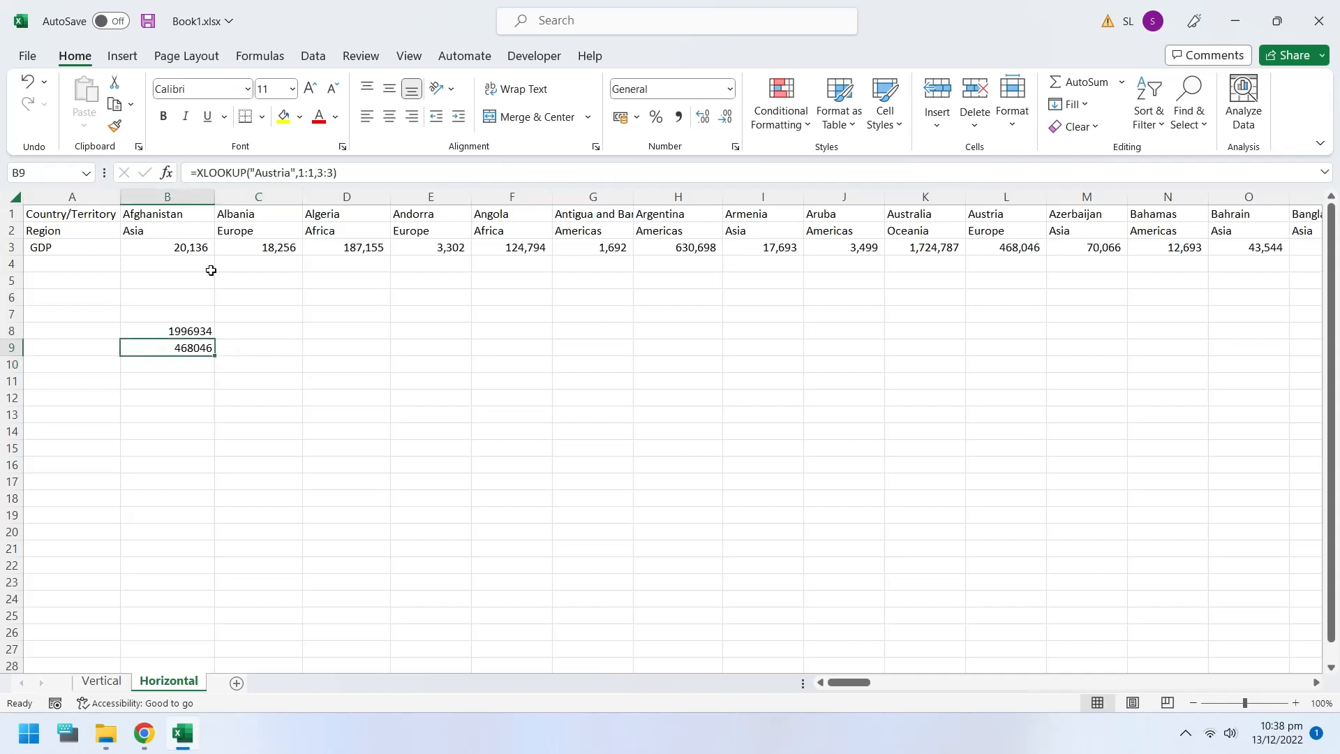
left_click(283, 173)
double_click(272, 172)
type("Item not h")
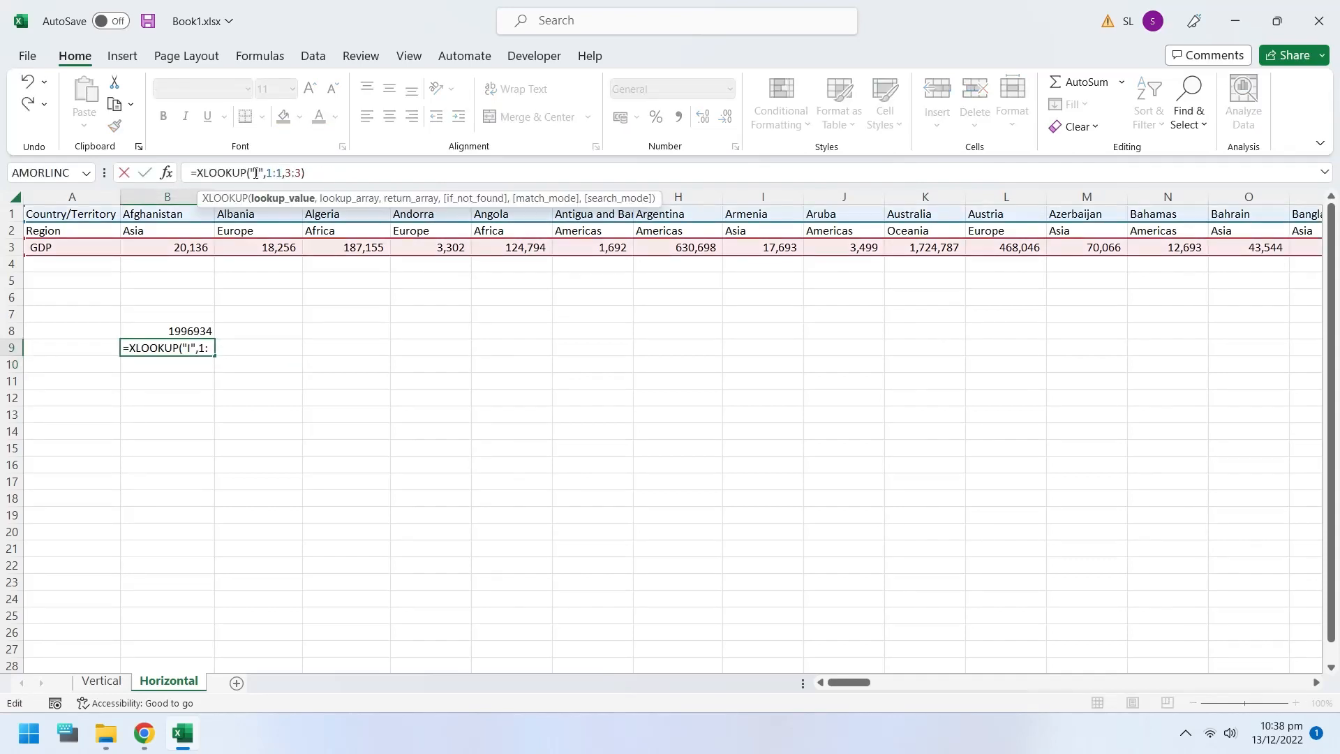
type("ere")
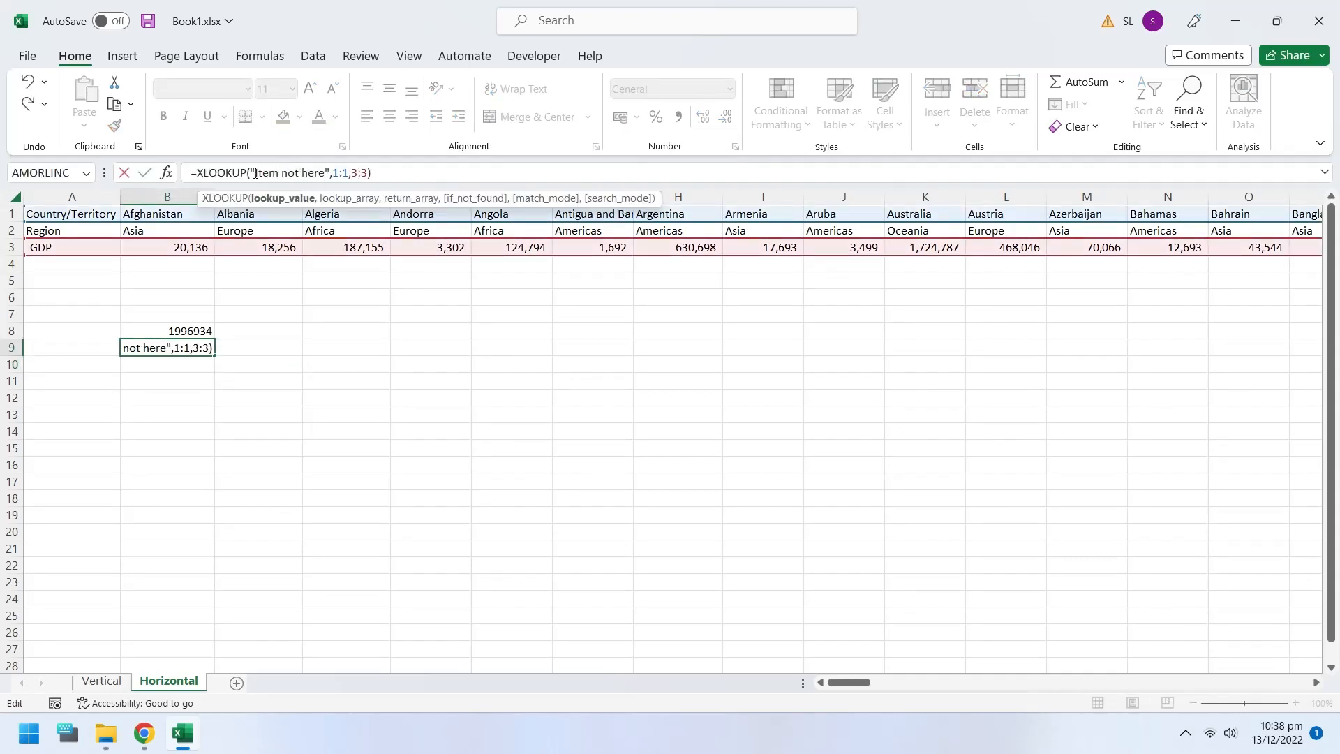
key("Return")
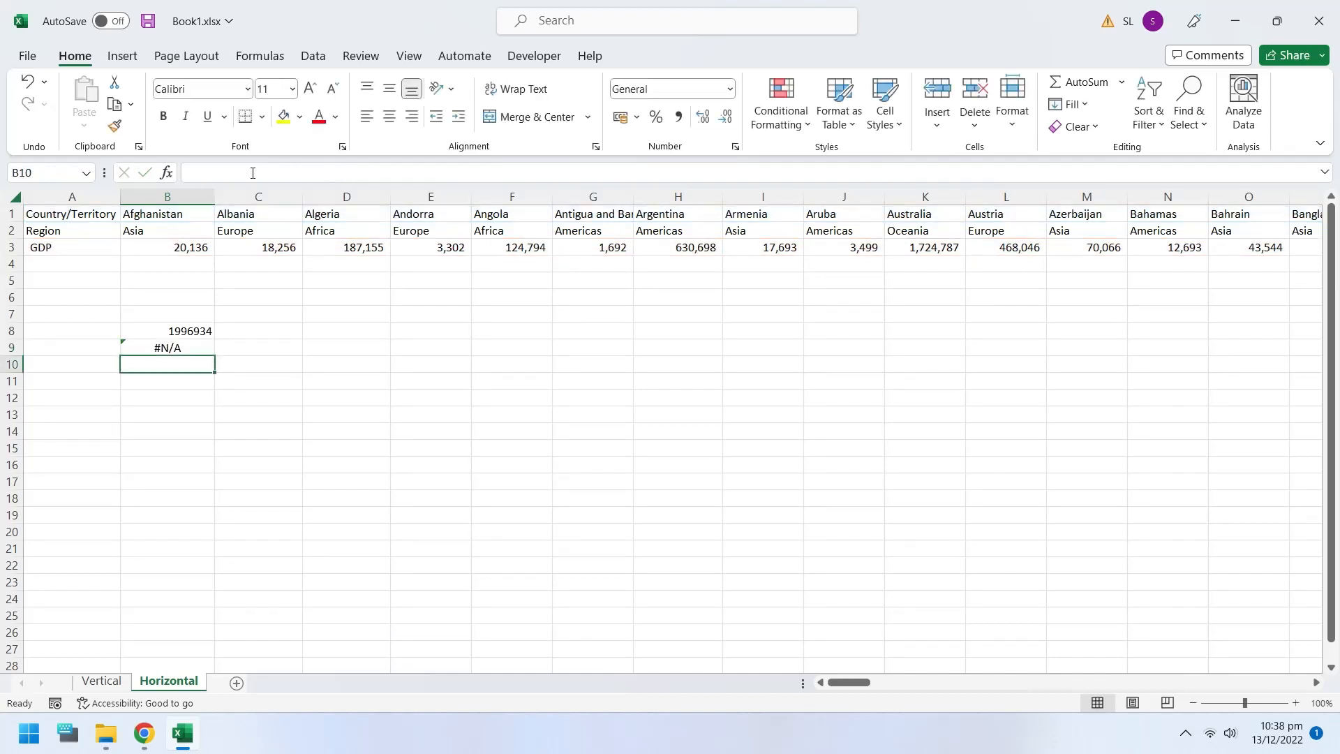
Add "Not Found" as the if_not_found argument of B9's XLOOKUP formula
left_click(190, 349)
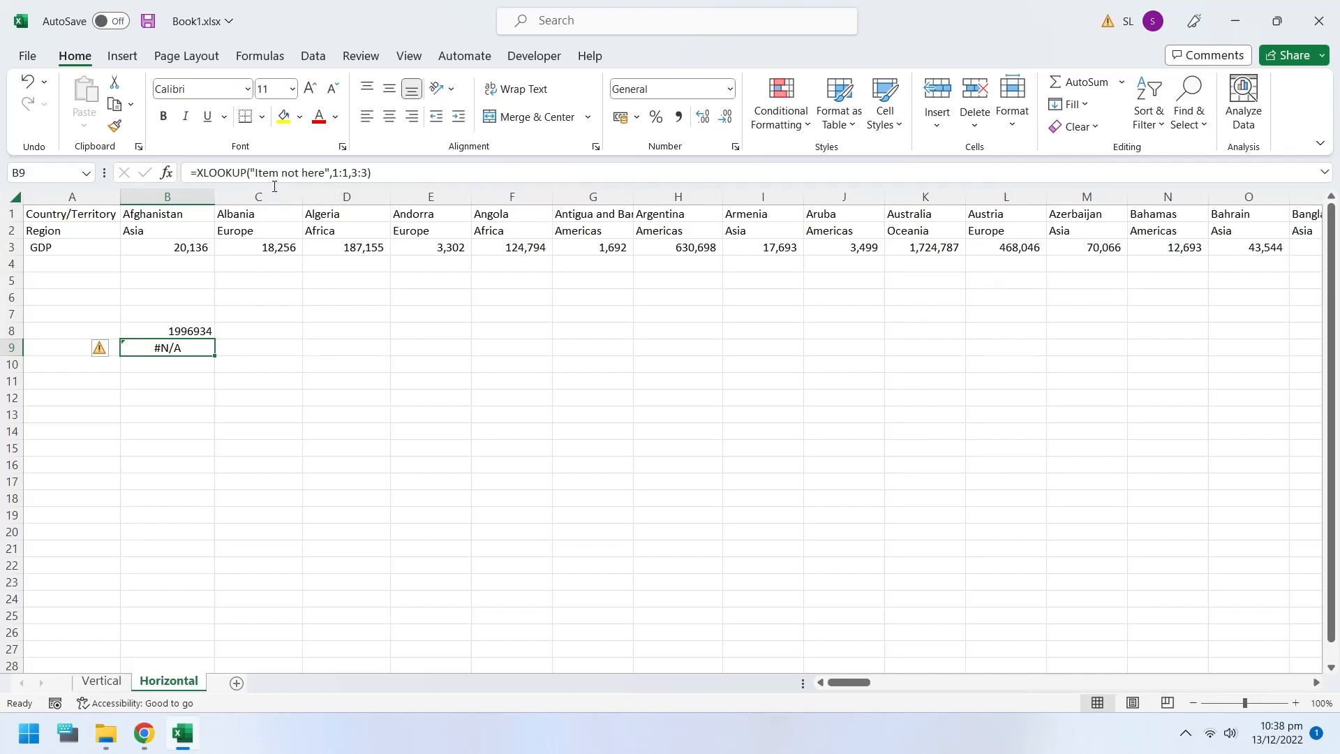
left_click(369, 173)
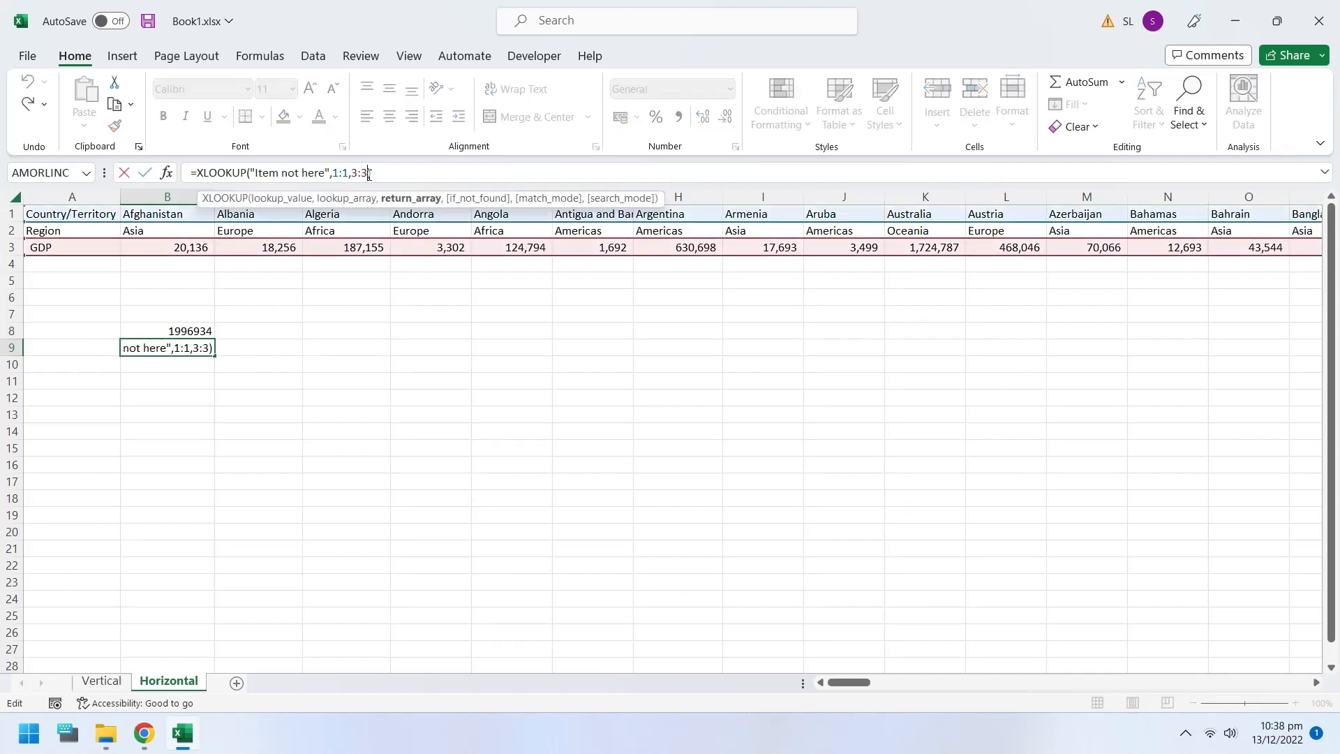
type(",")
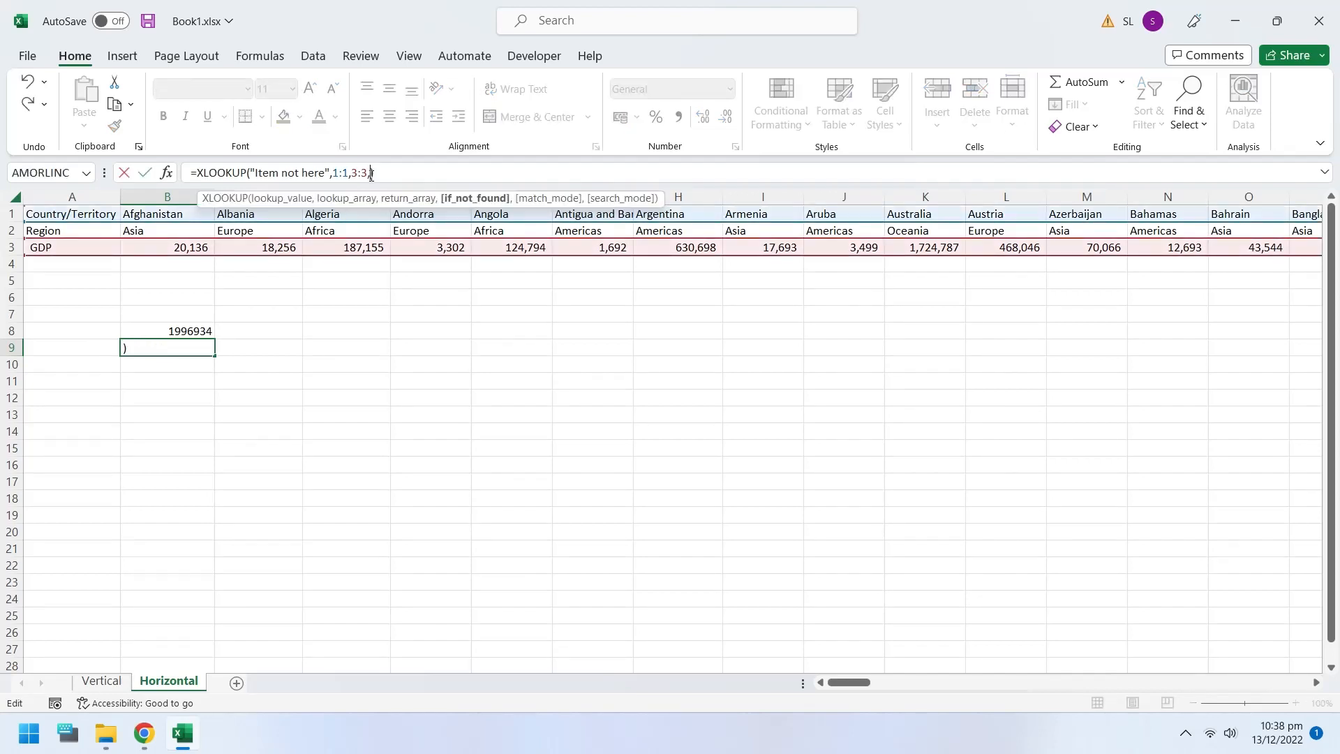
type("\"Not Fou")
type("nd")
type("\"")
key("Return")
Add match mode -1, exact match or next smaller item, to B9's XLOOKUP formula
left_click(169, 347)
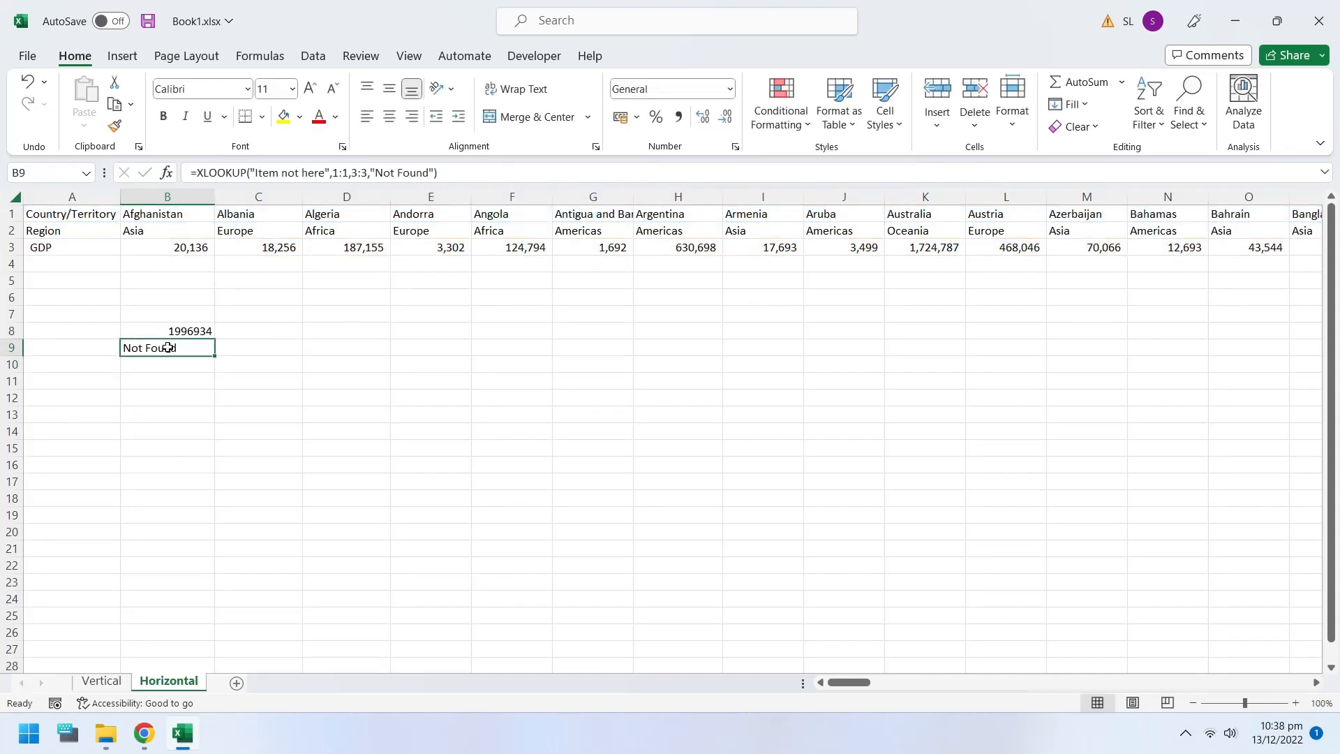
left_click(435, 172)
type(",")
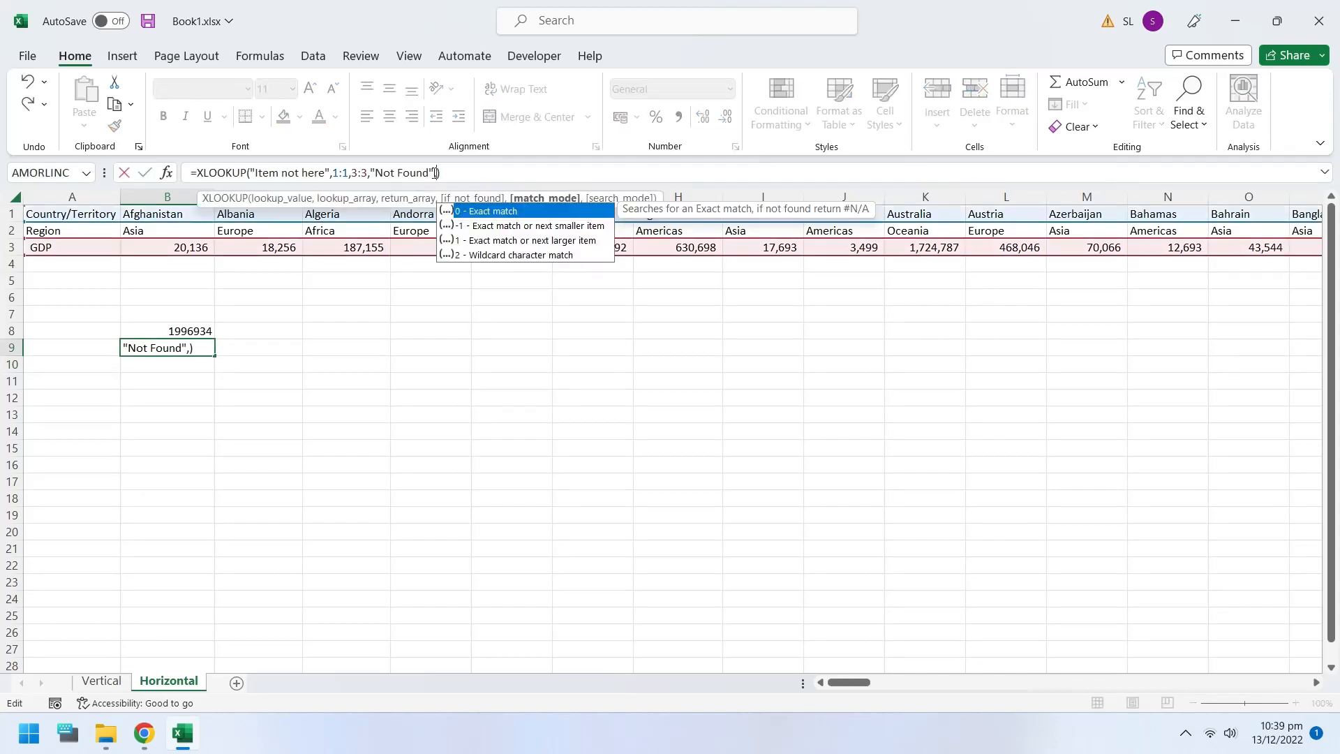
double_click(582, 228)
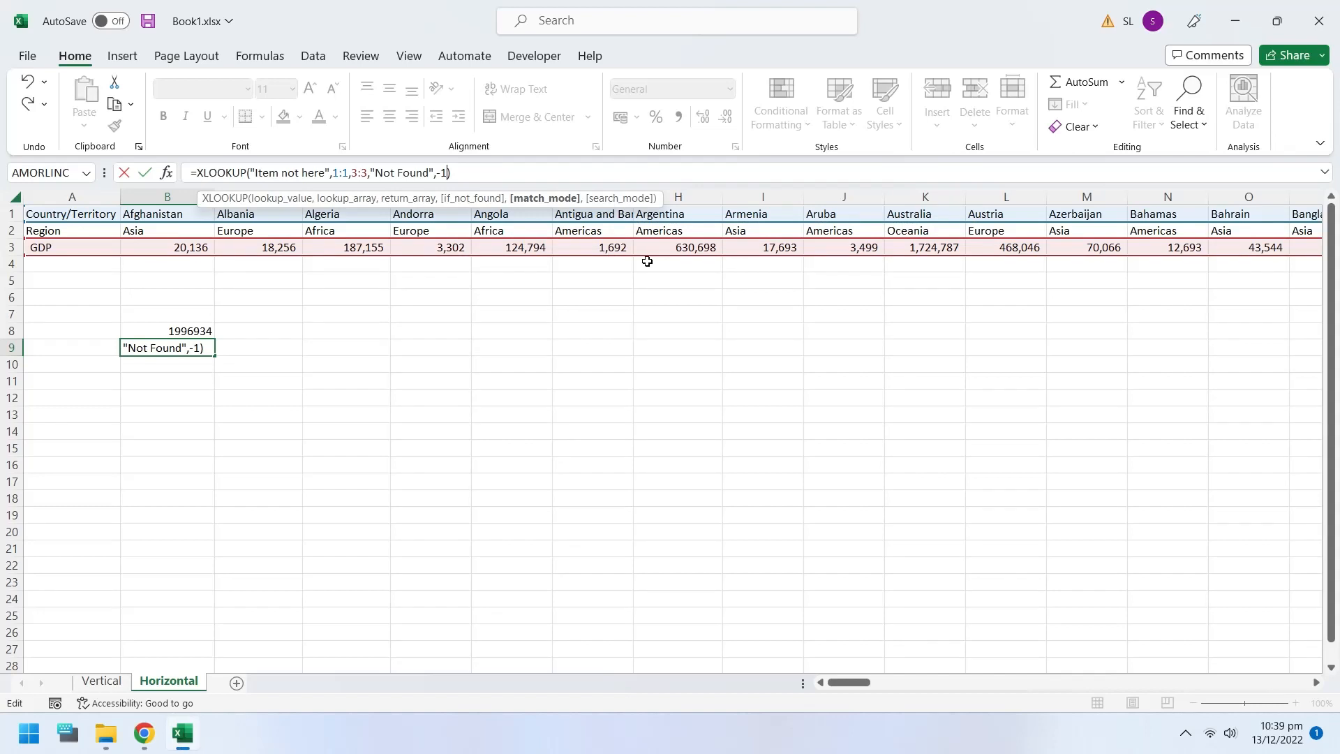
key("Return")
Change the match mode in B9's XLOOKUP formula to 1, exact match or next larger item
left_click(209, 347)
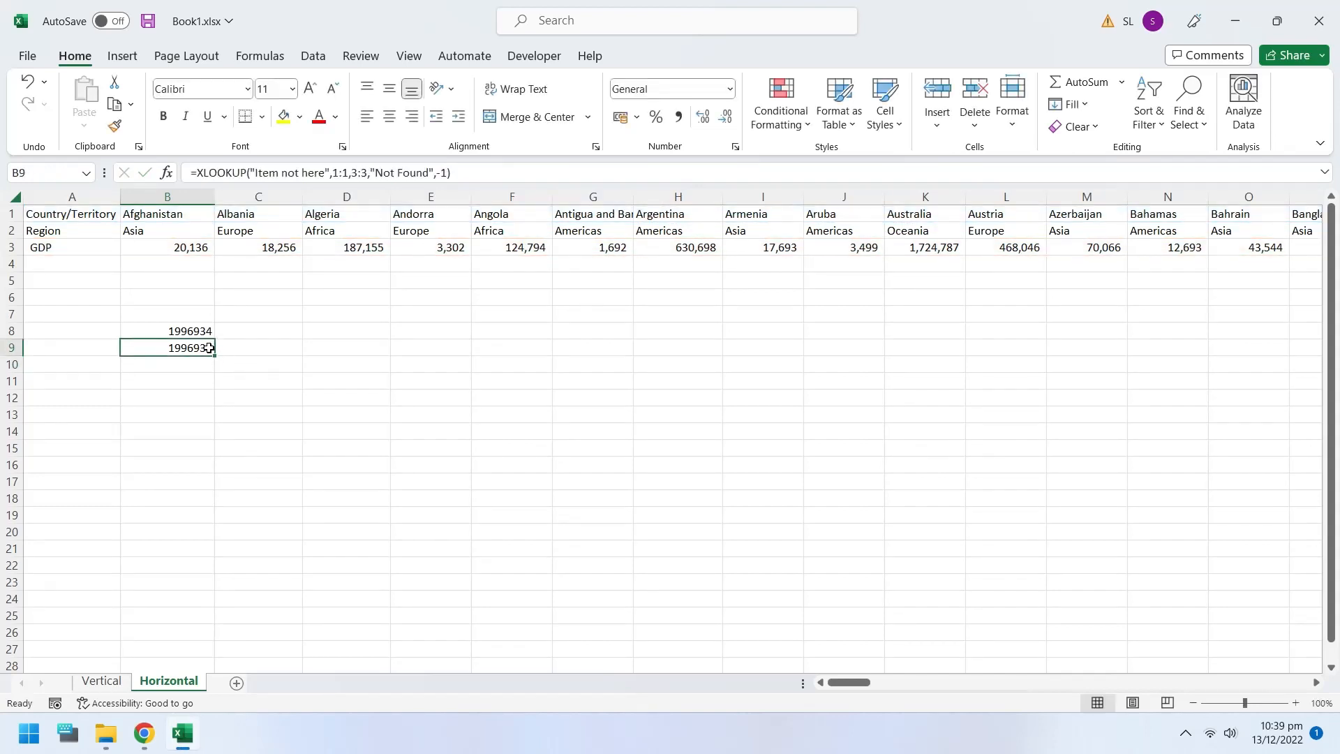
left_click(436, 173)
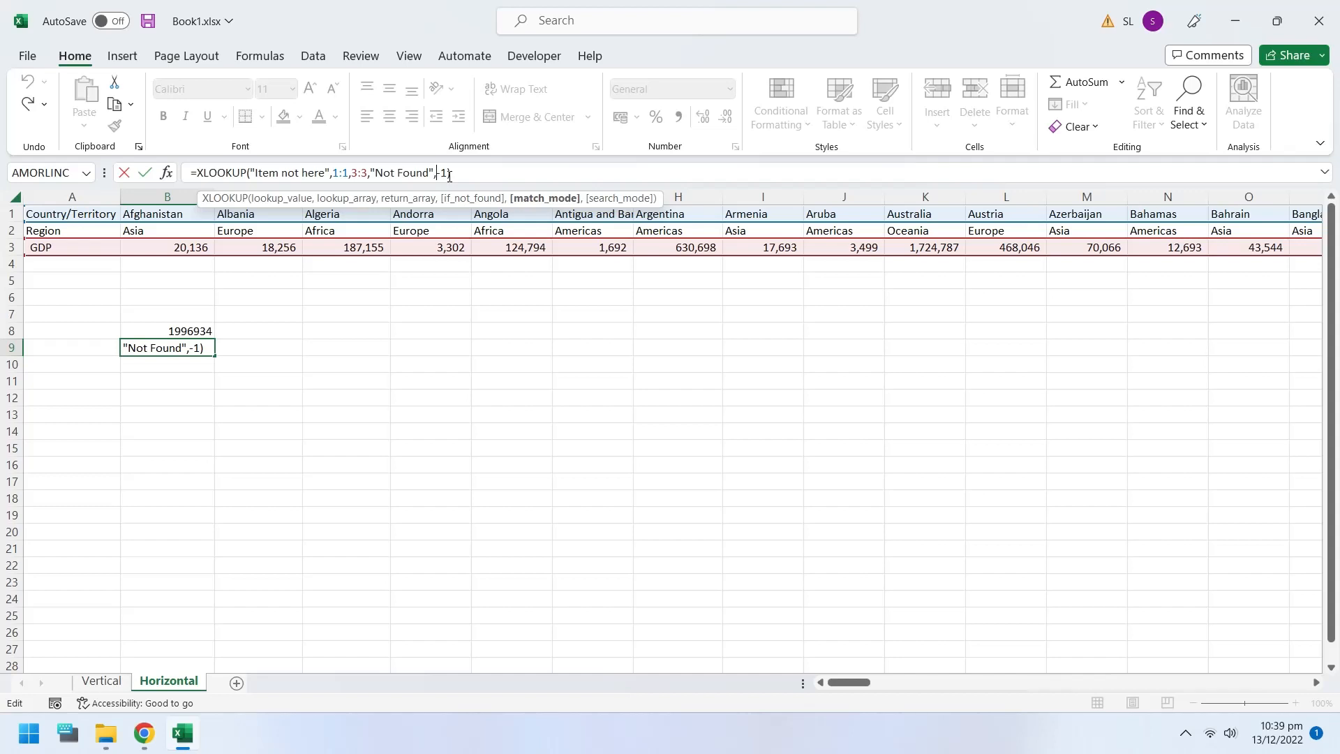
key("Delete")
key("BackSpace")
type(",")
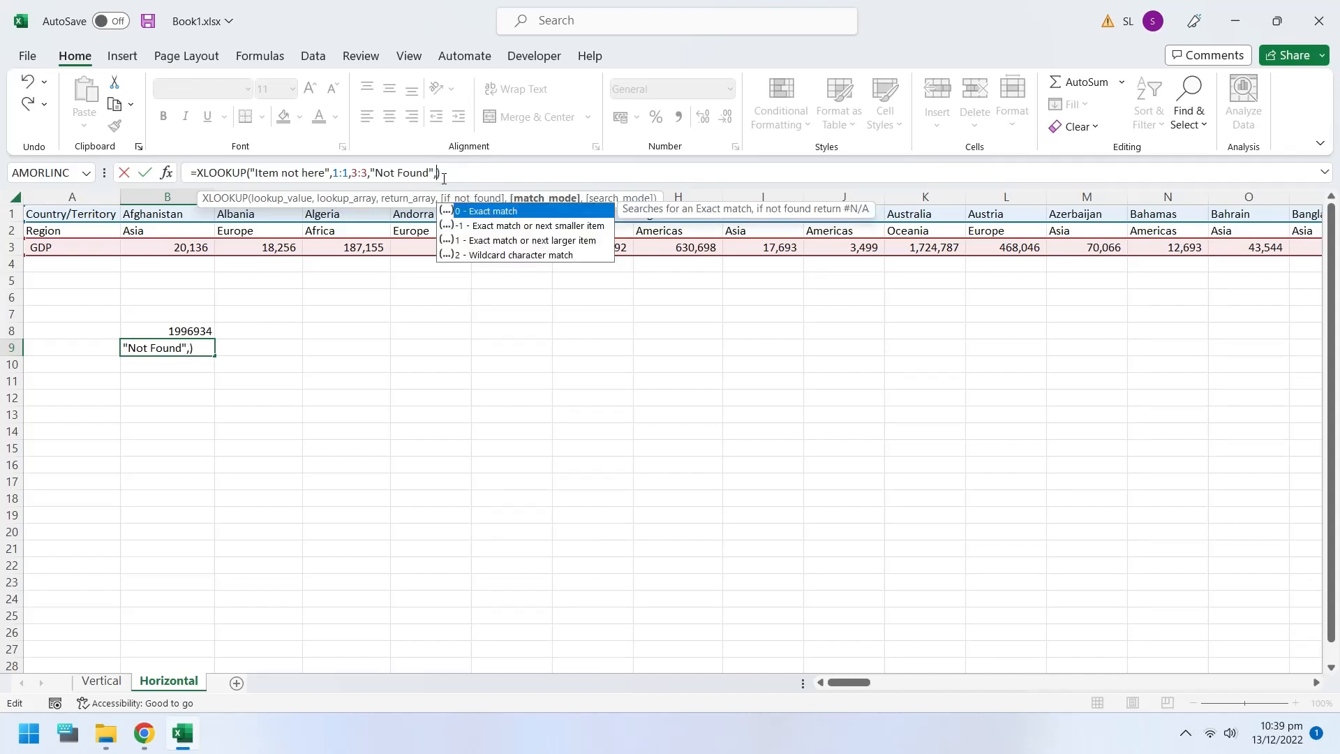
double_click(504, 242)
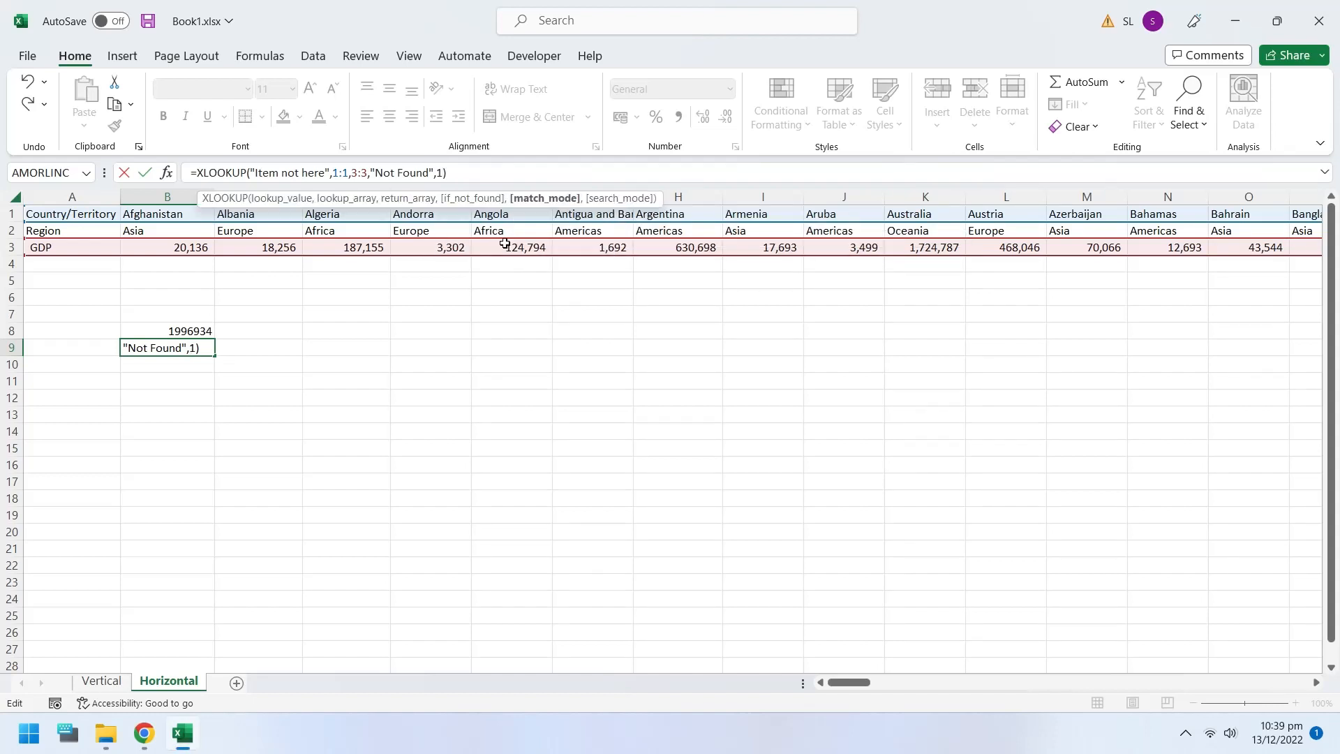
key("Return")
key("Return")
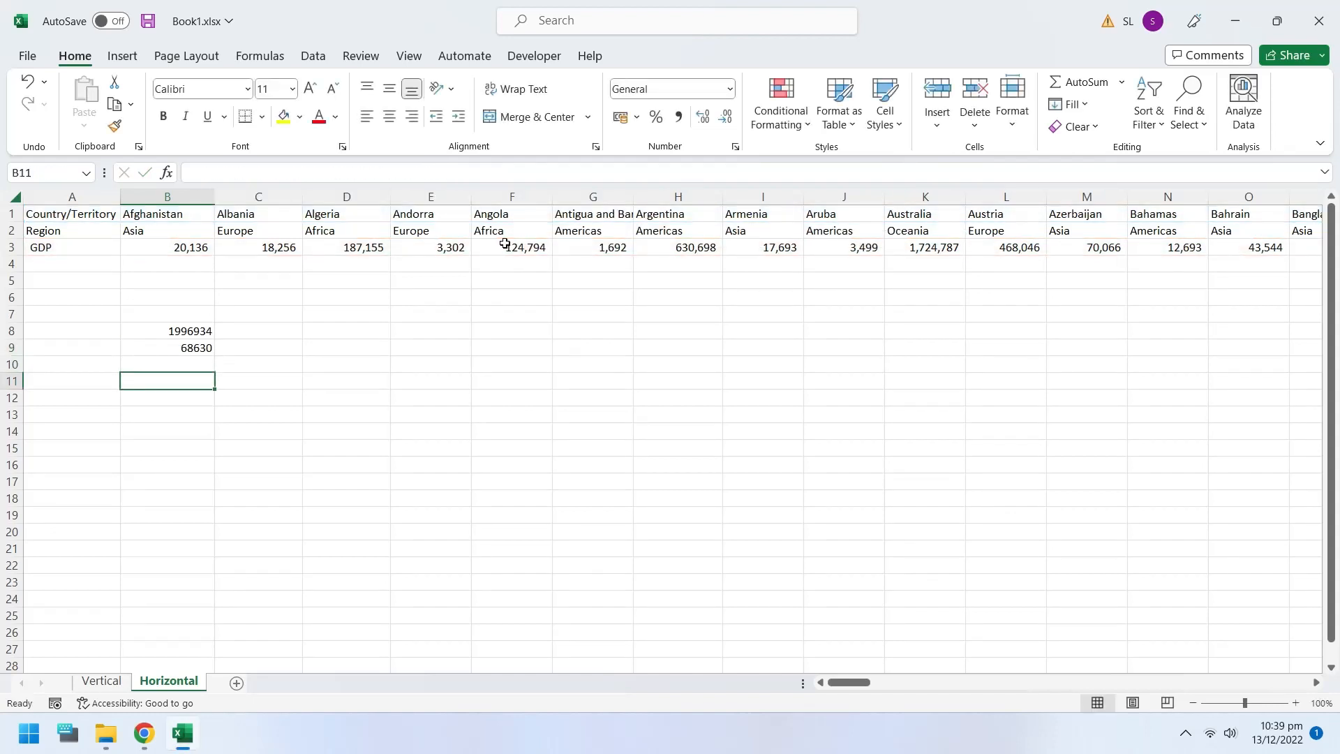
Change the match mode in B9's XLOOKUP formula to 2, wildcard character match
left_click(189, 349)
double_click(439, 173)
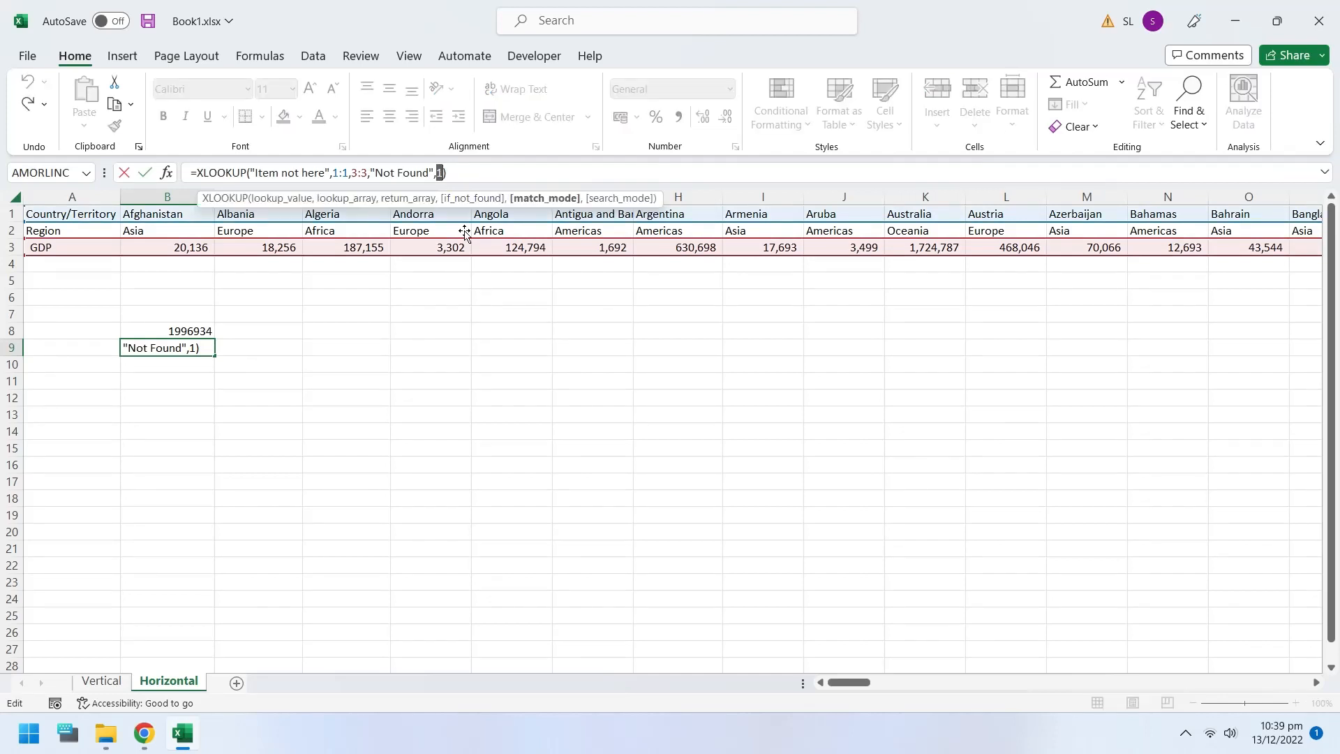
key("BackSpace")
key("BackSpace")
type(",")
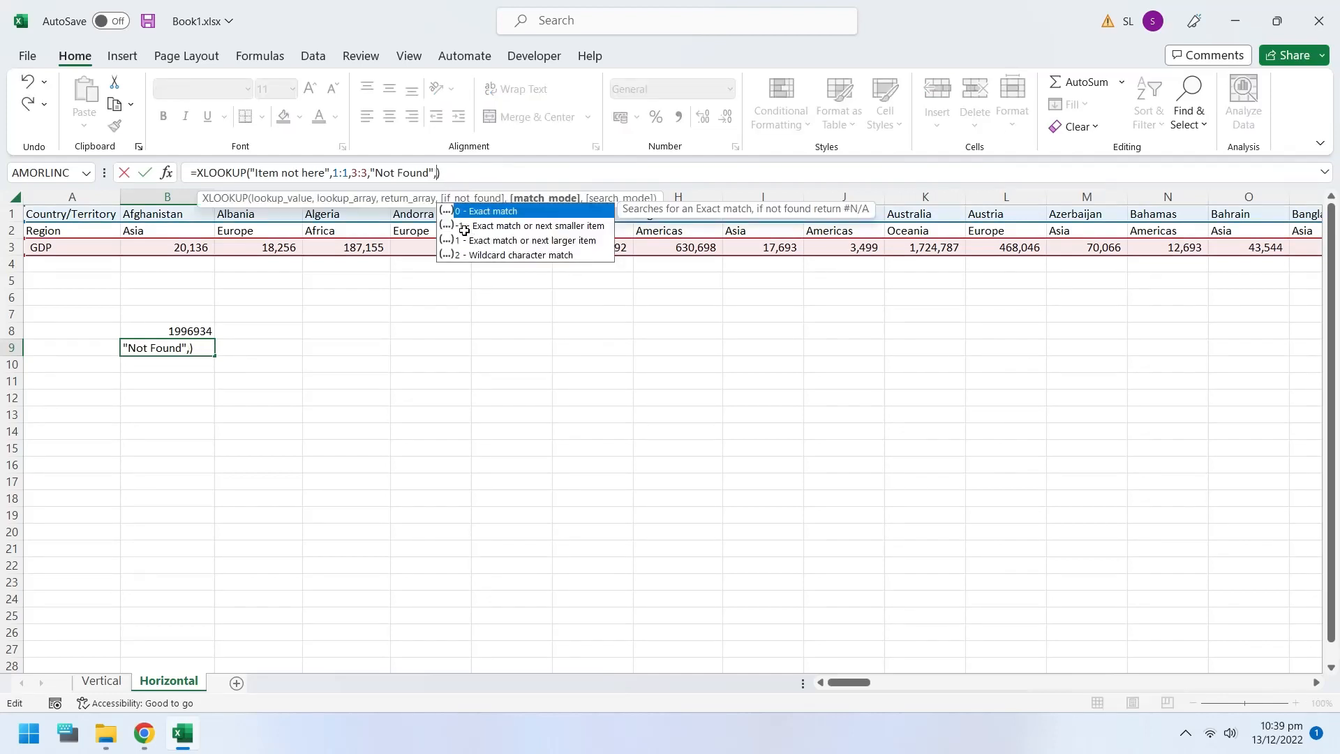
double_click(479, 256)
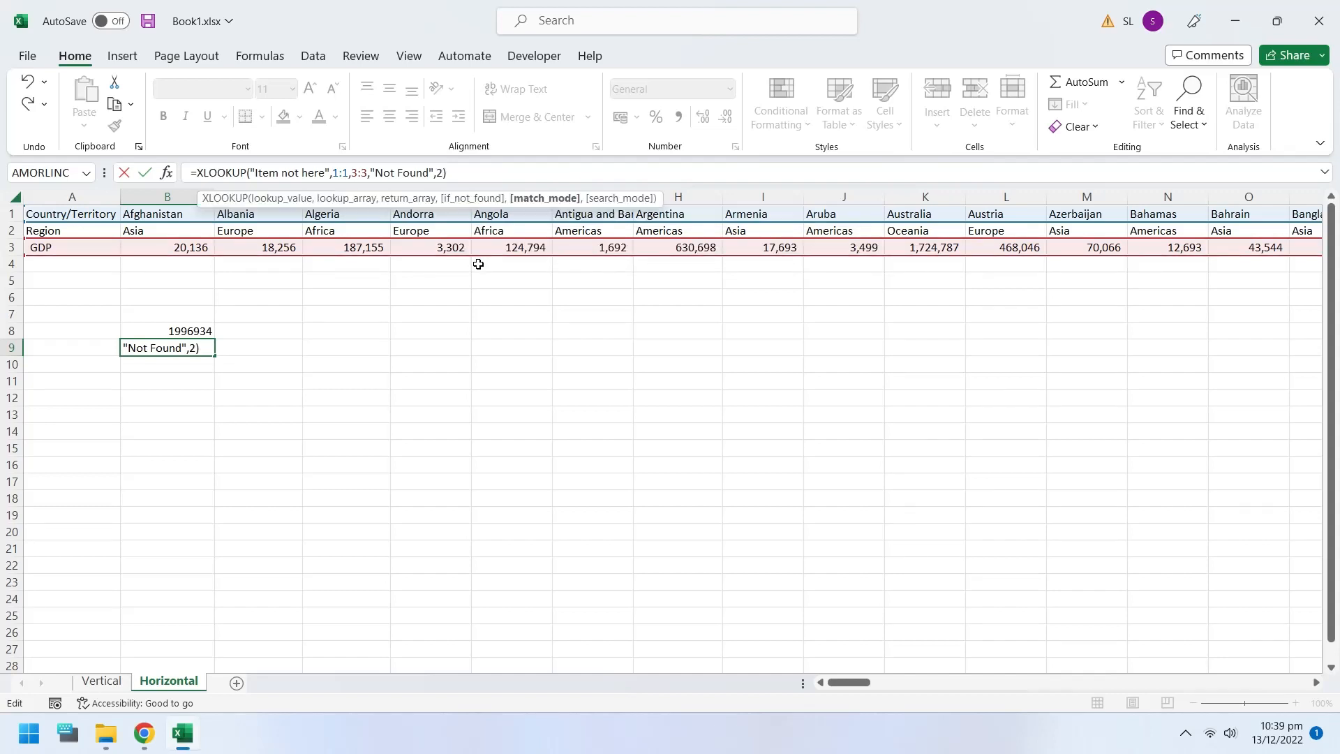
key("Return")
Change the match mode in B9's XLOOKUP formula to -1, exact match or next smaller item
left_click(196, 349)
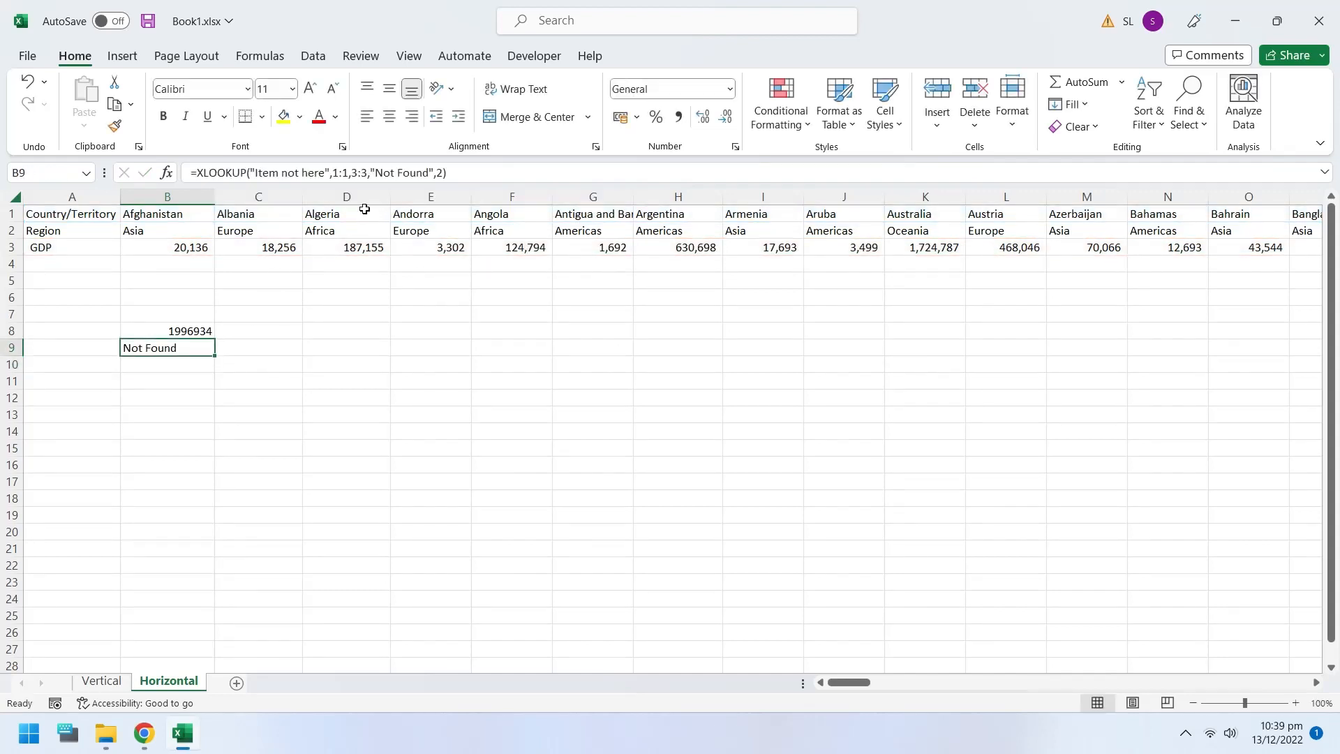
double_click(439, 173)
key("BackSpace")
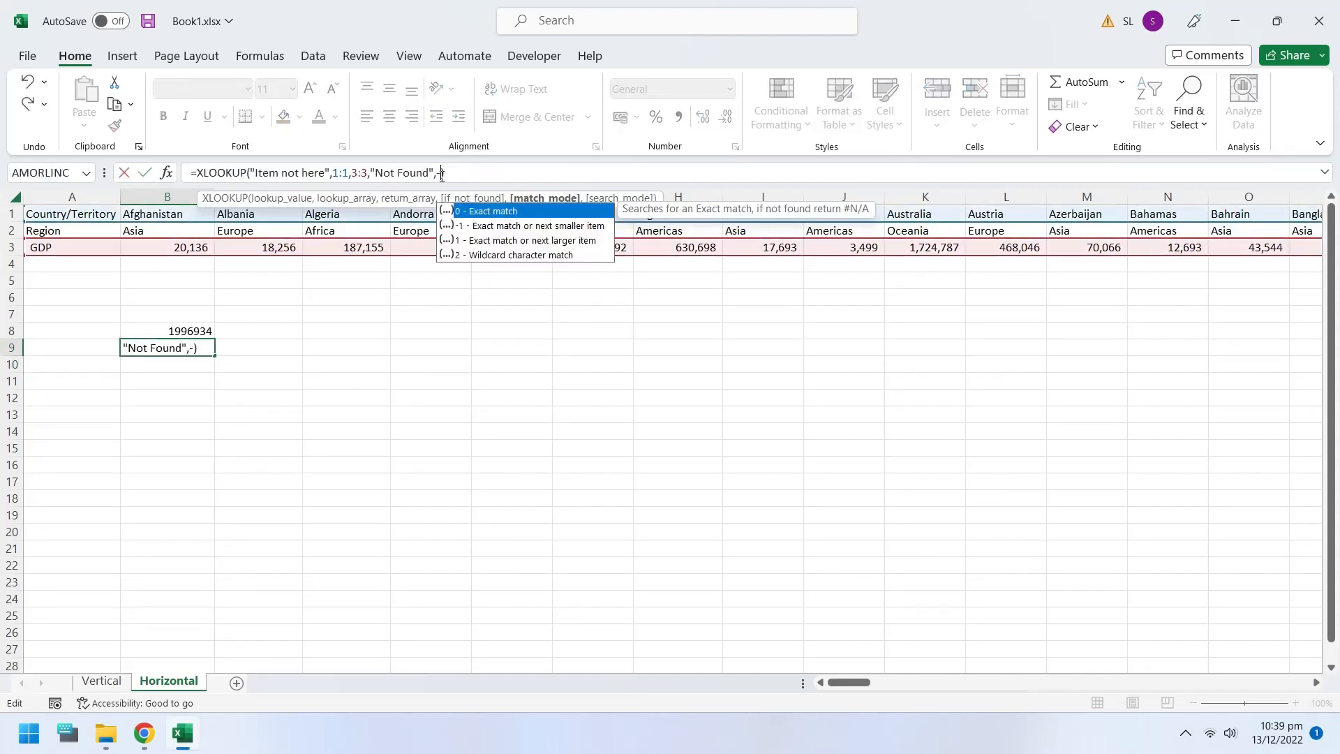
type("-1")
key("Return")
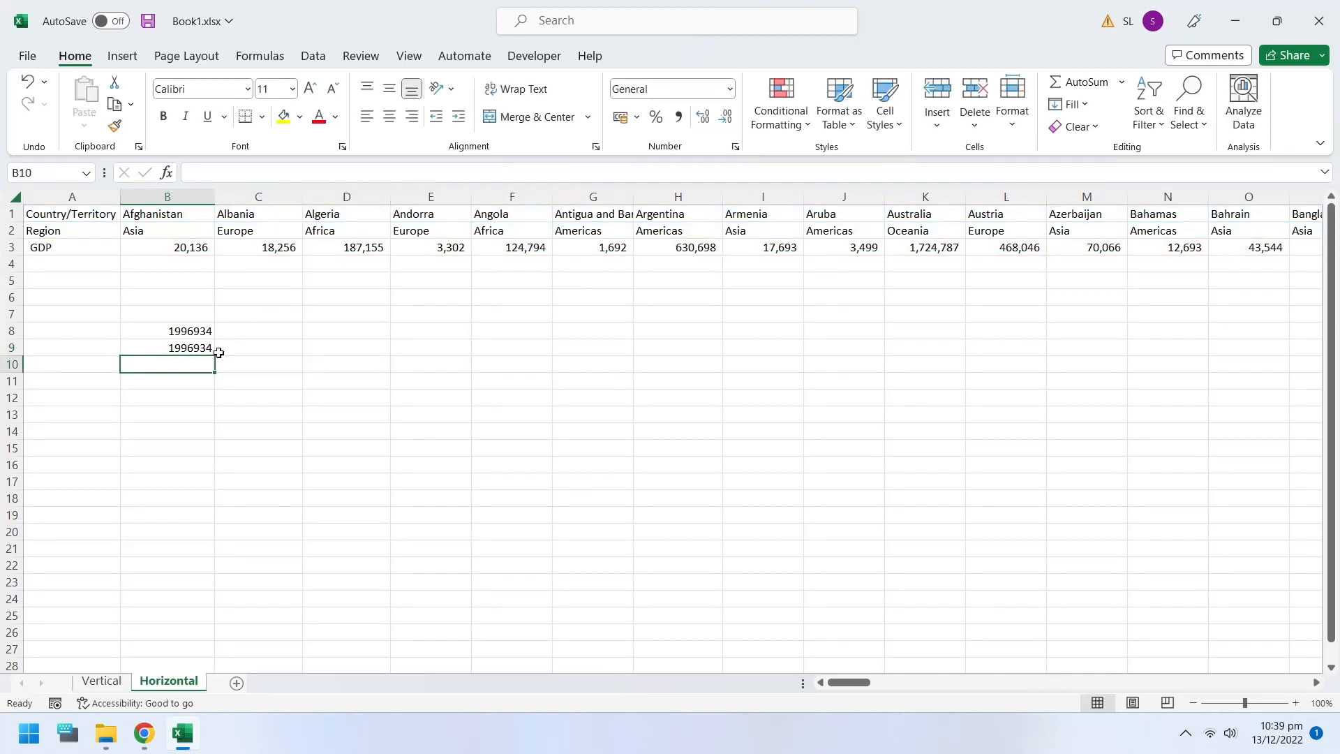
Enter an HLOOKUP formula in B10 that looks up "Angola" in rows 1:3 and returns row 3, with range_lookup 0
type("=hlo")
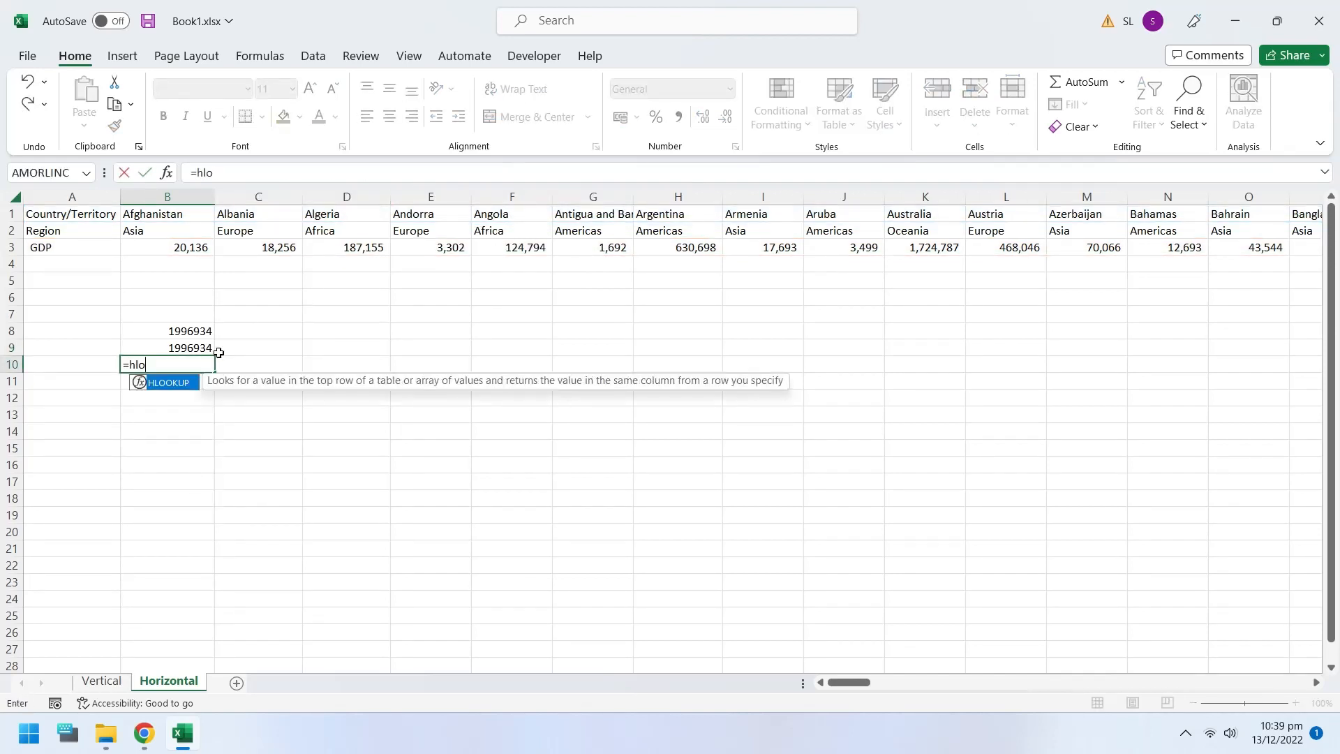
type("okup(")
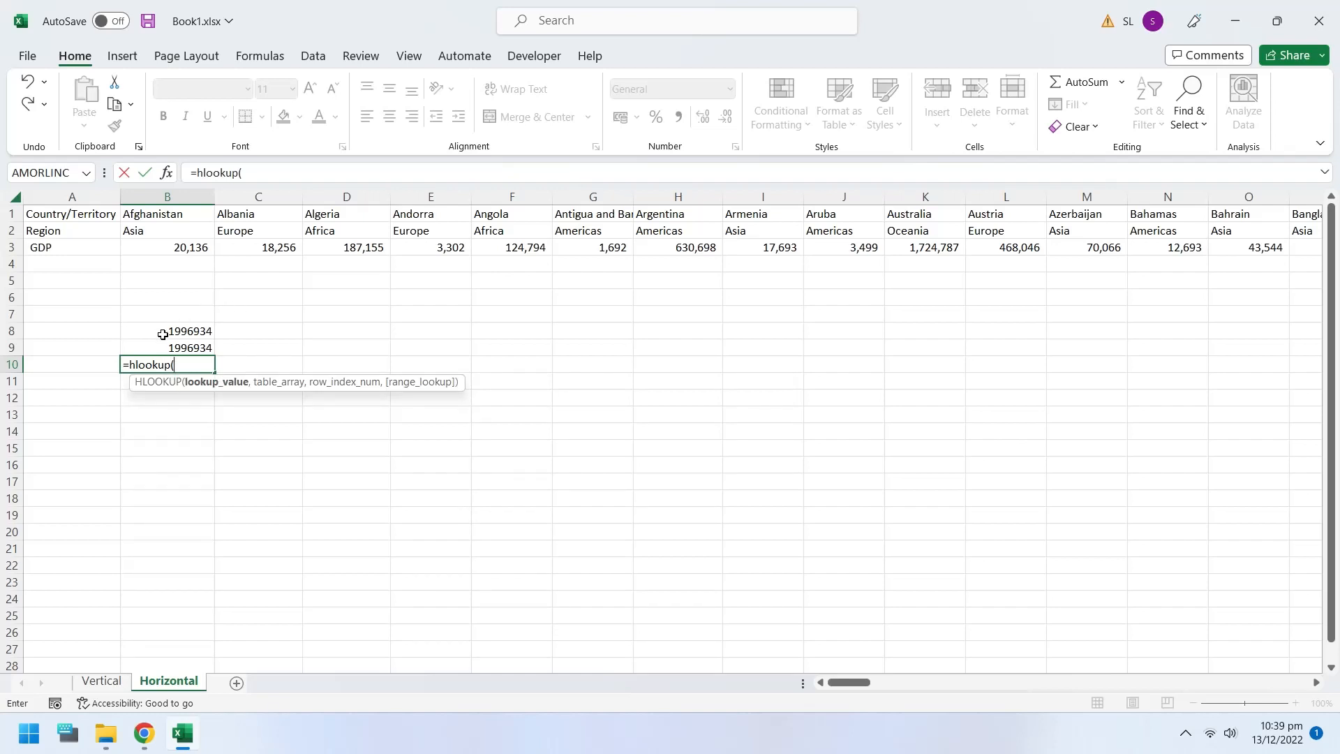
type("An")
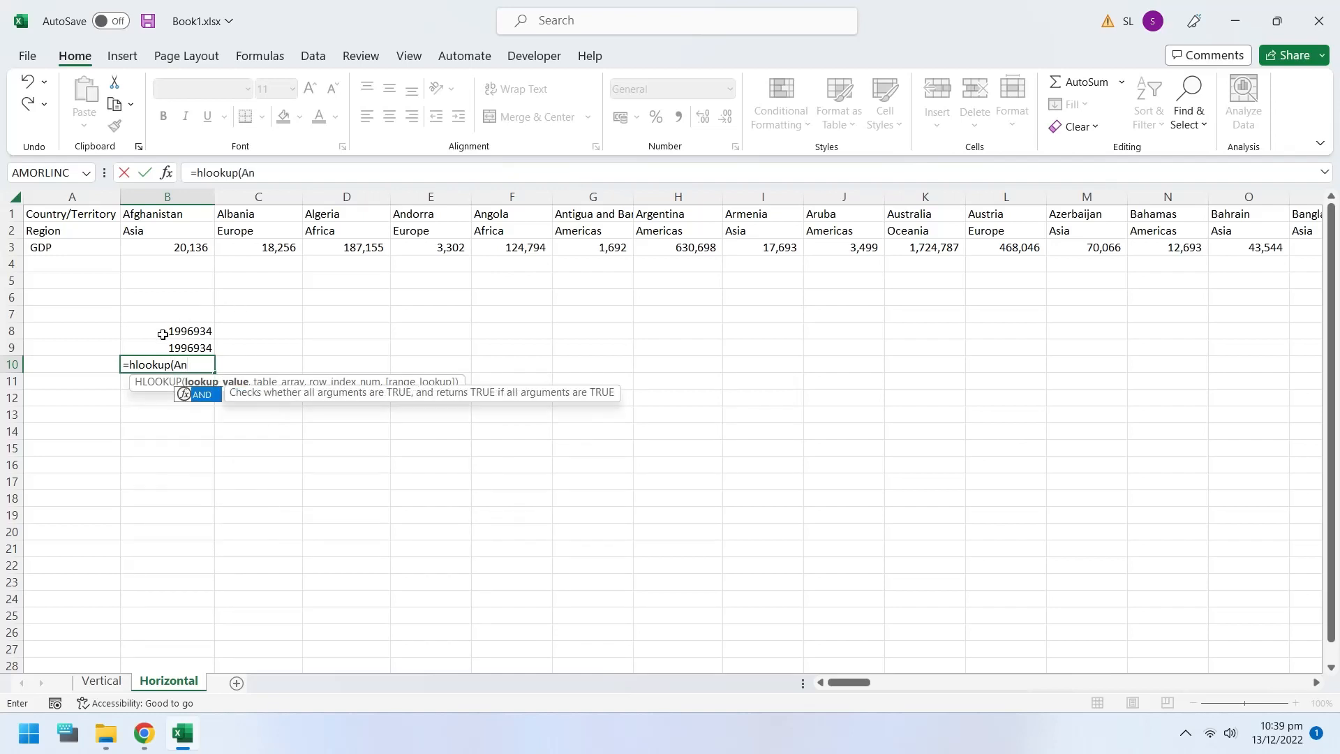
key("BackSpace")
key("BackSpace")
type("\"Angol")
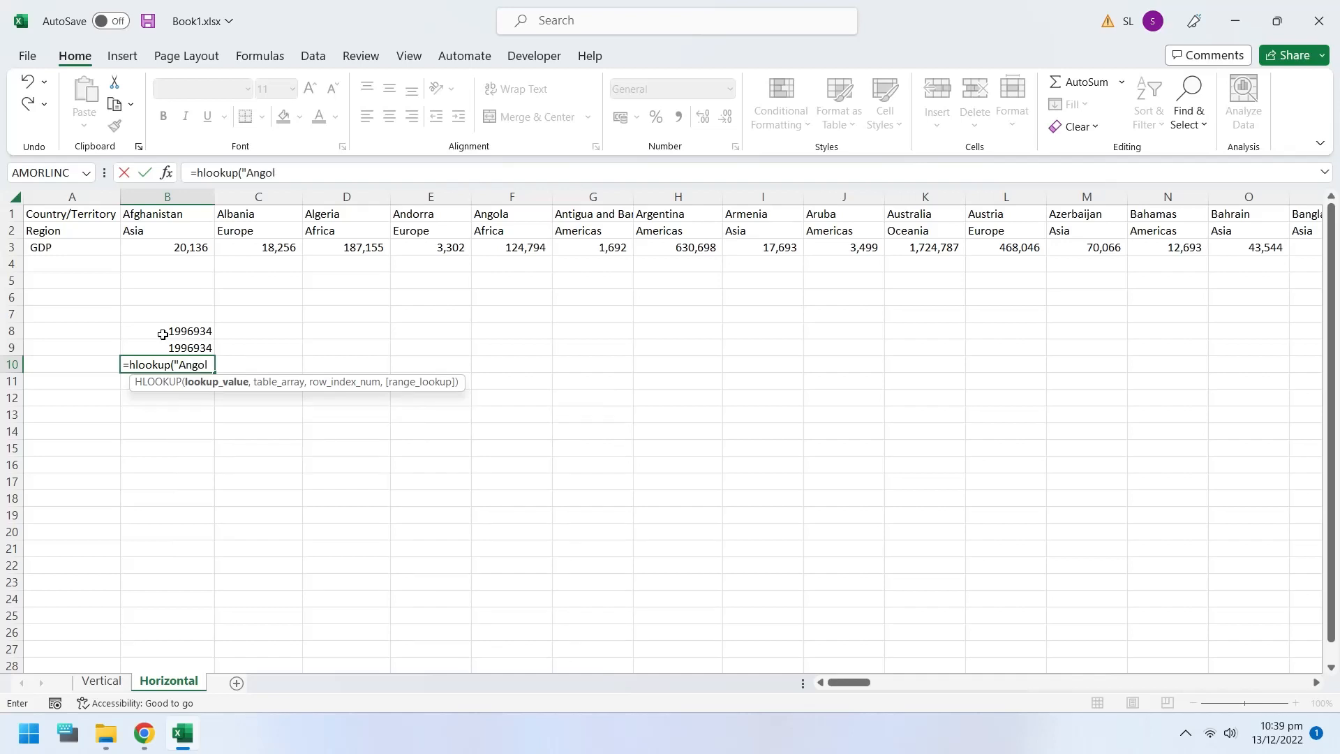
type("a\",")
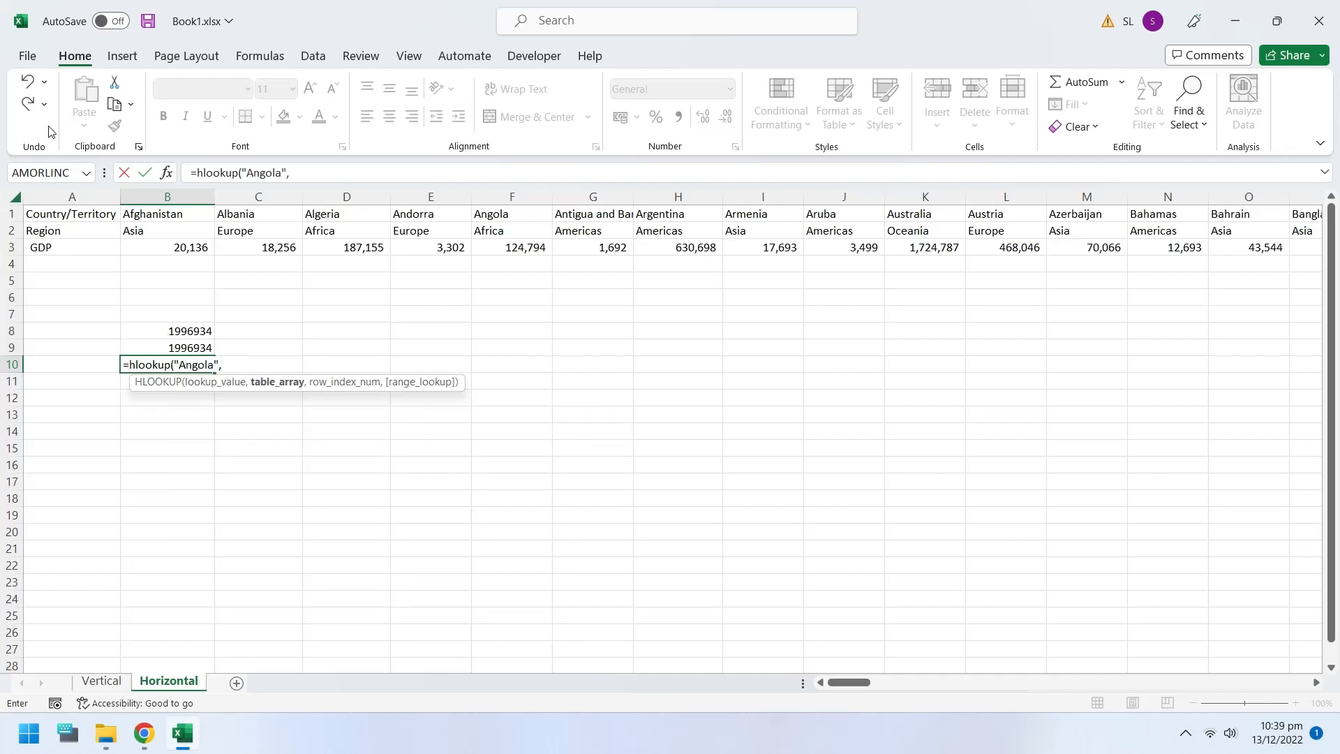
left_click_drag(10, 213, 11, 242)
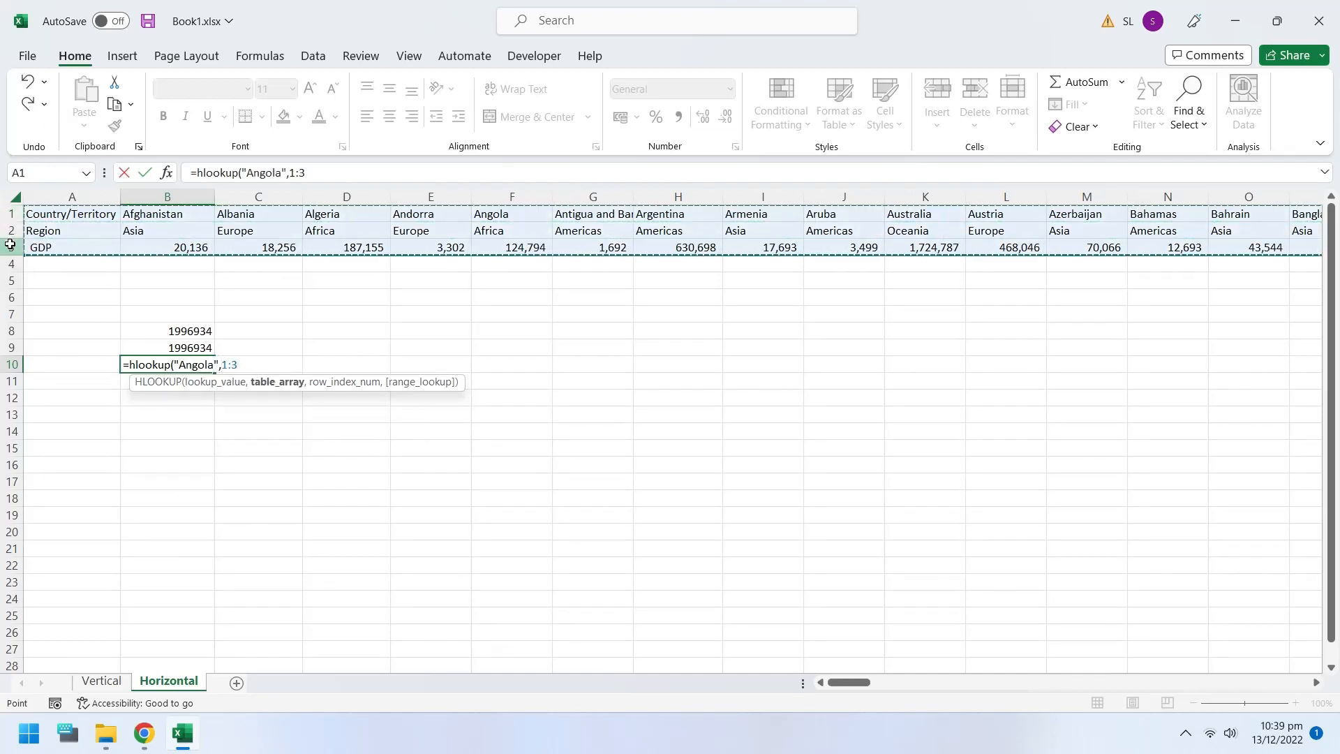
type(",")
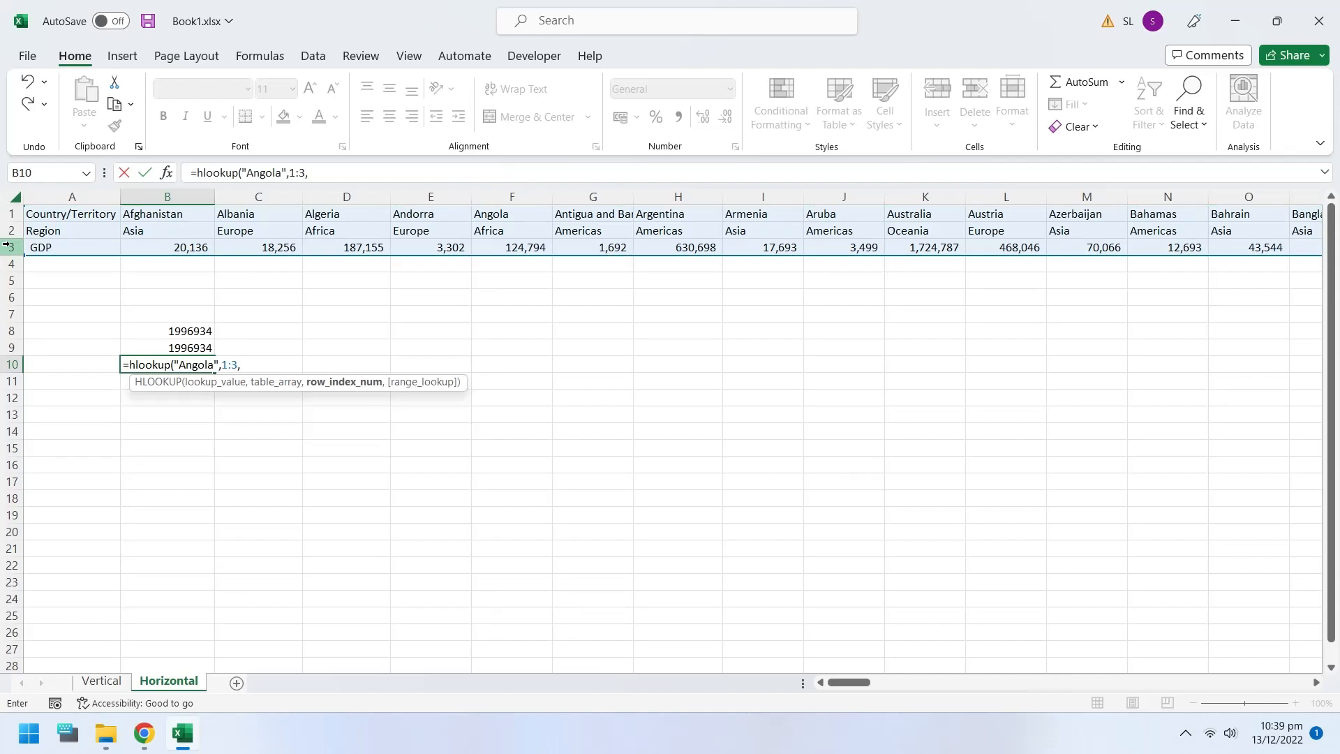
type("3,")
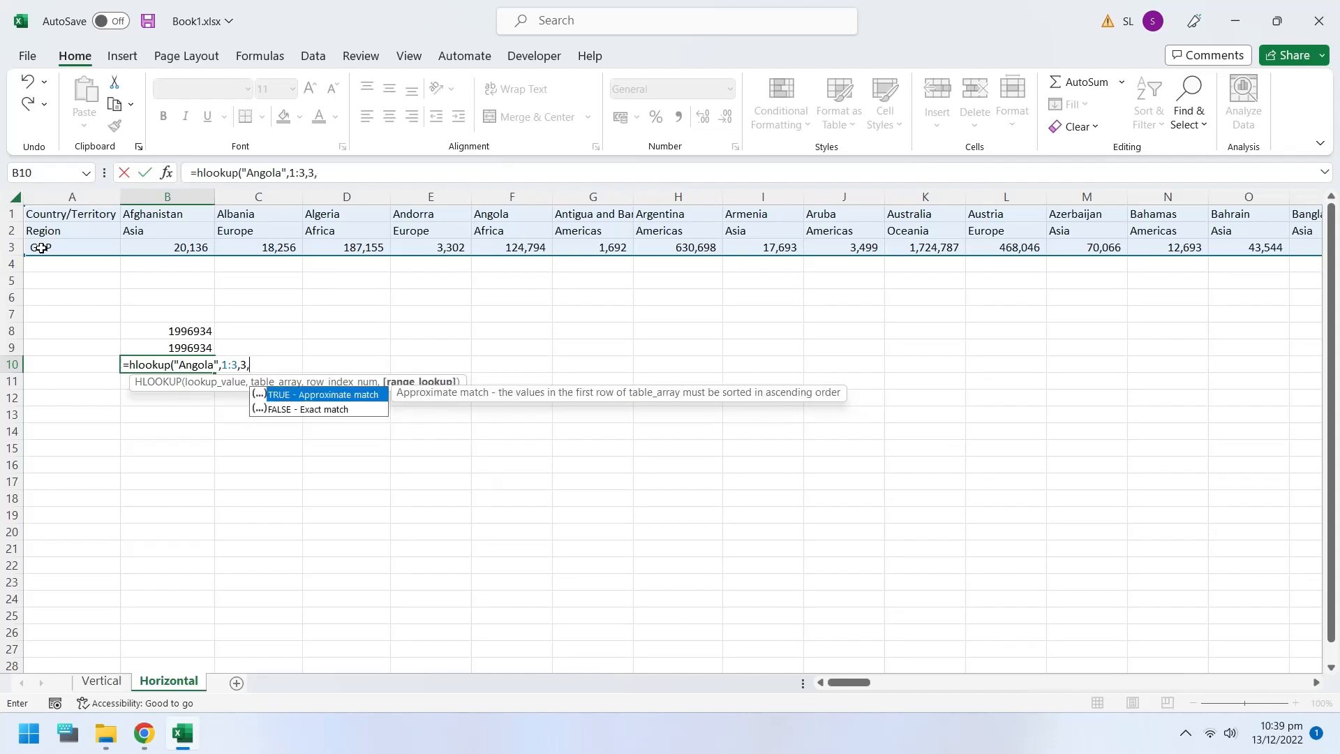
type("0")
key("Return")
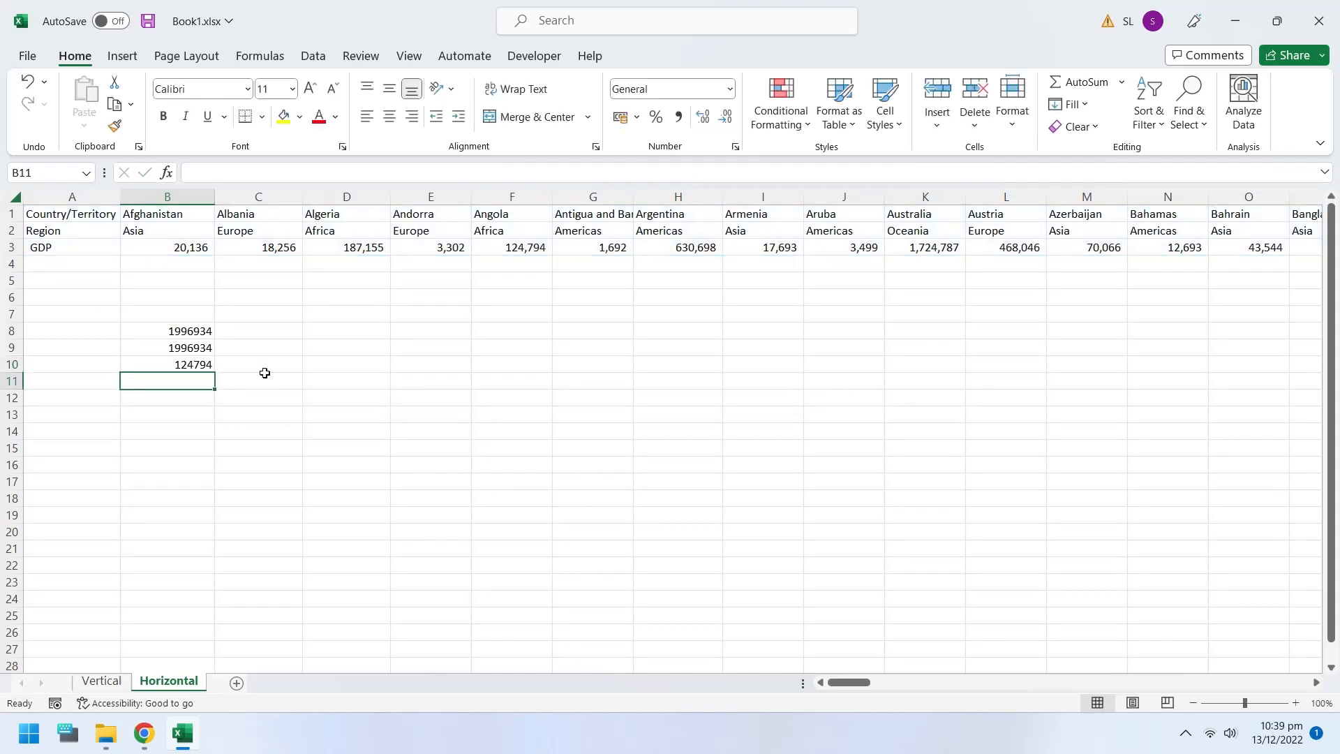
Select B10 together with Angola's cells F1:F3 to compare the HLOOKUP result with the table
left_click(174, 366)
left_click_drag(508, 216, 508, 247, "ctrl")
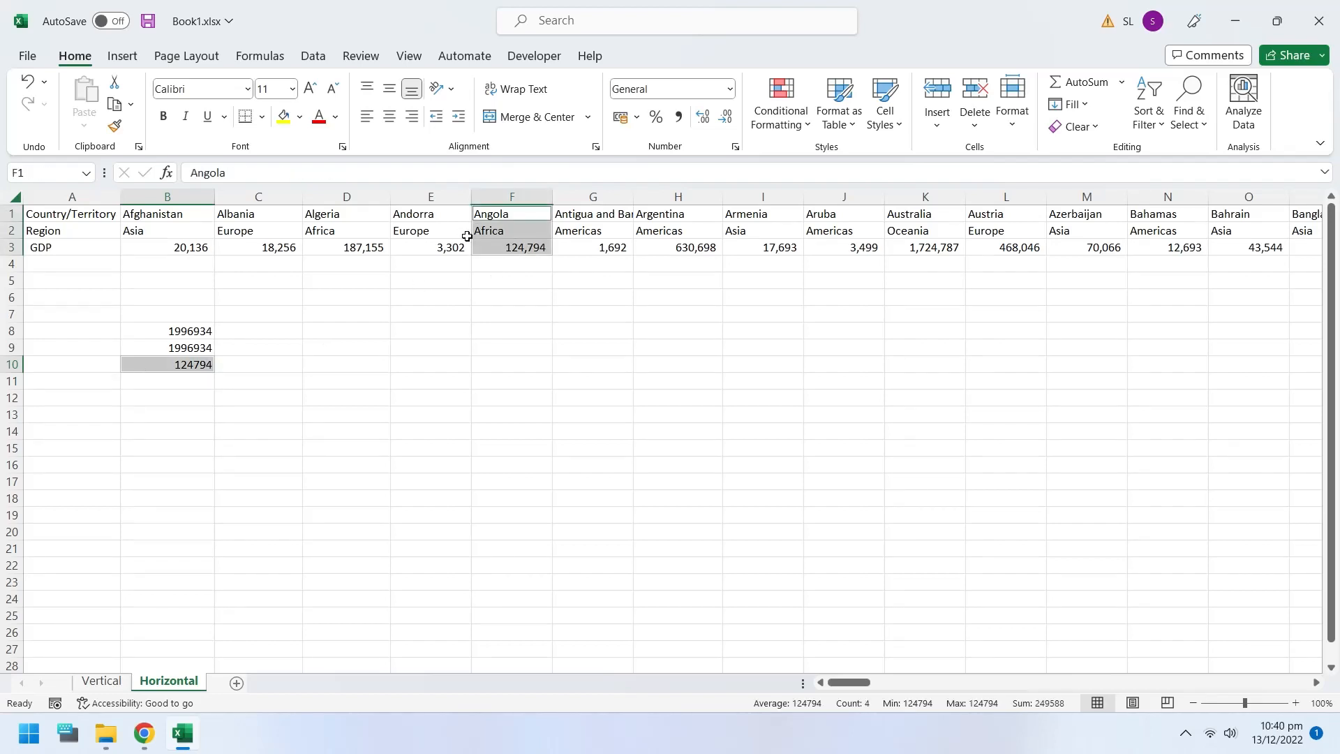
Begin a formula in D13 with "=look" to list the available lookup functions
left_click(355, 420)
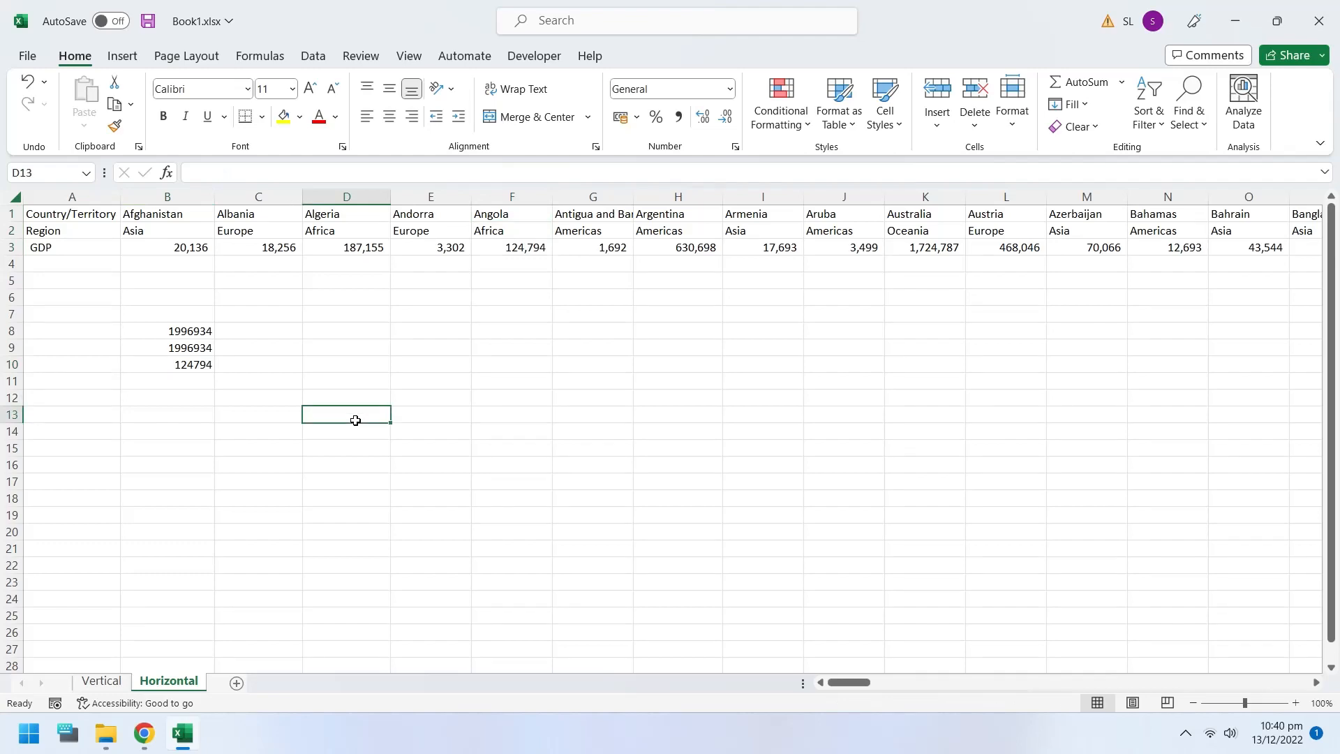
type("=look")
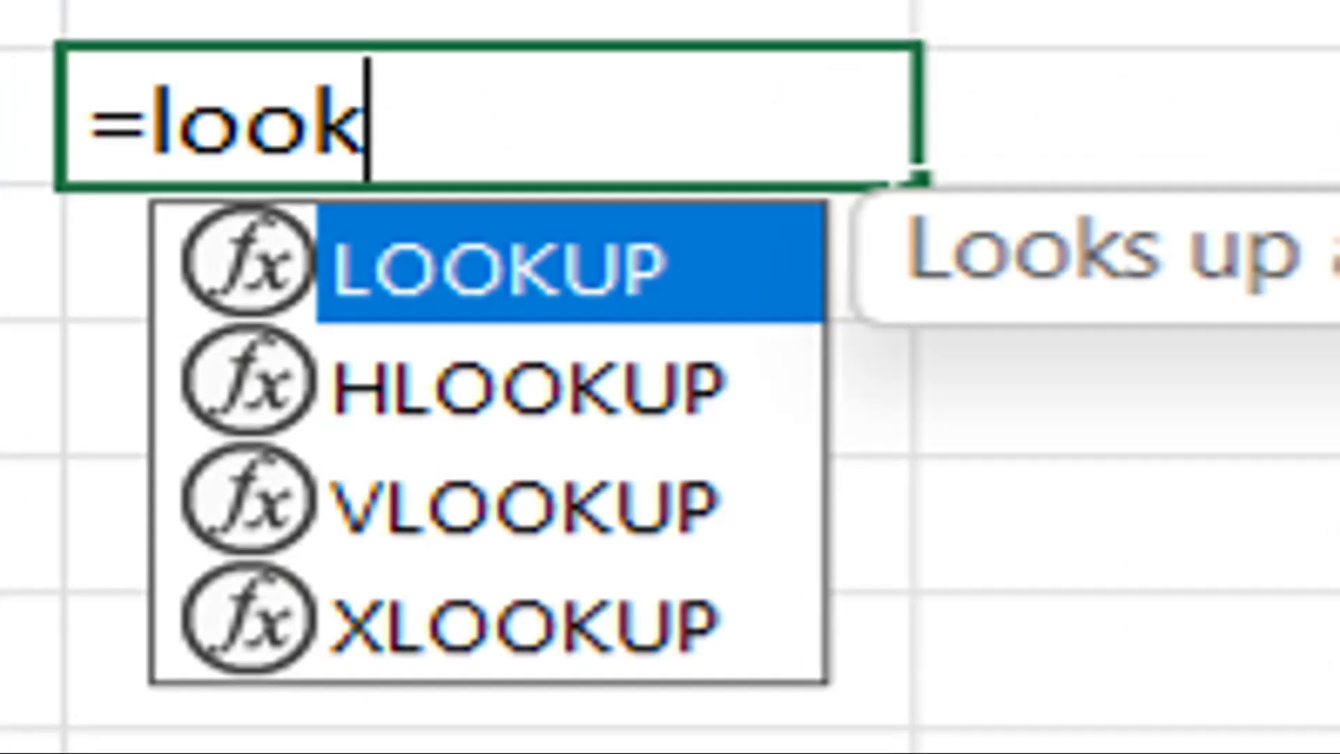